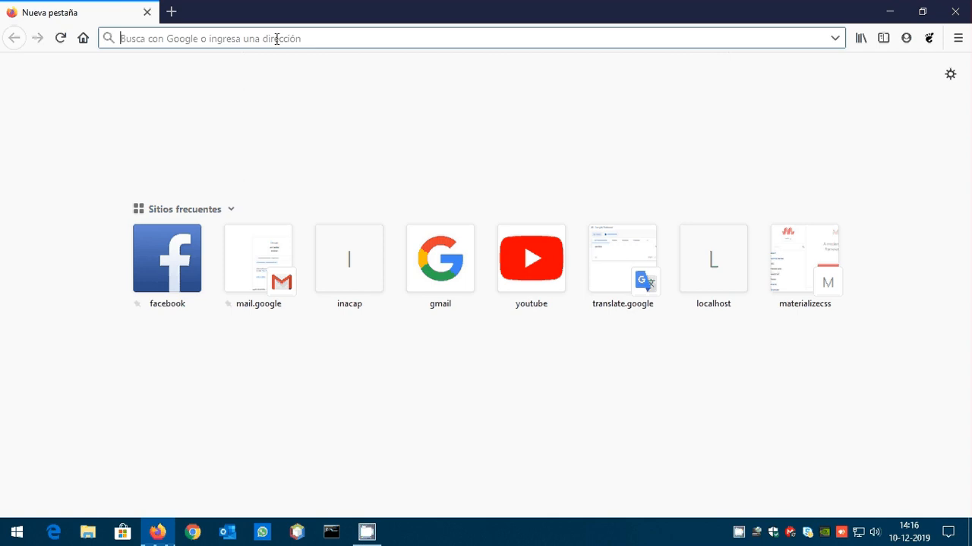
Step: Search the web for mysql and open the official MySQL website
text(mysql)
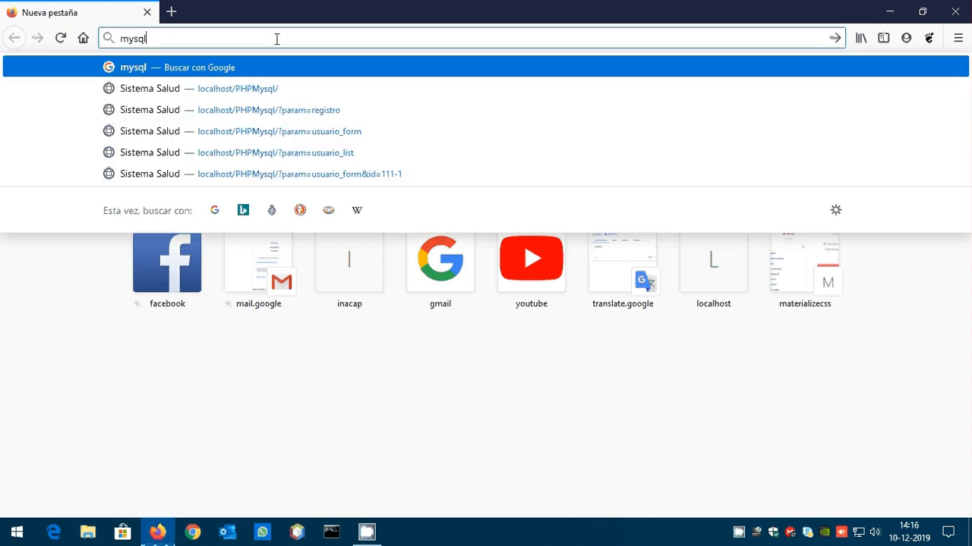
key(Return)
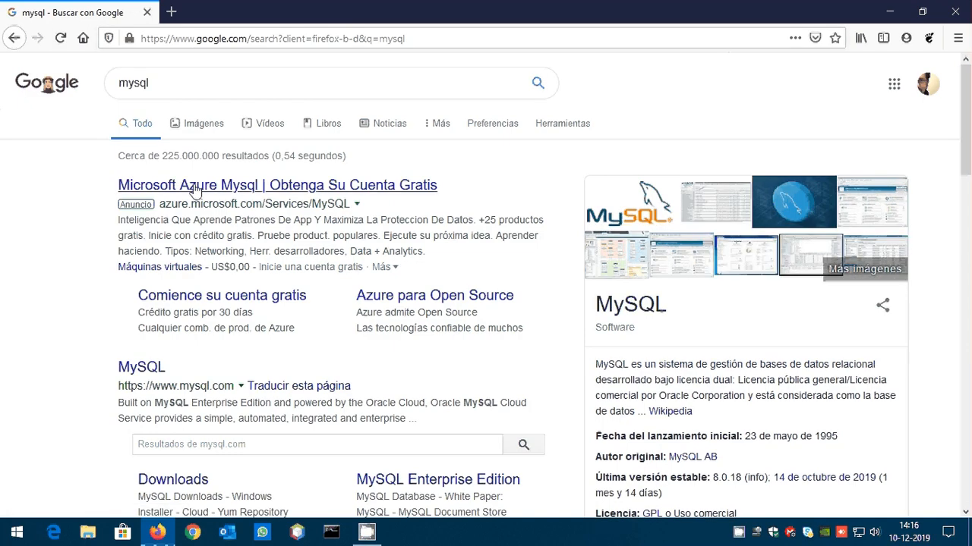
click(138, 370)
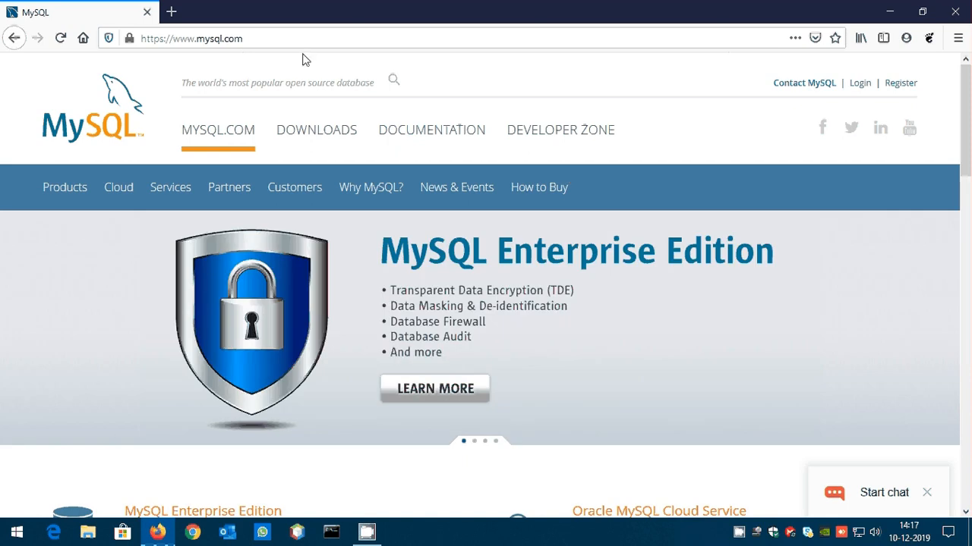
Step: Search for xamp in a new tab, close the MySQL page, and open the Apache Friends XAMPP download page
click(172, 12)
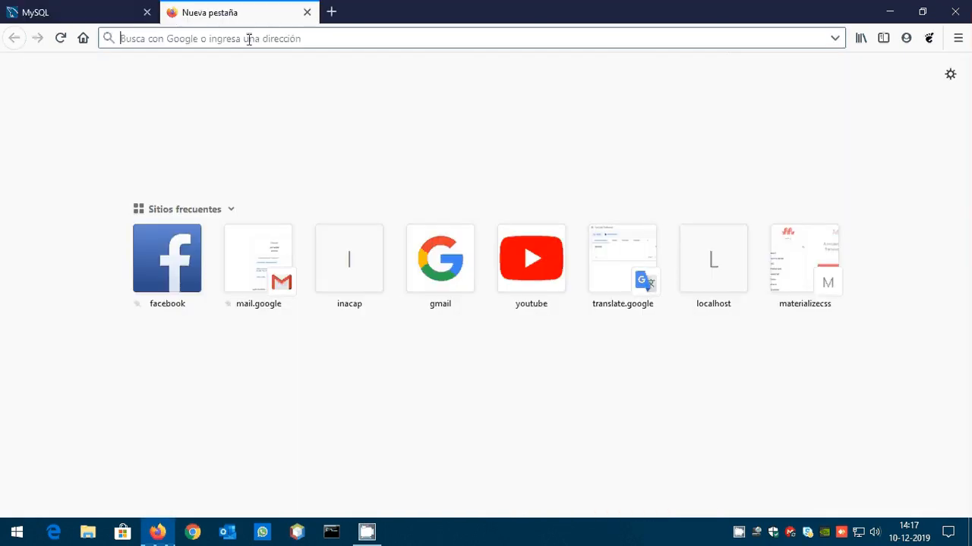
text(xamp)
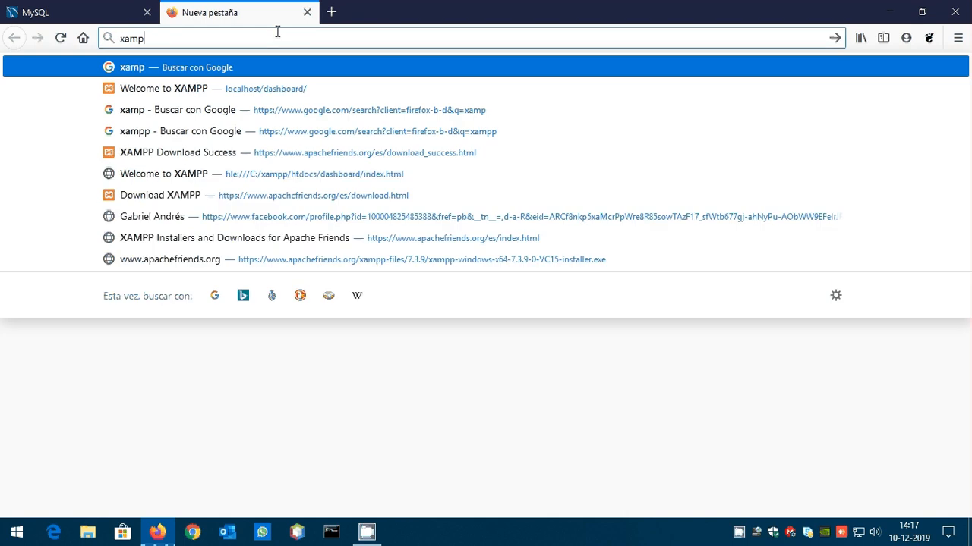
key(Return)
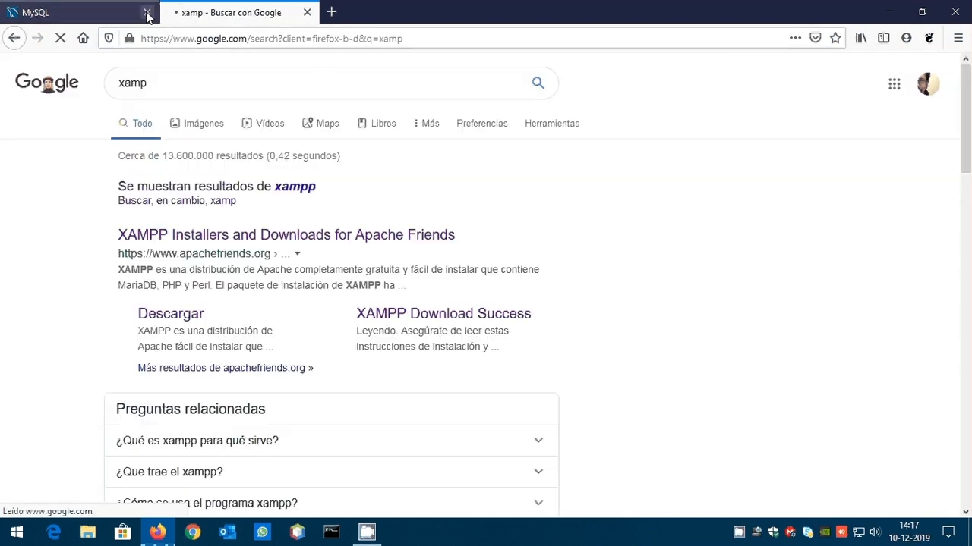
click(147, 13)
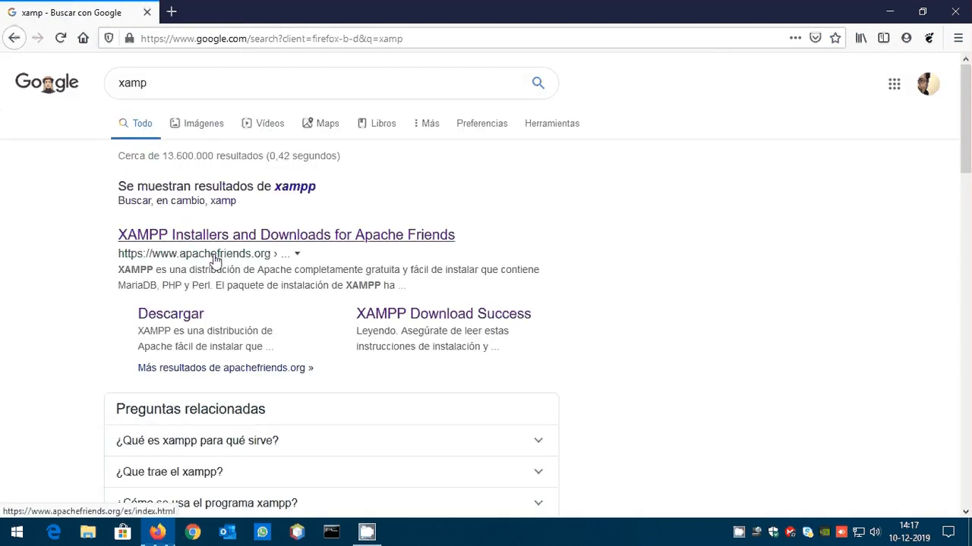
click(174, 319)
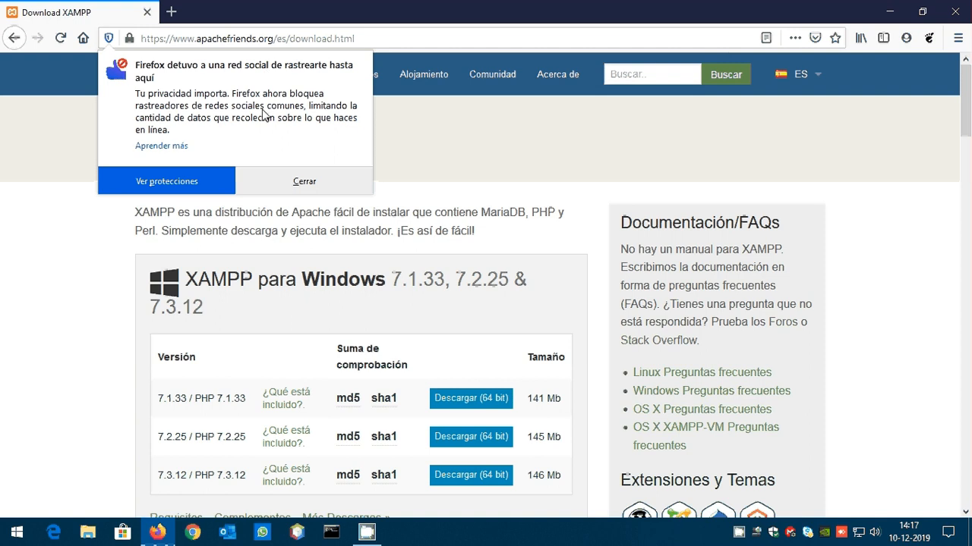
click(300, 181)
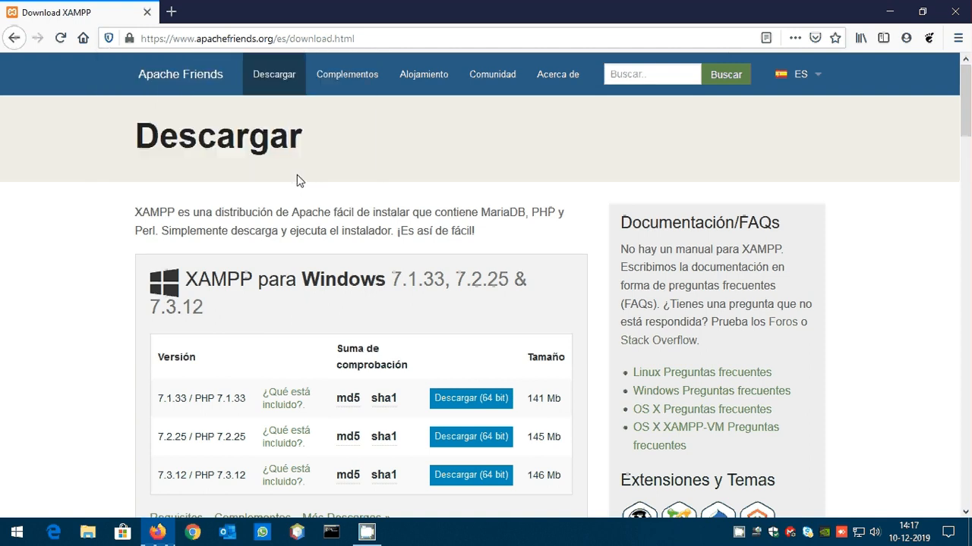
Step: Examine the XAMPP versions offered for Windows, Linux and OS X on the download page
scroll(119, 216, down, 3)
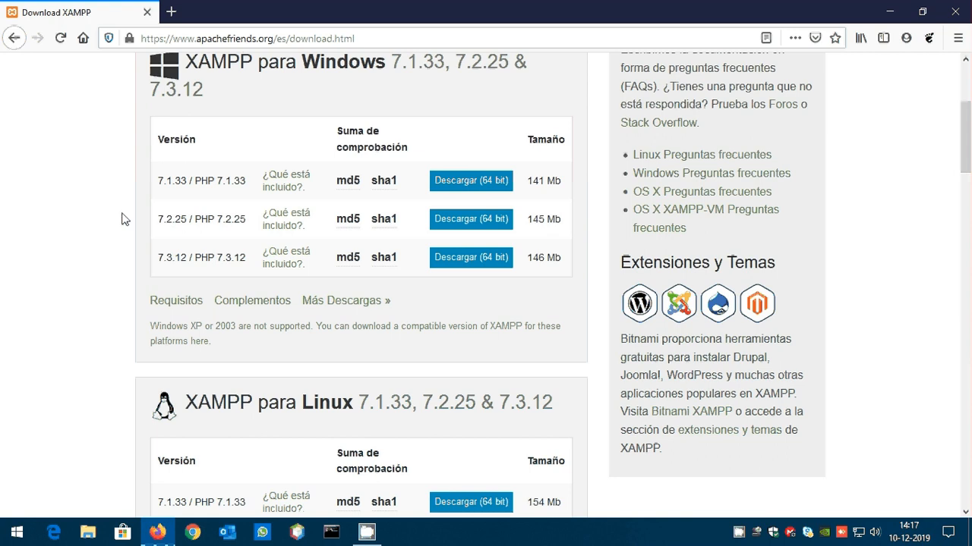
scroll(123, 218, up, 1)
mouse_move(340, 258)
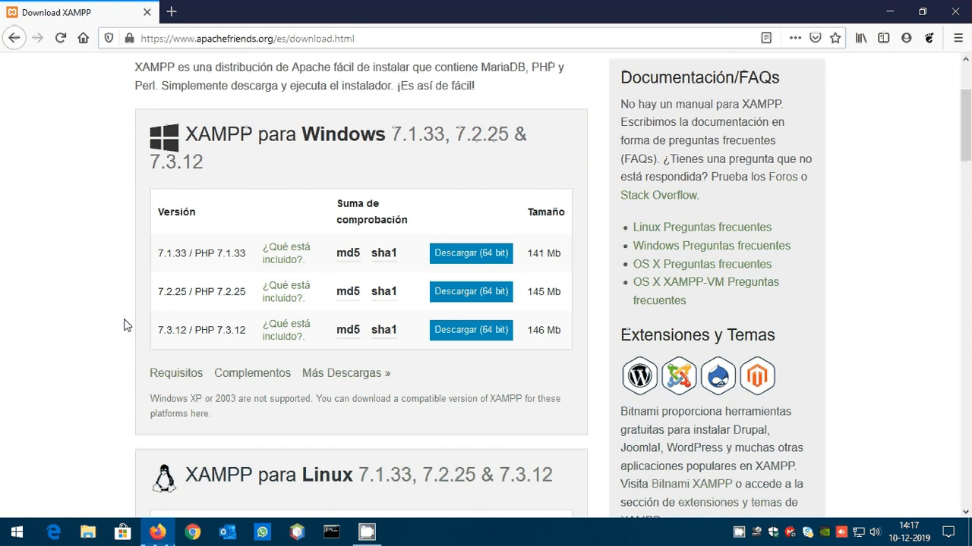
scroll(127, 325, up, 1)
scroll(127, 326, up, 1)
scroll(127, 325, down, 3)
scroll(144, 319, down, 6)
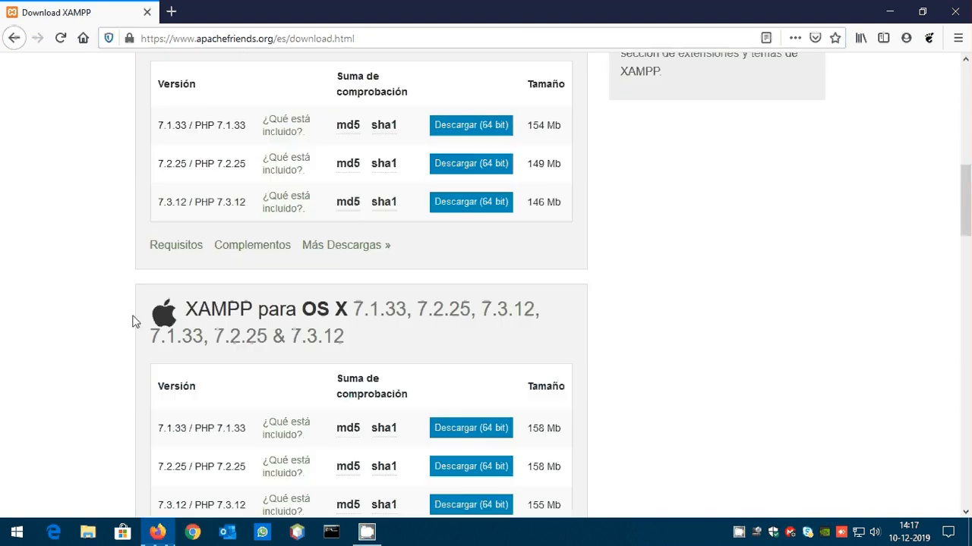
scroll(132, 322, up, 7)
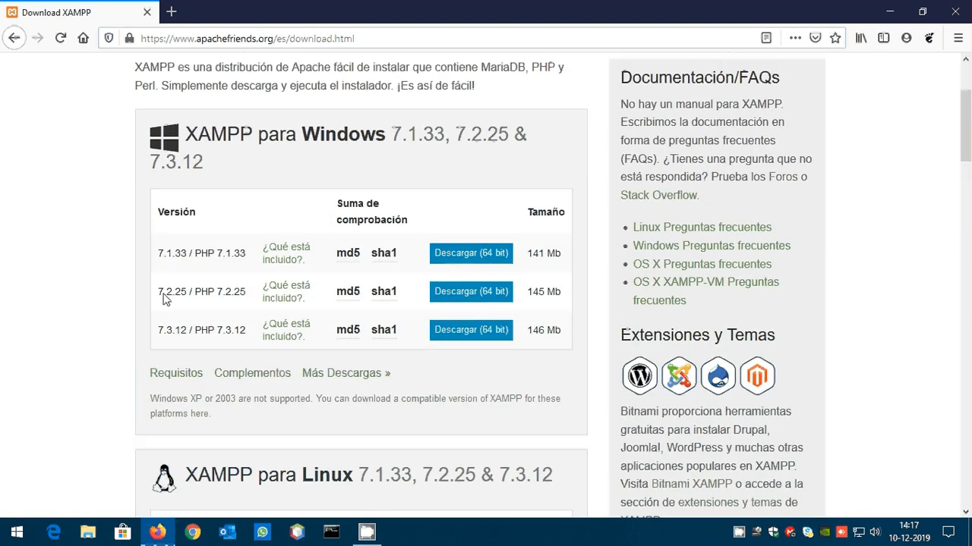
scroll(132, 303, down, 5)
scroll(130, 304, up, 1)
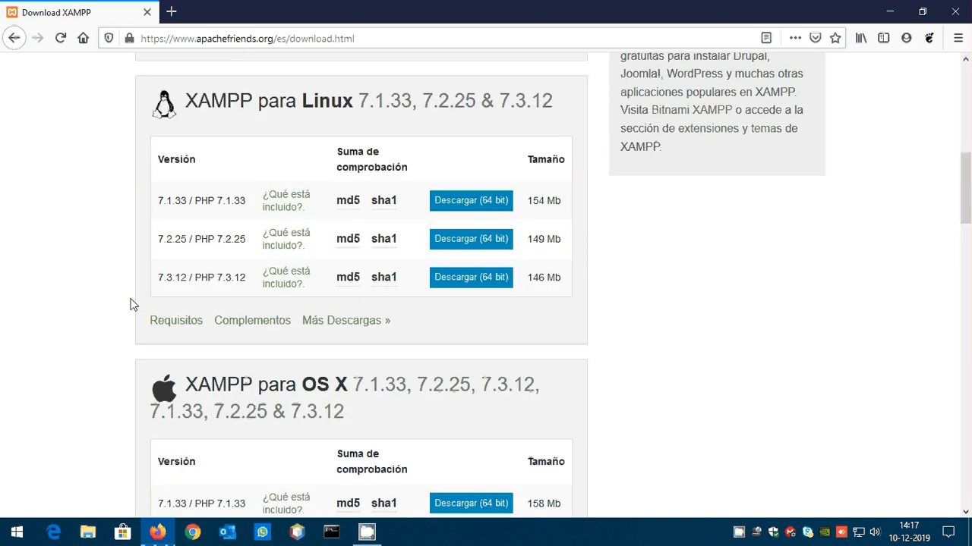
scroll(130, 305, down, 3)
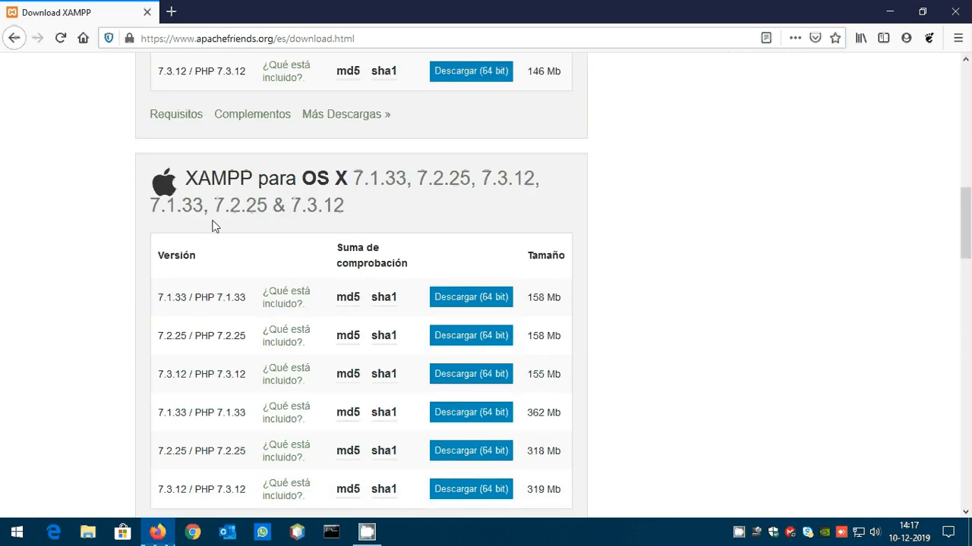
scroll(132, 279, up, 5)
scroll(133, 280, up, 3)
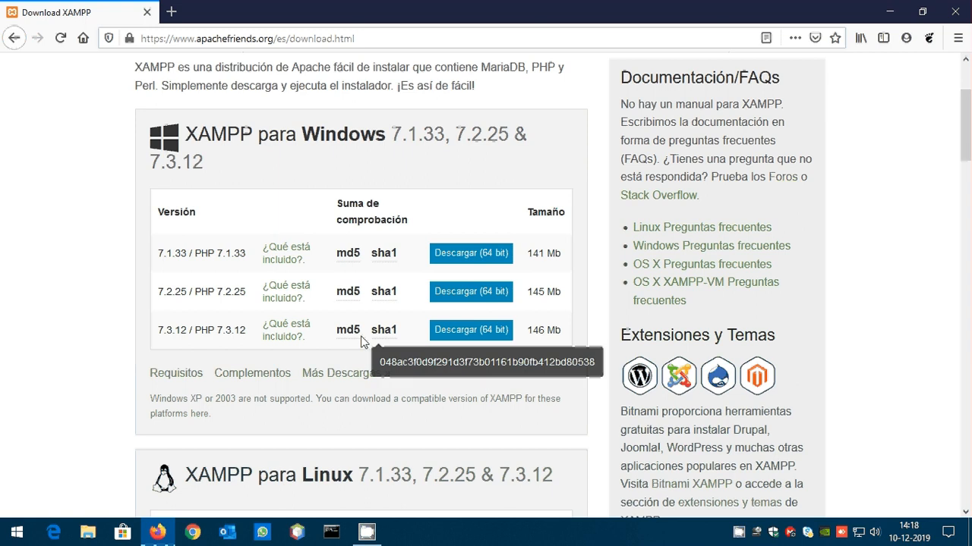
Step: Download the 64-bit XAMPP 7.3.12 installer for Windows to the Descargas folder and close the download success page
click(469, 333)
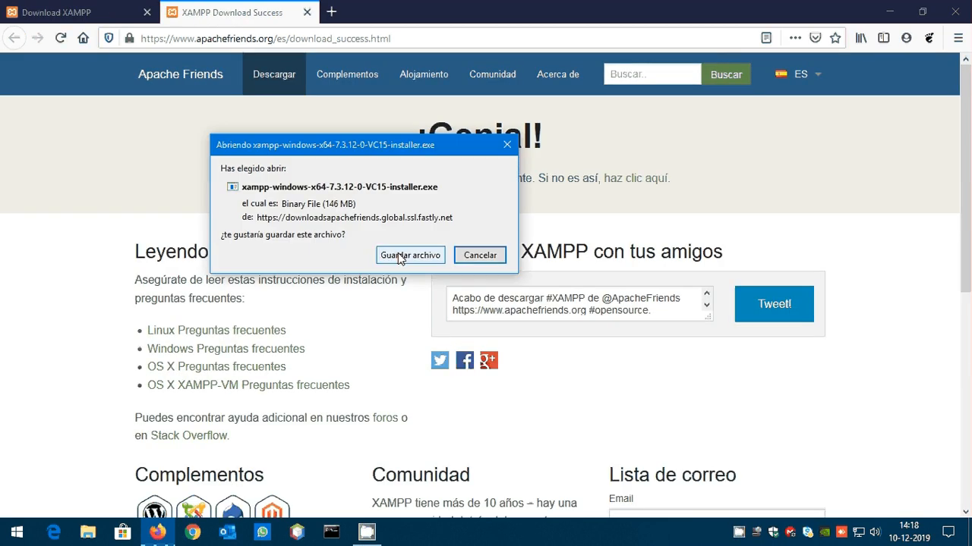
click(411, 254)
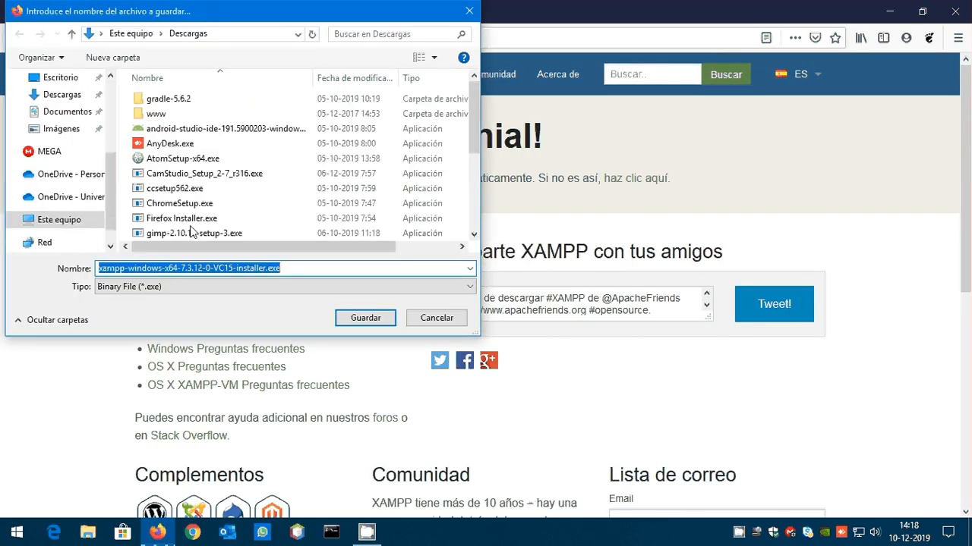
click(364, 316)
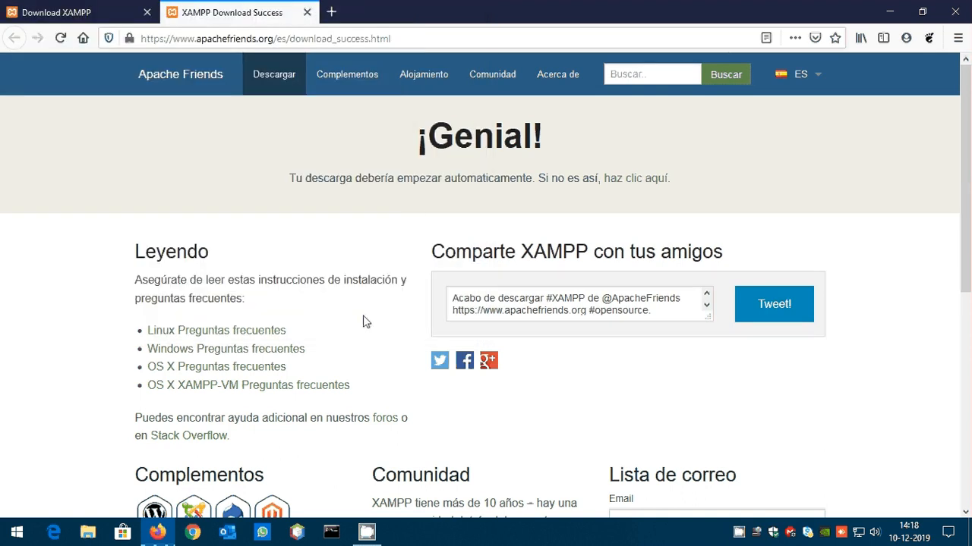
click(307, 12)
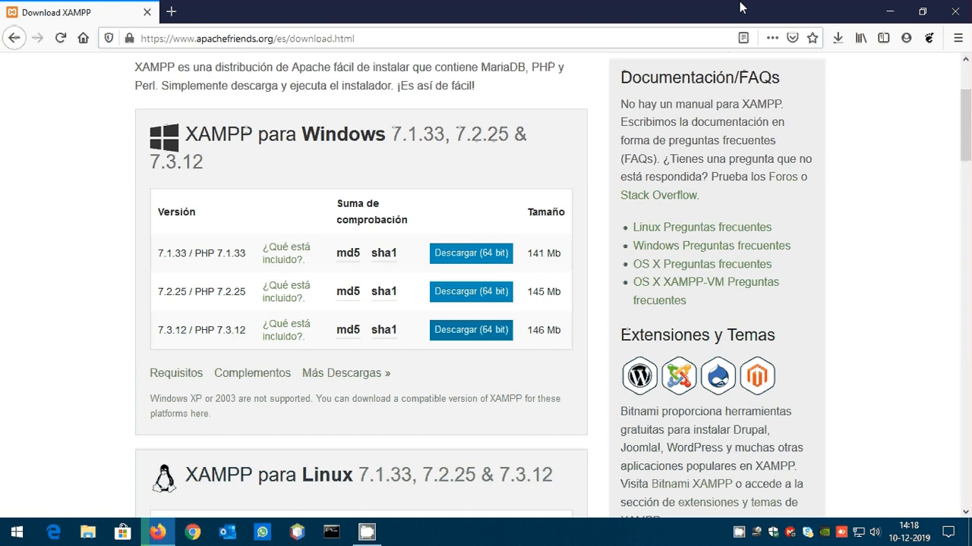
Step: Run the downloaded XAMPP installer, closing the browser, and acknowledge the User Account Control warning
click(838, 37)
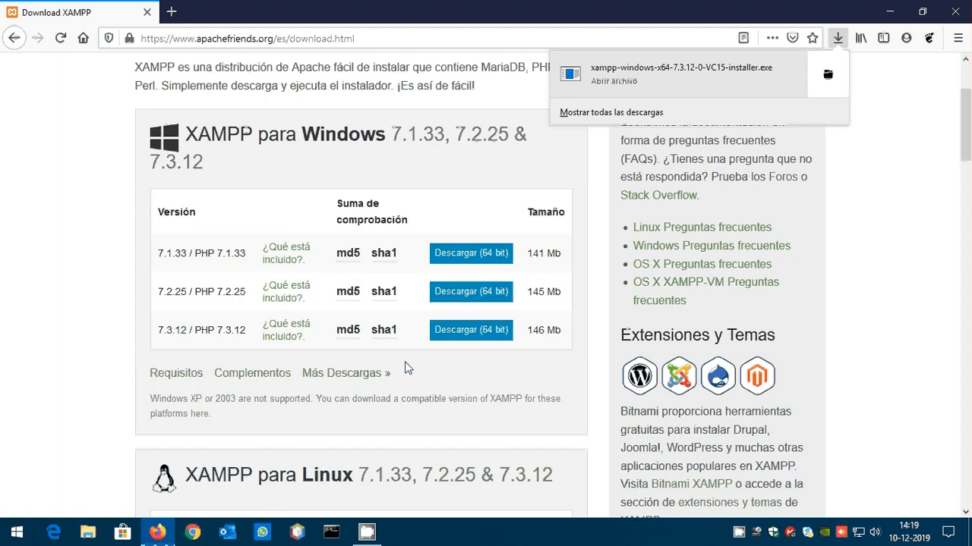
click(531, 199)
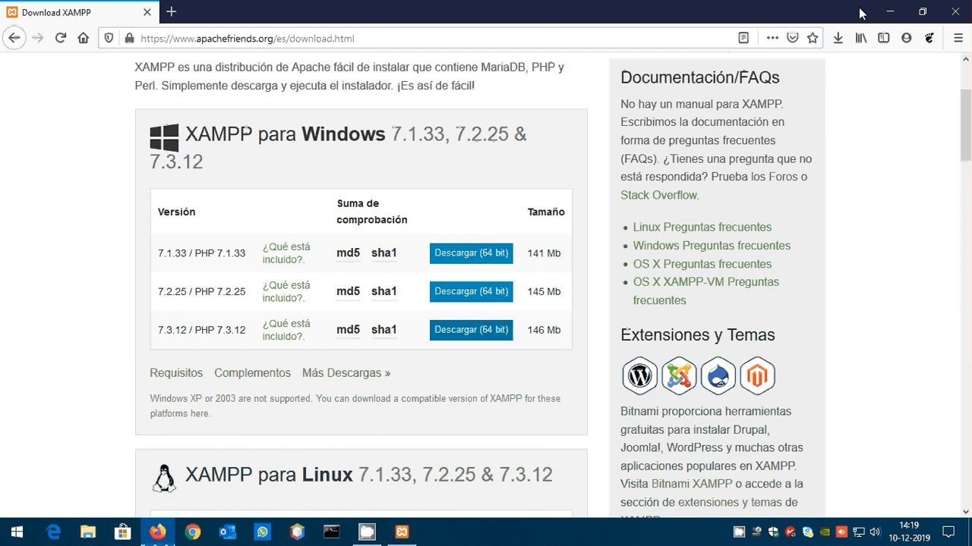
click(954, 17)
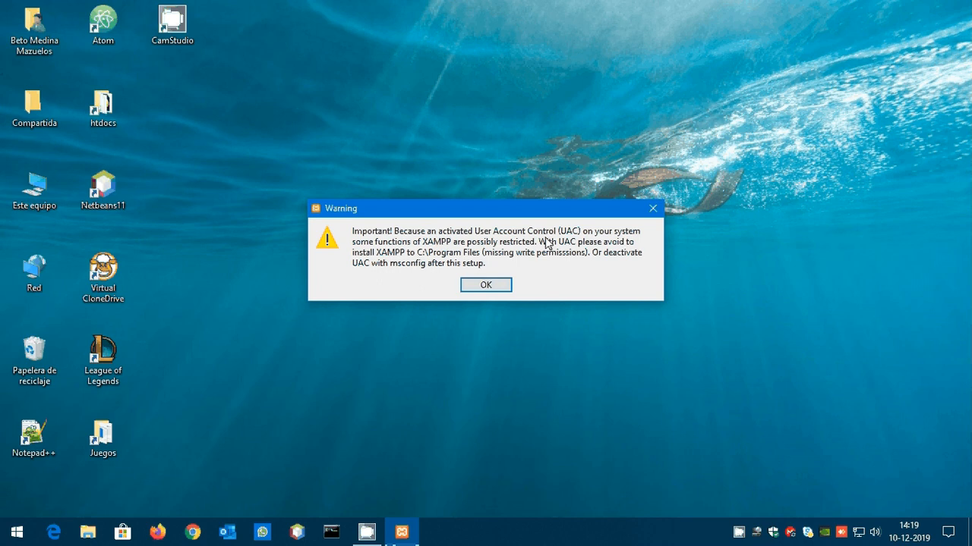
click(482, 286)
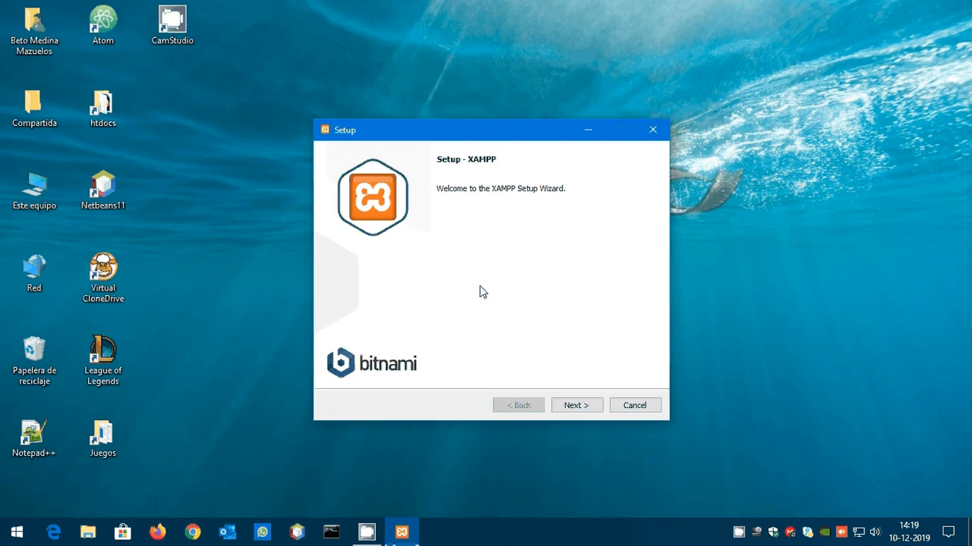
Step: Move the XAMPP Setup window higher on the desktop and advance from the welcome page to the component selection
drag(491, 143, 485, 119)
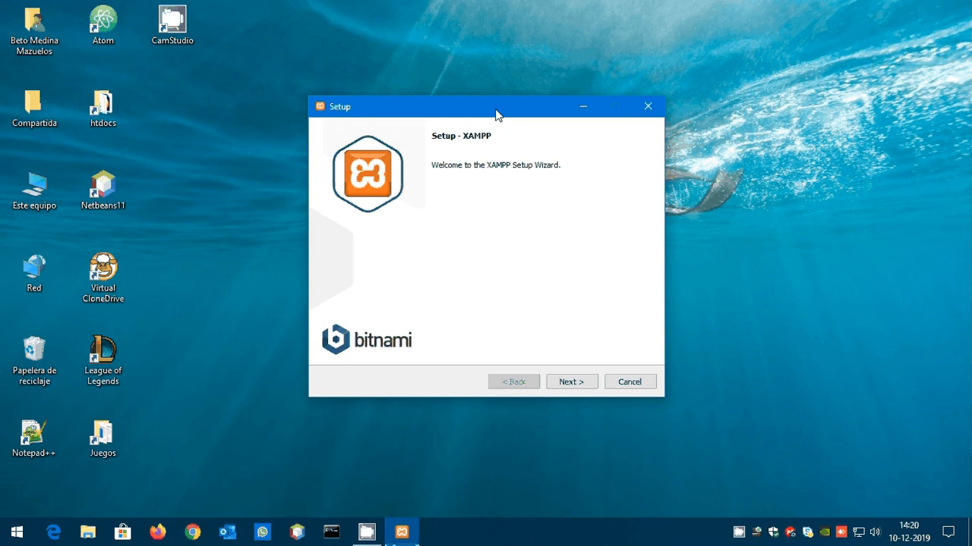
drag(495, 113, 534, 117)
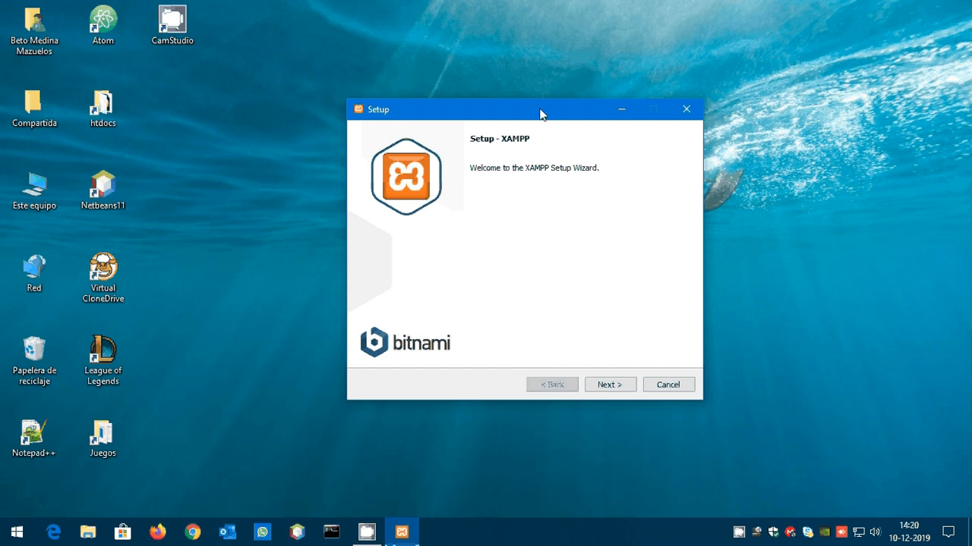
drag(541, 112, 504, 91)
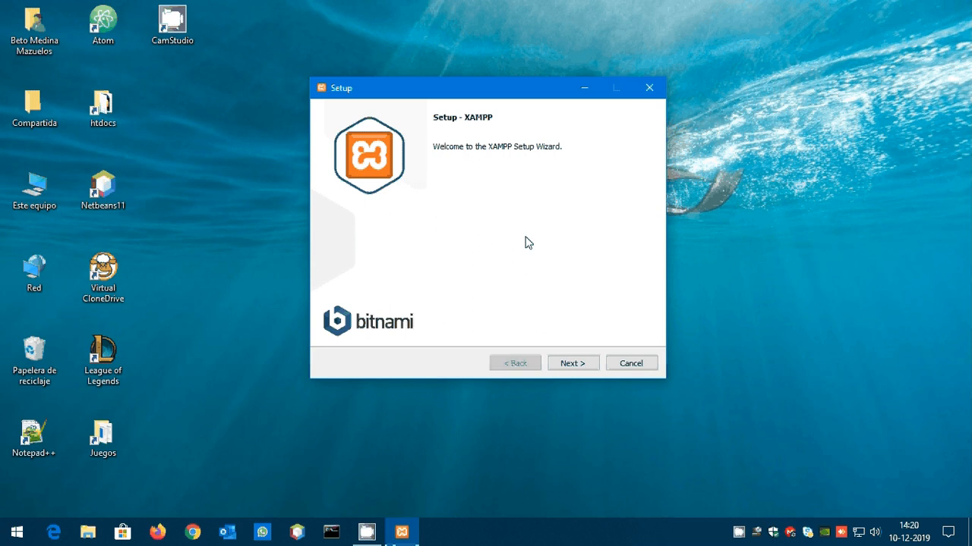
click(573, 364)
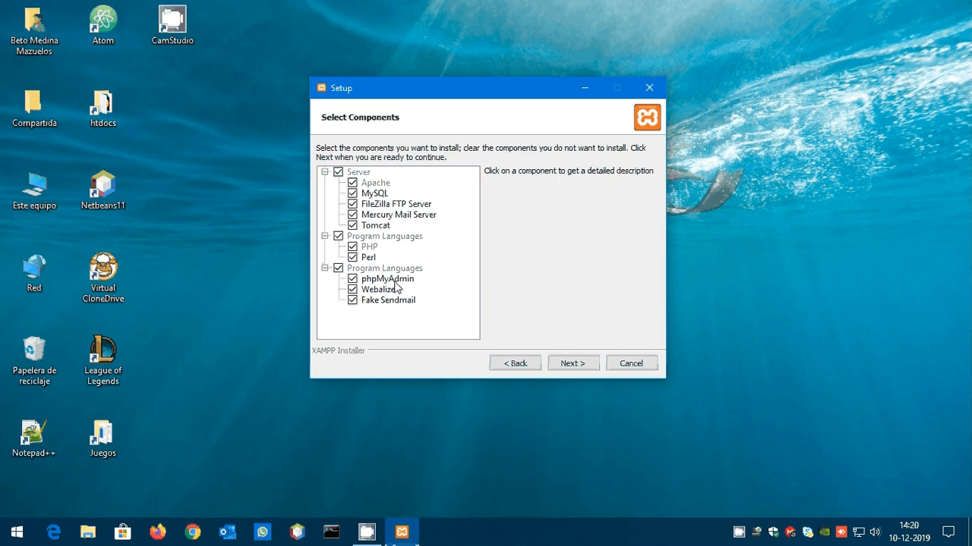
Step: Deselect the FileZilla FTP Server, Mercury Mail Server, Tomcat, Perl, Webalizer and Fake Sendmail components, leaving MySQL and phpMyAdmin selected
click(352, 204)
click(352, 215)
click(352, 226)
click(352, 246)
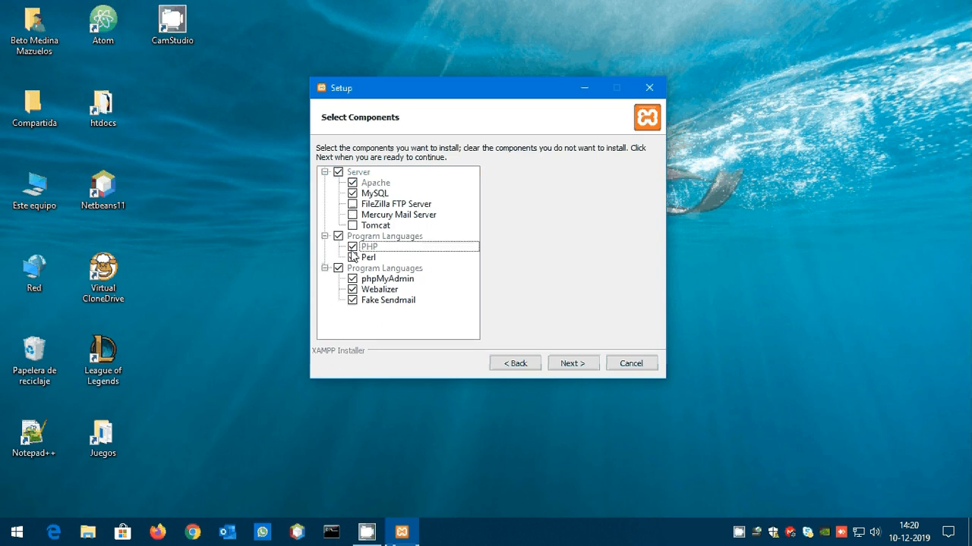
click(352, 257)
click(352, 289)
click(352, 300)
click(372, 194)
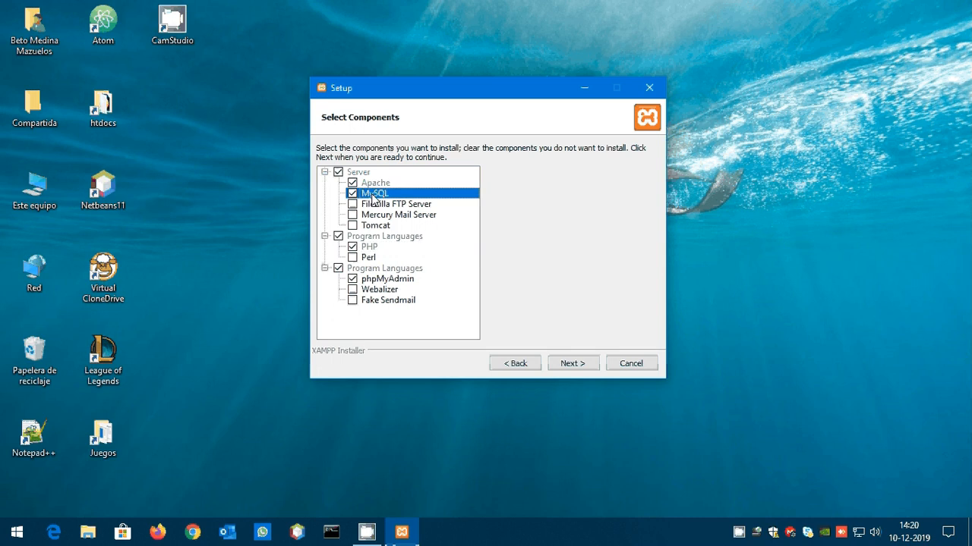
click(369, 280)
click(362, 246)
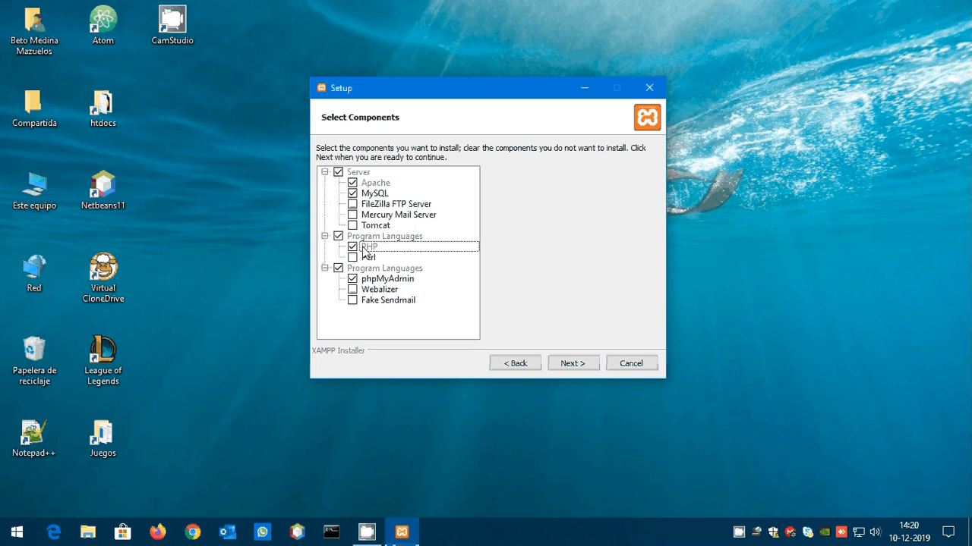
click(342, 174)
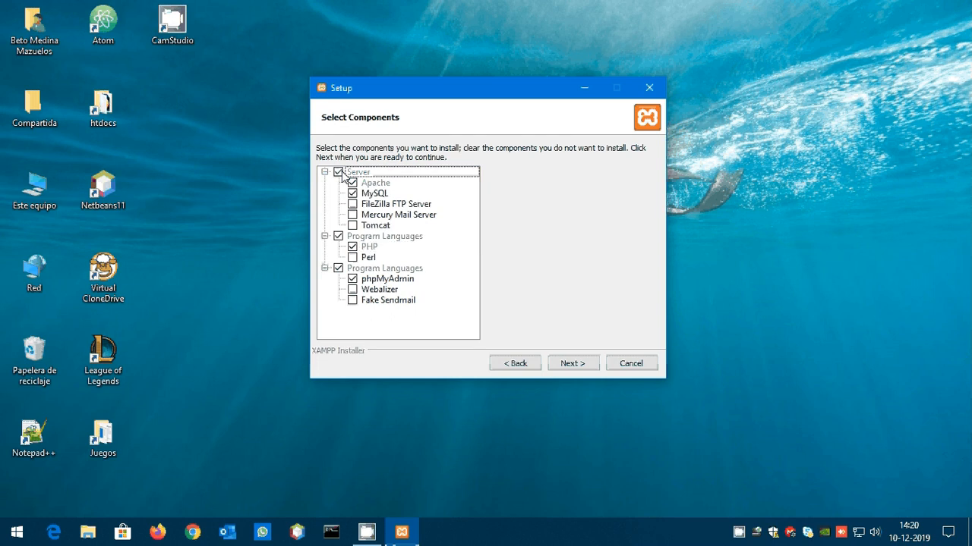
Step: Reselect the FileZilla FTP Server, Mercury Mail Server, Tomcat, Perl, Webalizer and Fake Sendmail components
click(352, 204)
click(352, 214)
click(352, 225)
click(352, 257)
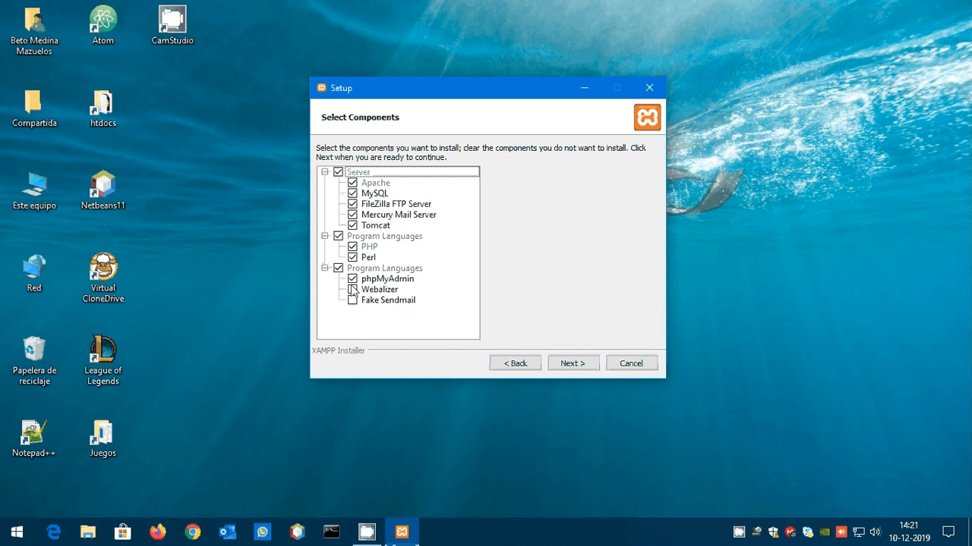
click(352, 289)
click(352, 299)
Step: Accept the full component selection and continue to the installation folder page
drag(519, 96, 526, 109)
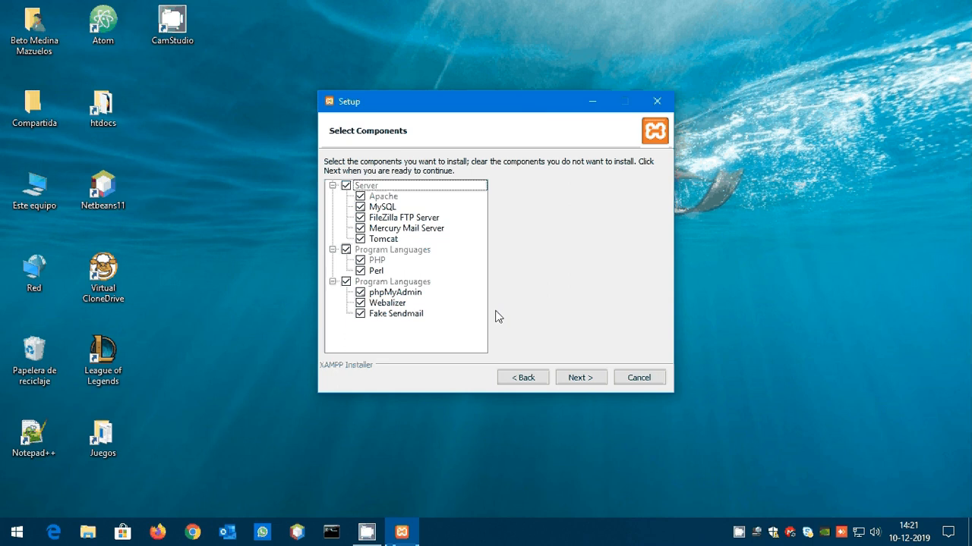
click(578, 379)
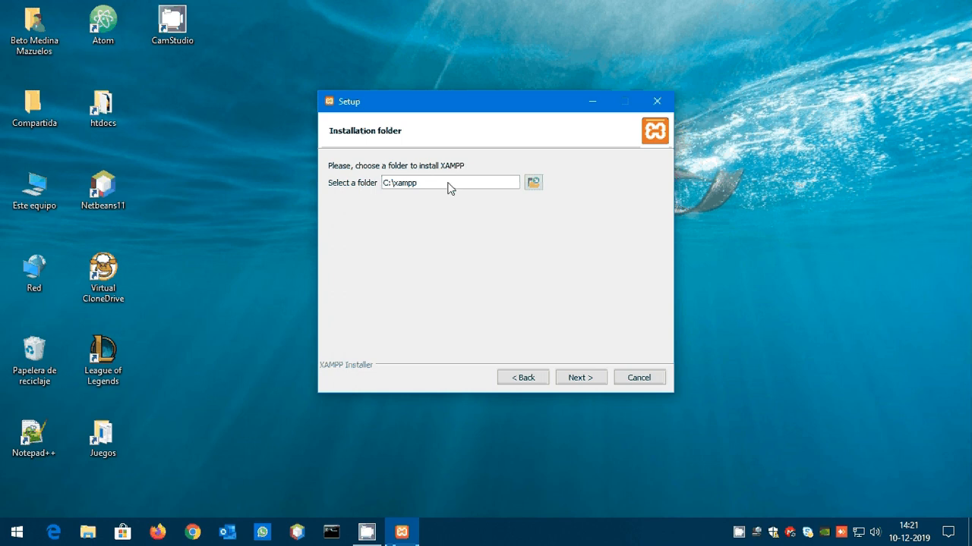
Step: Try to continue the XAMPP setup with C:\xampp as the installation folder
click(574, 378)
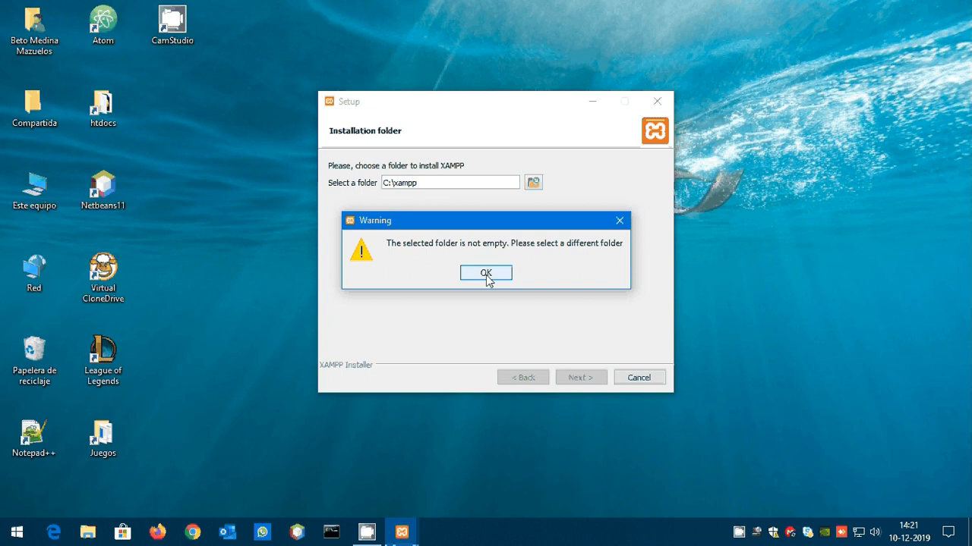
click(486, 276)
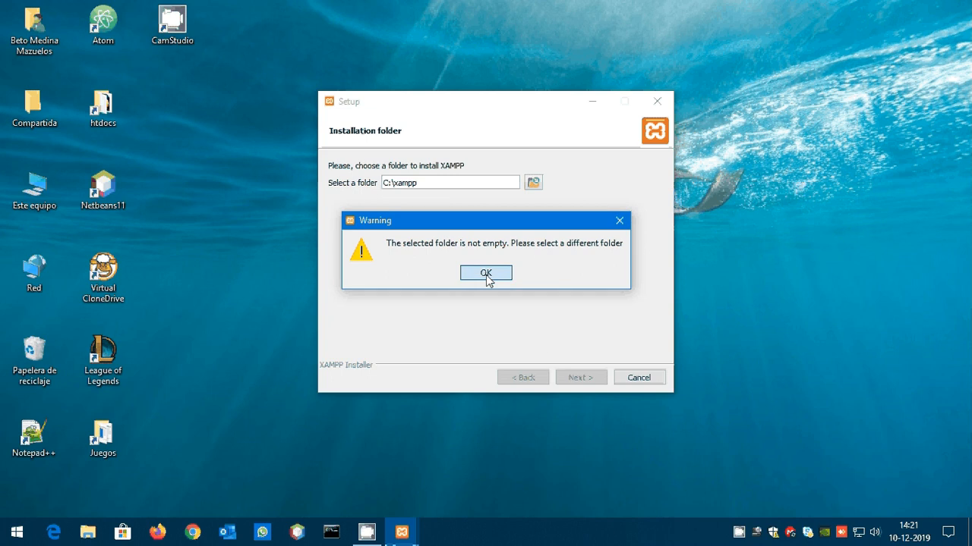
click(203, 512)
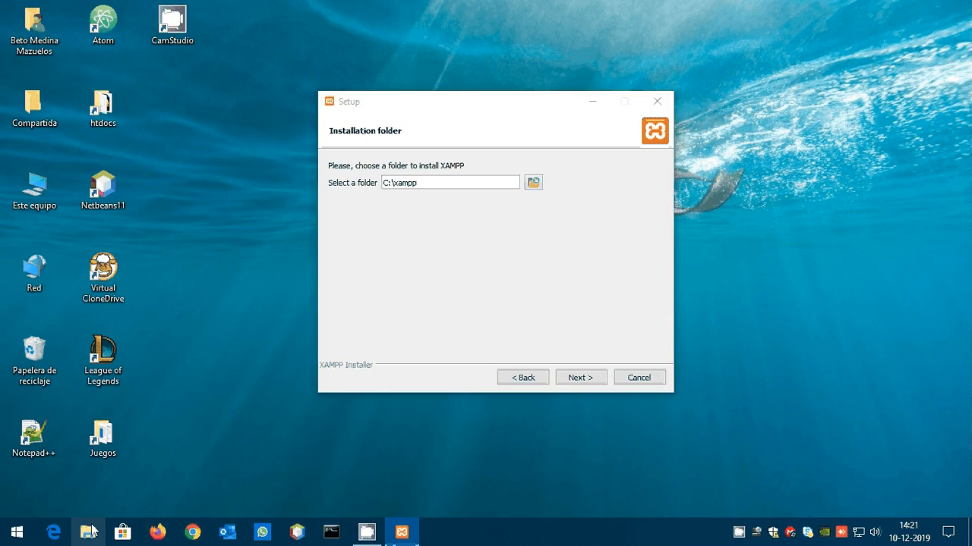
Step: Switch to File Explorer and inspect the existing xampp folder on drive C: and its htdocs subfolder
key(super+e)
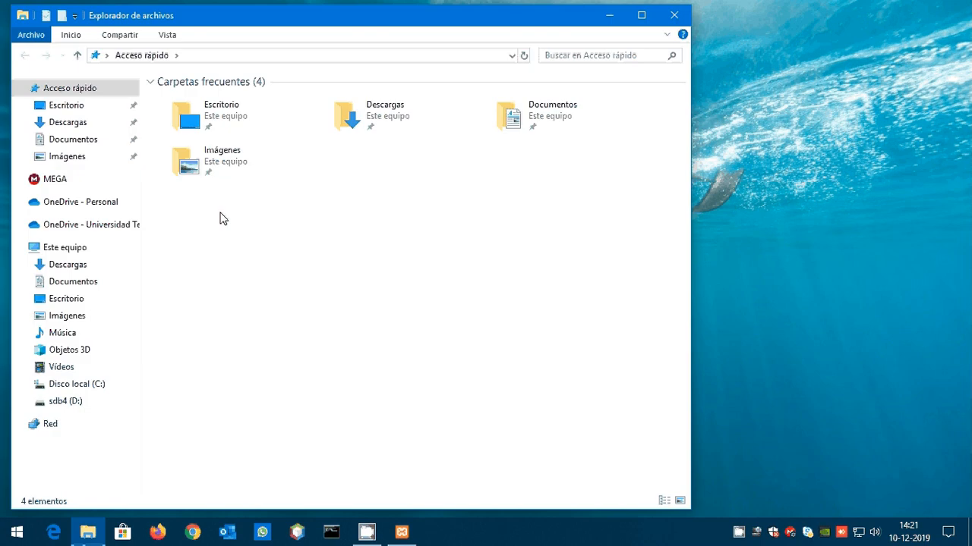
click(73, 386)
double_click(180, 233)
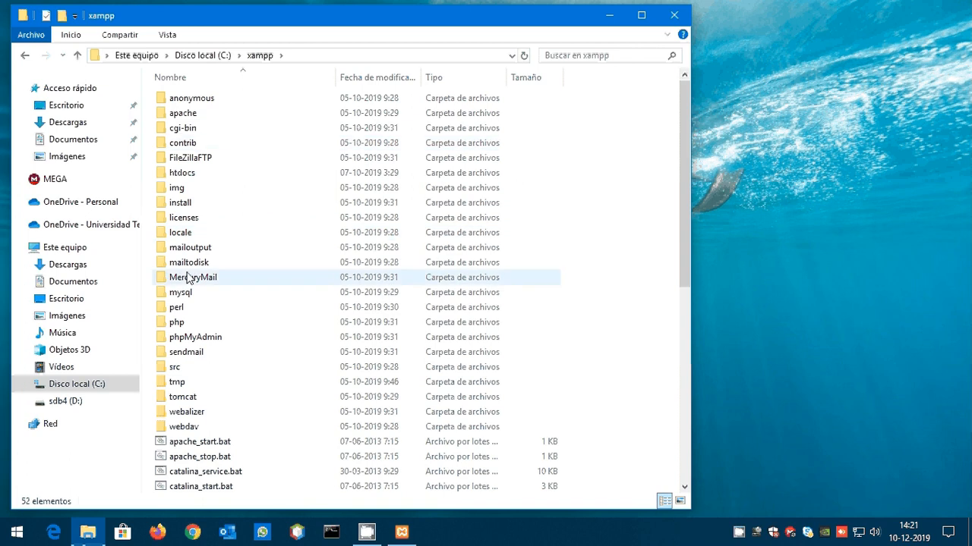
double_click(186, 173)
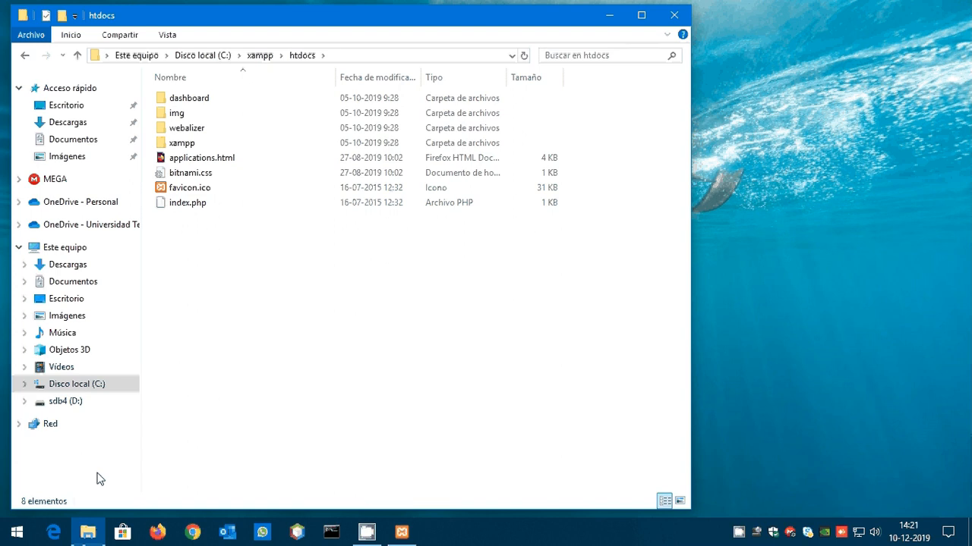
Step: Search the computer for "xam" to check for an installed XAMPP program, and dismiss the search
key(super)
text(xam)
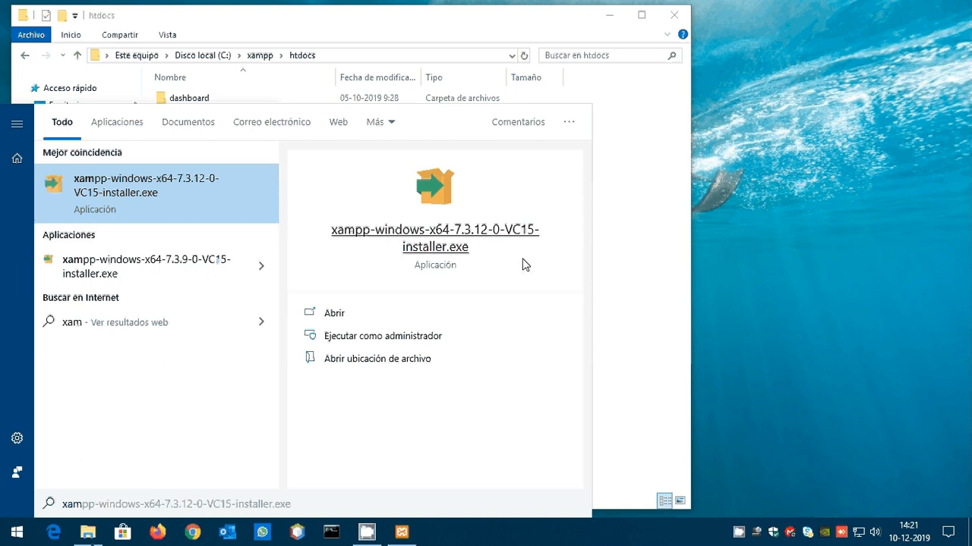
click(716, 194)
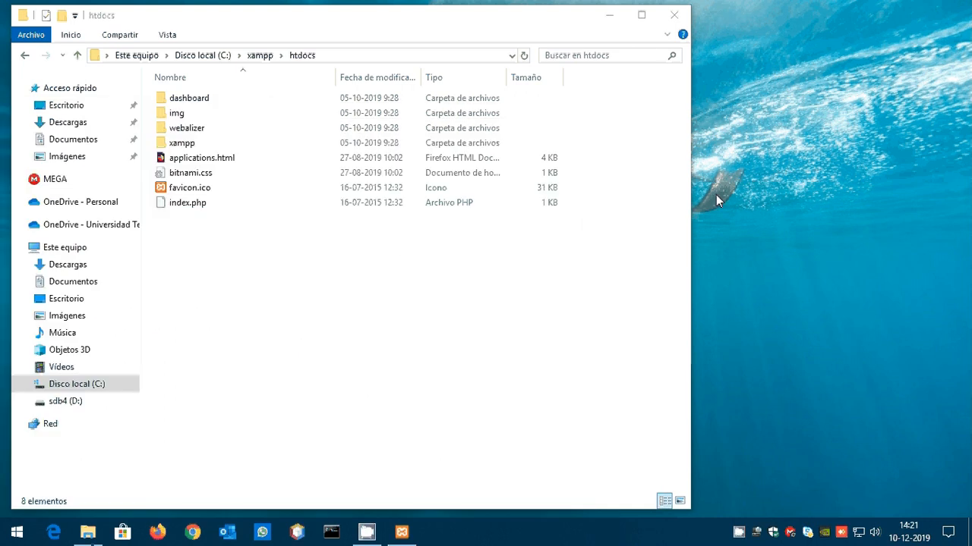
Step: Permanently delete the old xampp folder from drive C: and move the deletion progress window clear of the folder list
click(212, 59)
click(190, 239)
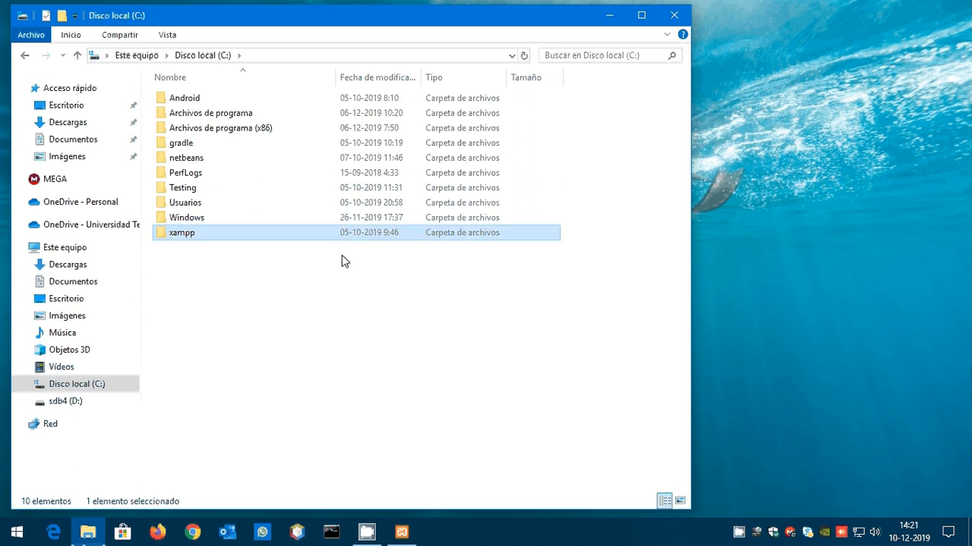
key(Delete)
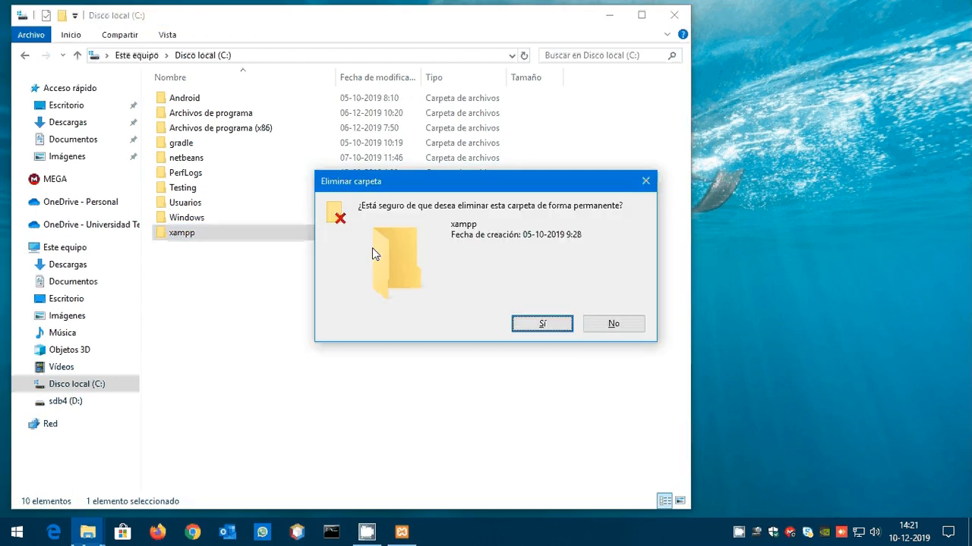
click(544, 331)
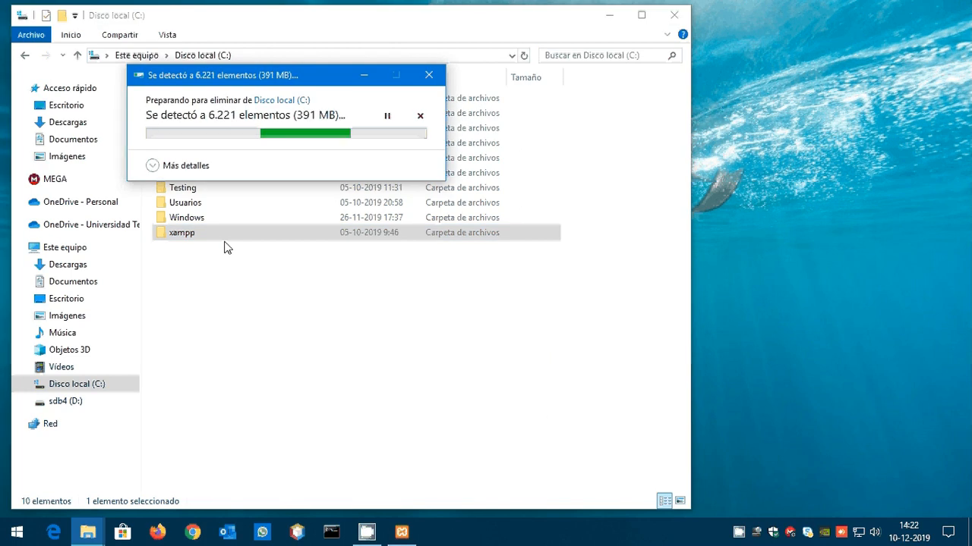
click(177, 237)
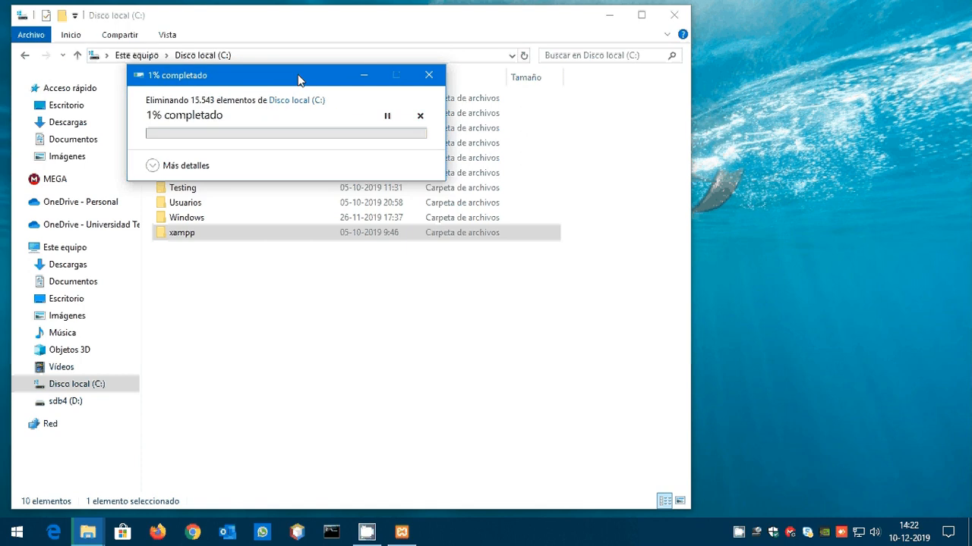
drag(299, 80, 615, 261)
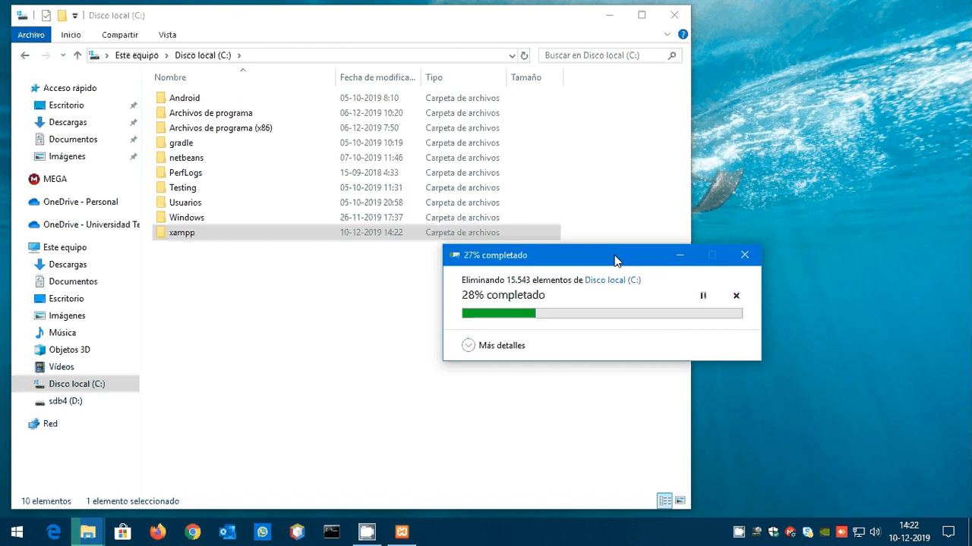
drag(615, 260, 770, 311)
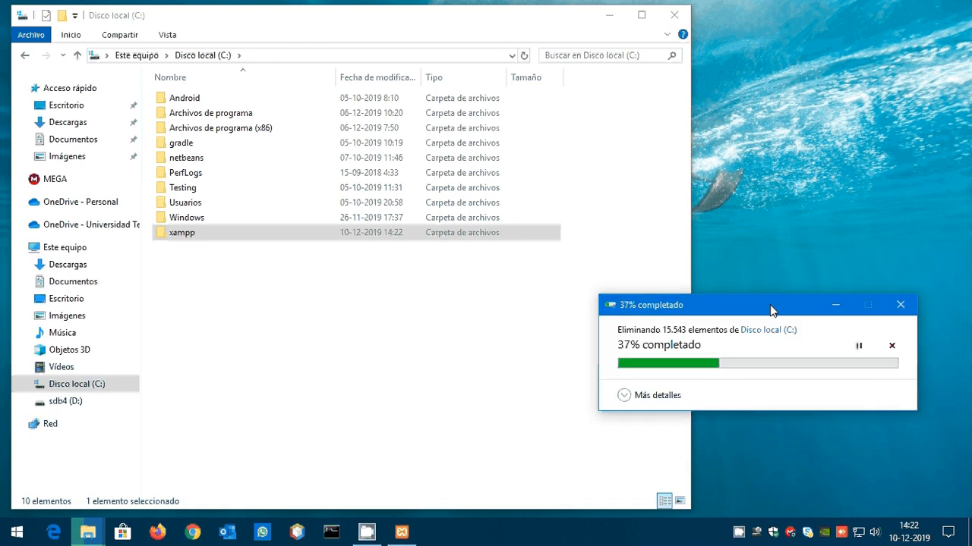
Step: Add the creation date (Fecha de creación) column to the folder list of drive C:
click(357, 233)
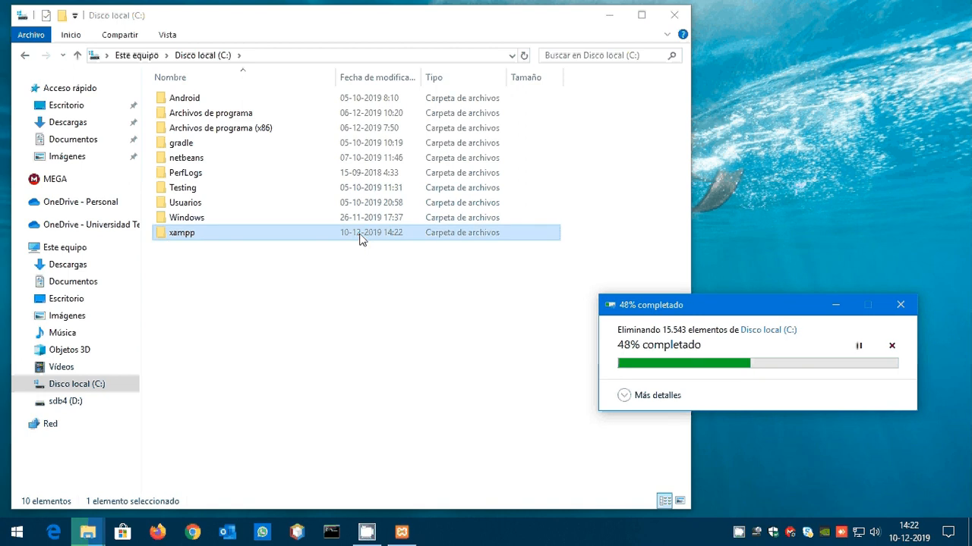
right_click(393, 78)
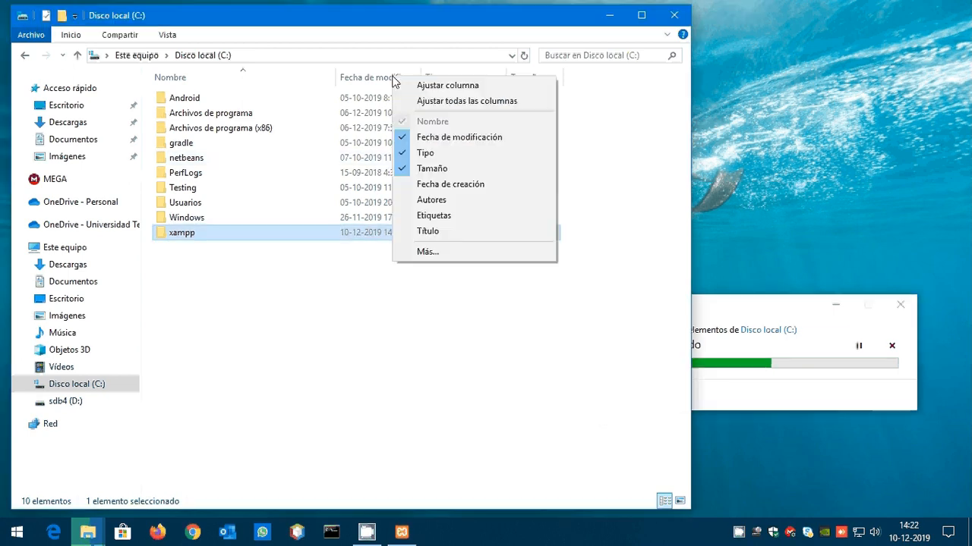
click(456, 185)
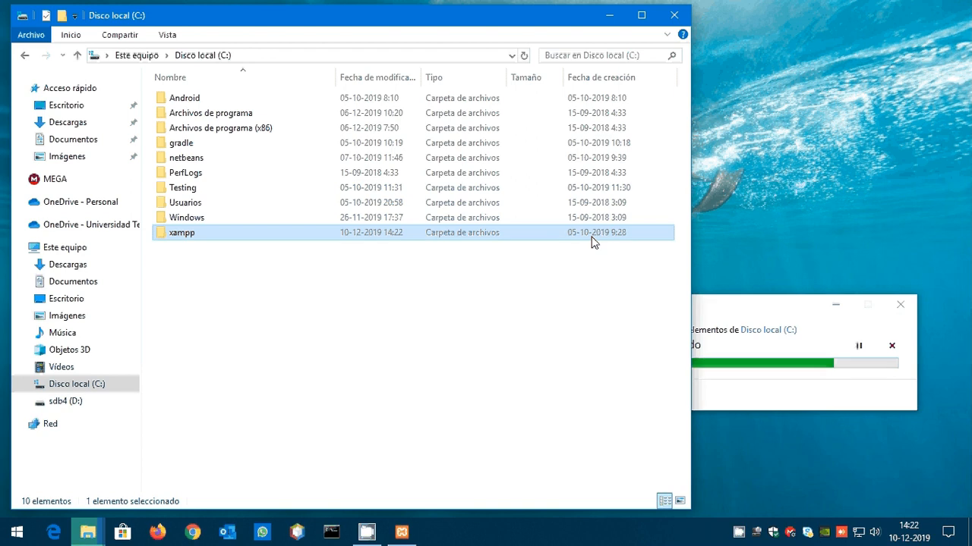
Step: Look up October 2019 in the system calendar to check the xampp folder's creation date, and close the calendar
click(908, 536)
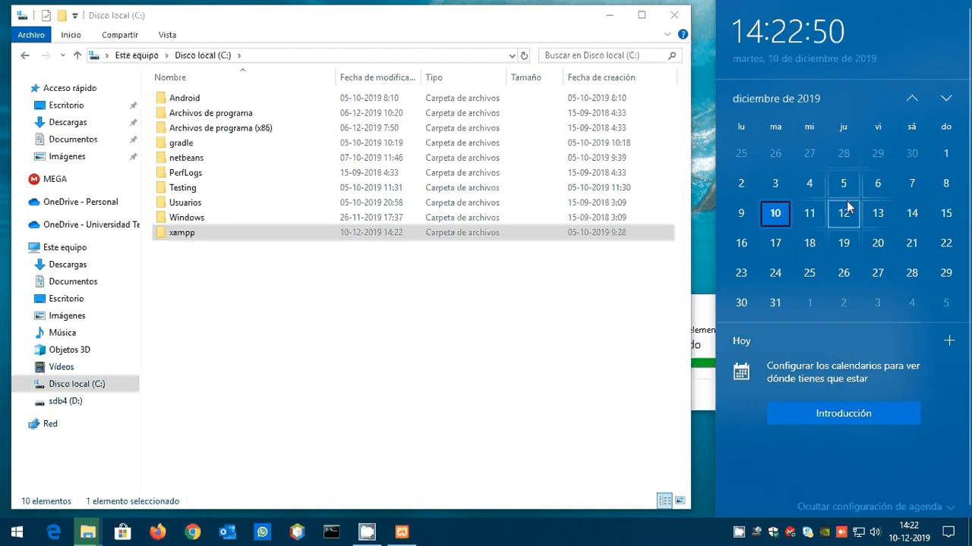
click(911, 100)
click(910, 100)
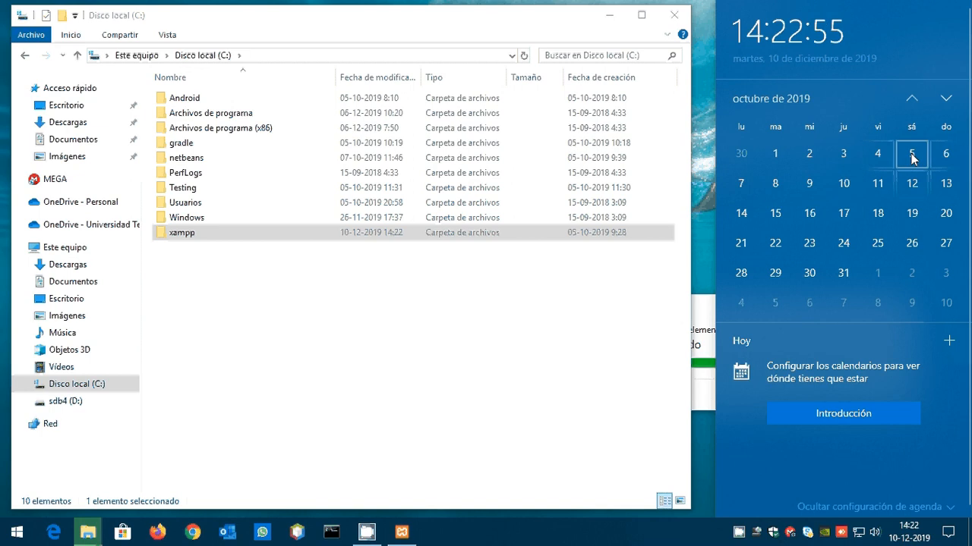
click(557, 34)
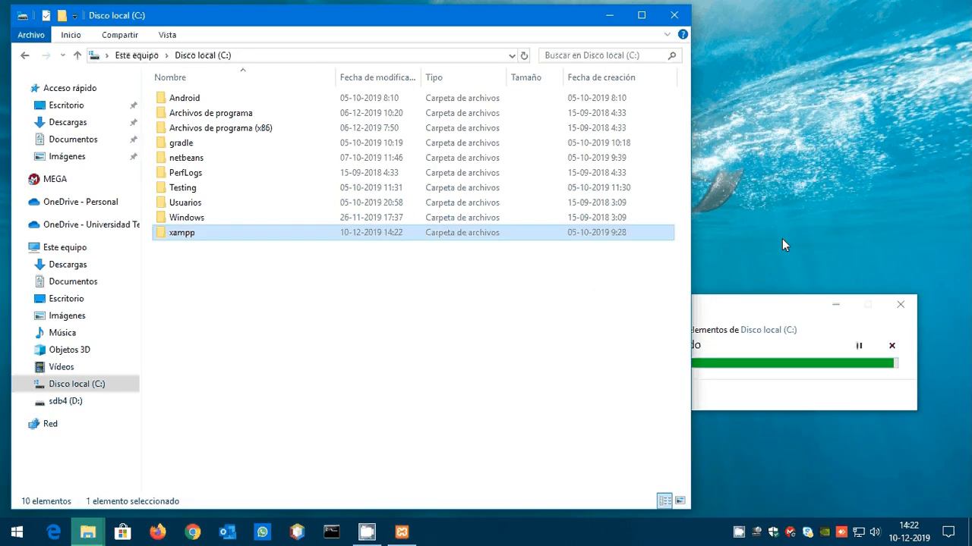
Step: Close the File Explorer window and continue the XAMPP setup with C:\xampp as the installation folder
click(735, 311)
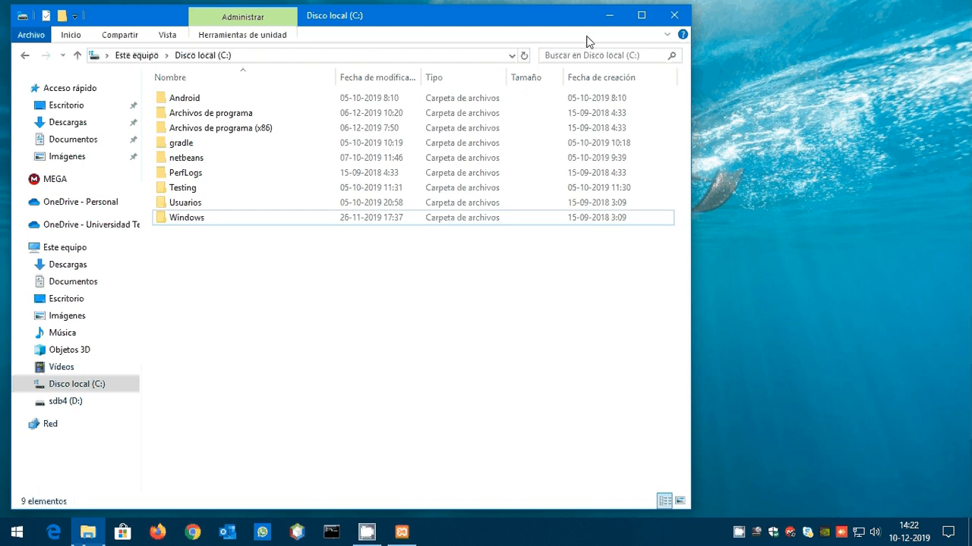
click(674, 15)
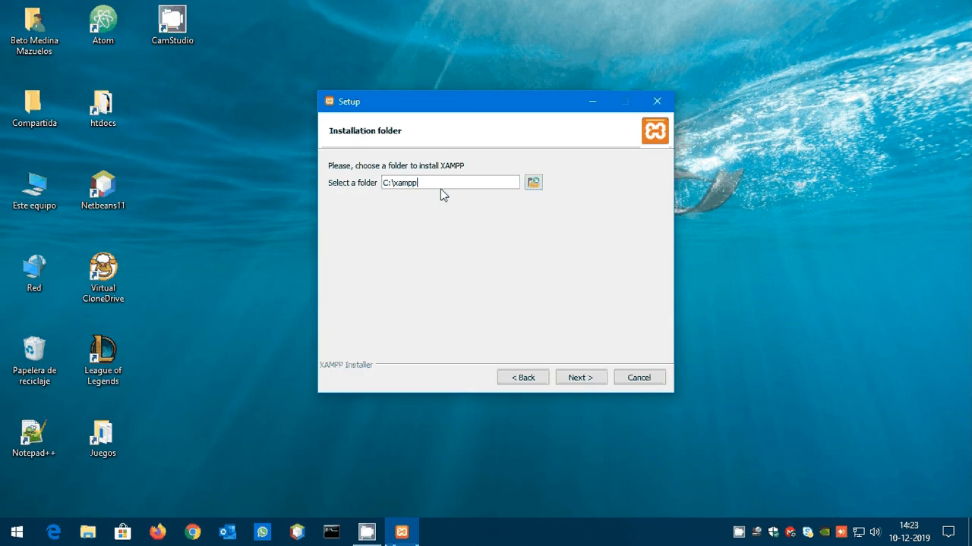
click(581, 379)
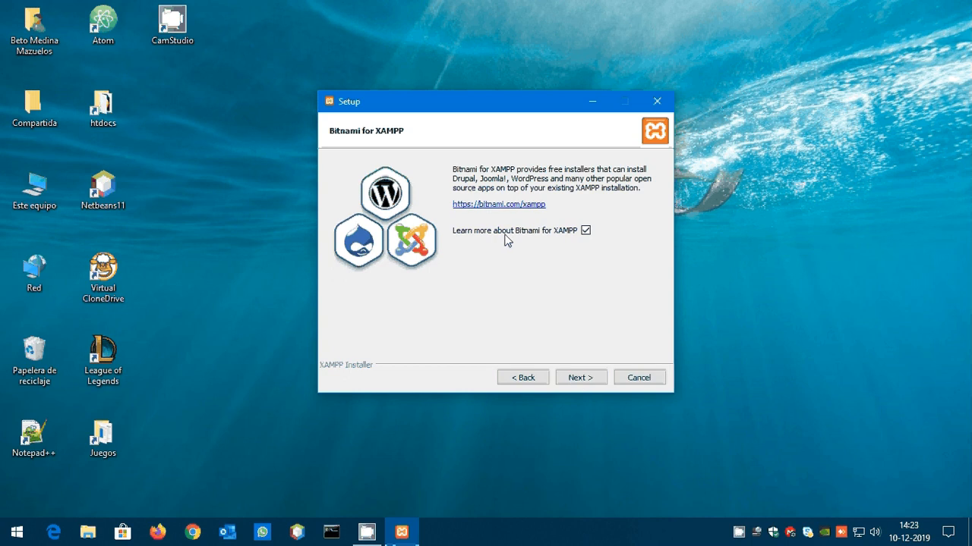
Step: Deselect the option to learn more about Bitnami for XAMPP and start the installation
click(584, 230)
click(579, 379)
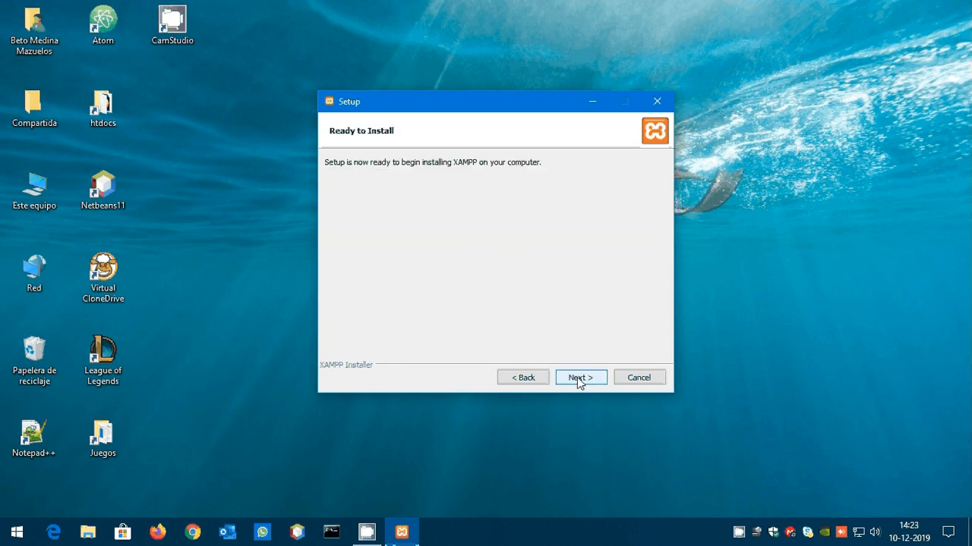
click(576, 382)
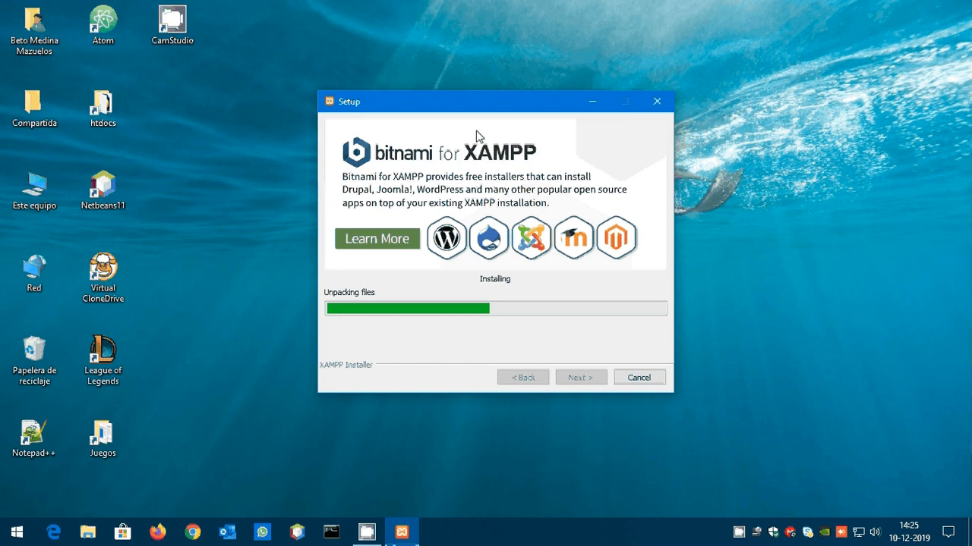
Step: Open the htdocs folder from the desktop, inspect its xampp subfolder, and close the window
double_click(127, 102)
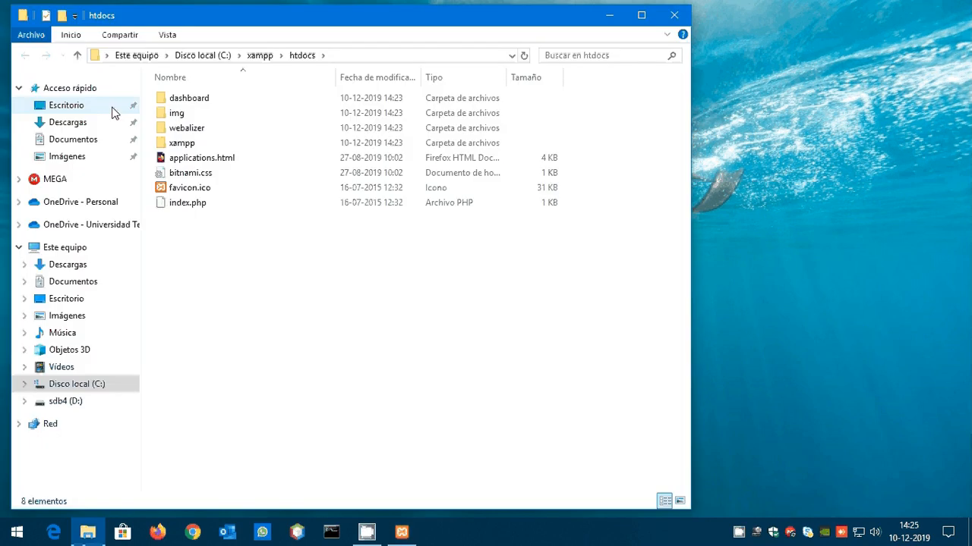
double_click(193, 147)
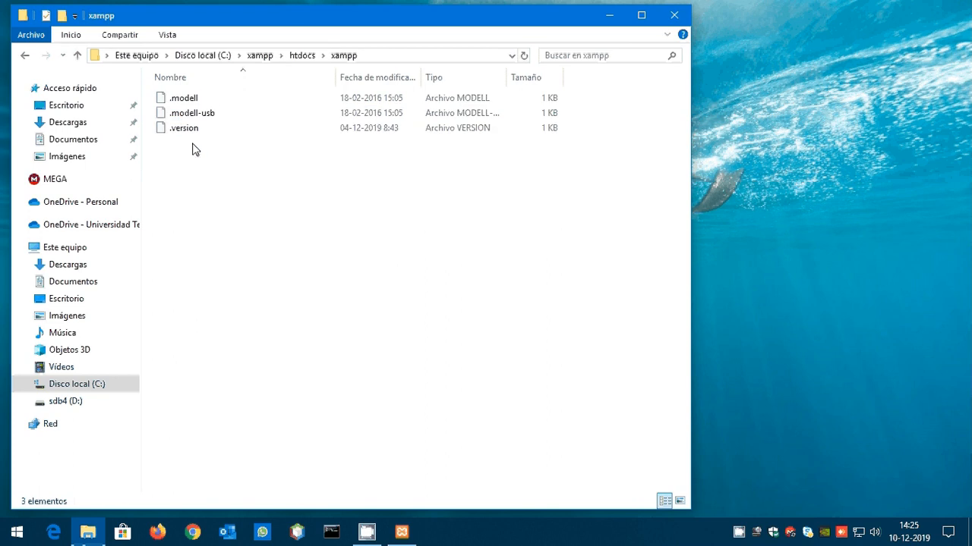
click(302, 55)
click(674, 15)
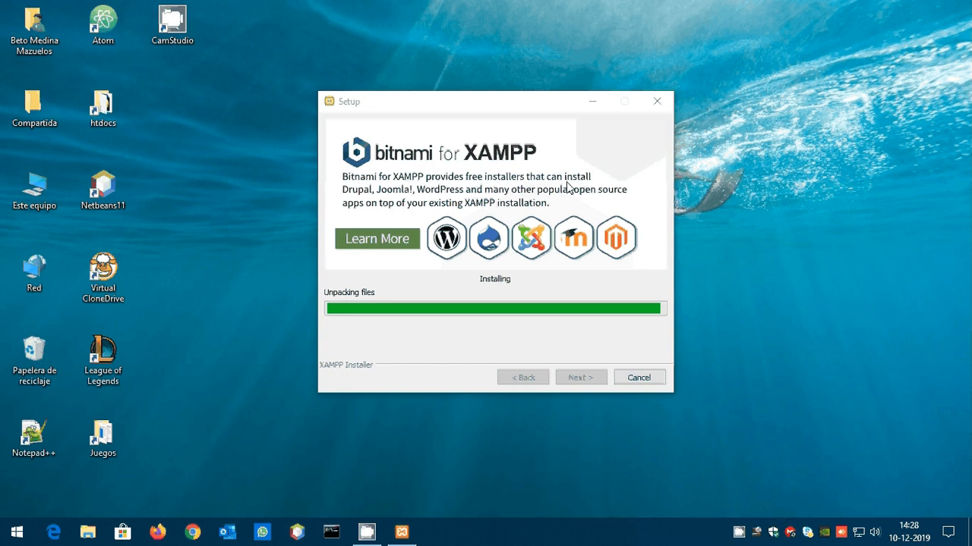
Step: Finish the setup wizard with the Control Panel set to start, and save English as its language
click(417, 207)
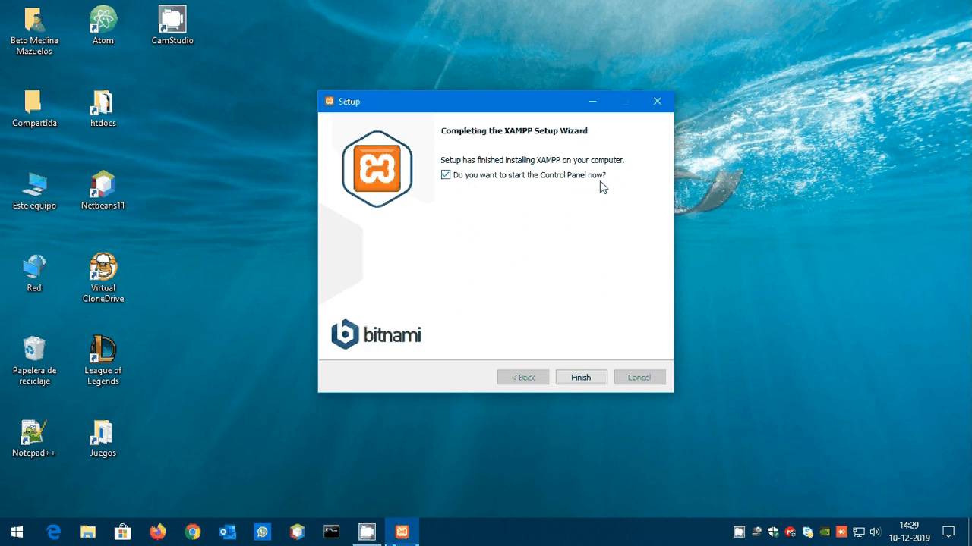
click(580, 380)
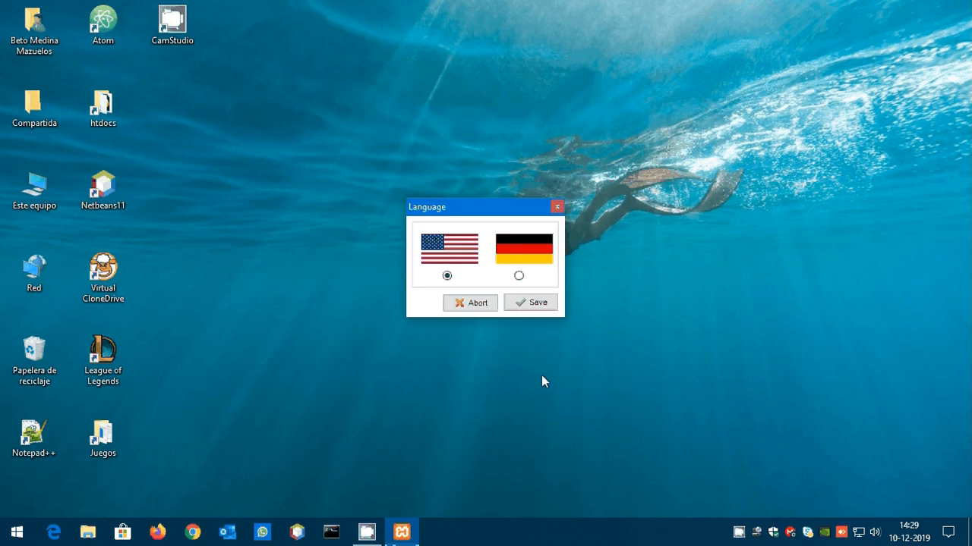
click(528, 302)
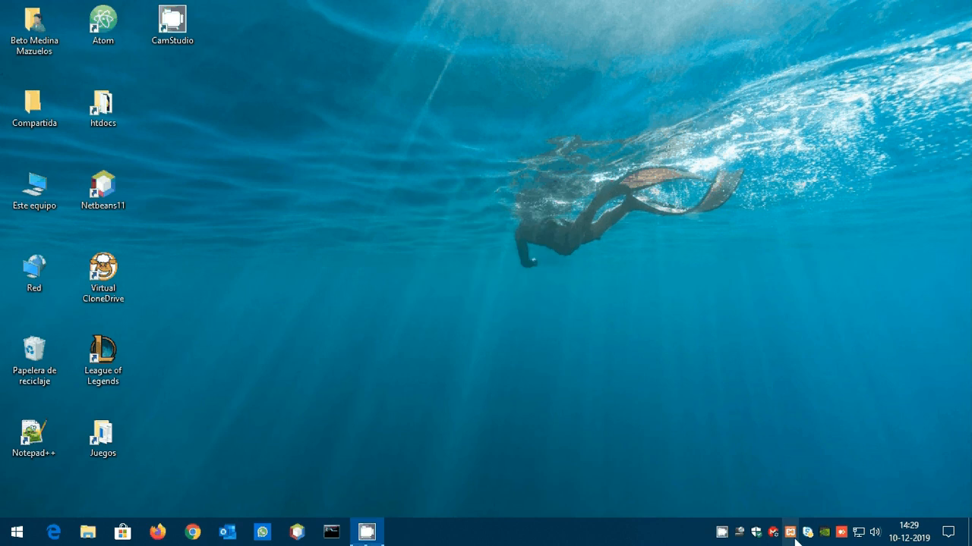
Step: Look for XAMPP among the installed programs and search the system for "xam"
click(15, 533)
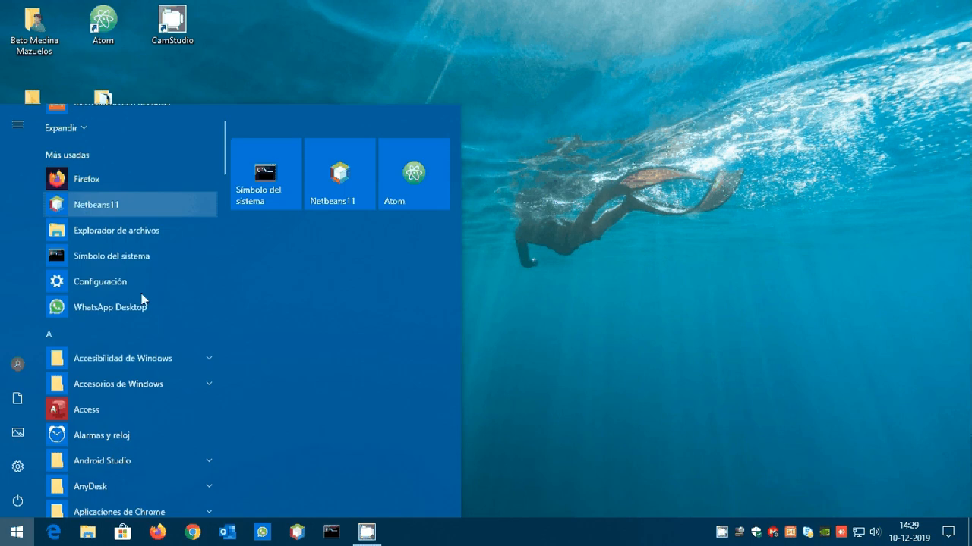
scroll(142, 300, down, 10)
scroll(142, 299, down, 5)
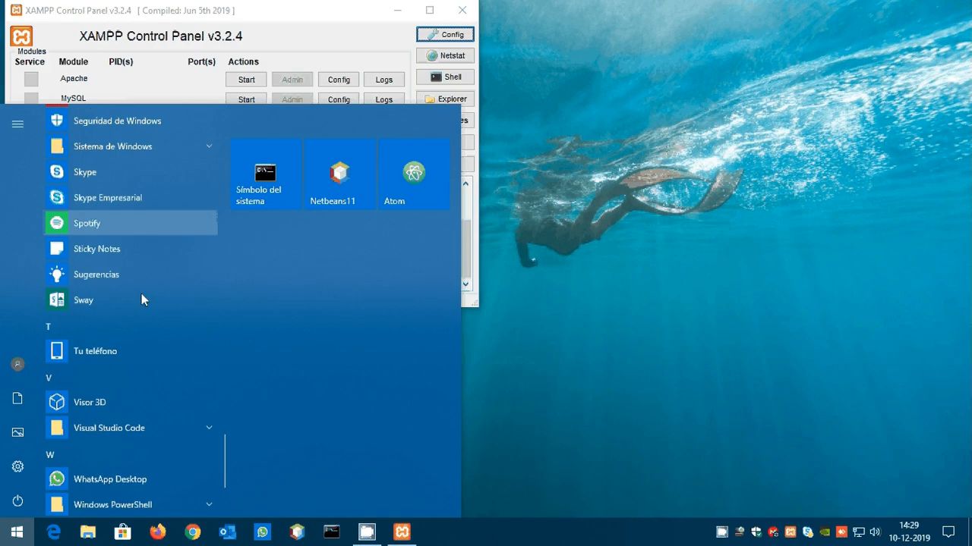
scroll(141, 294, down, 2)
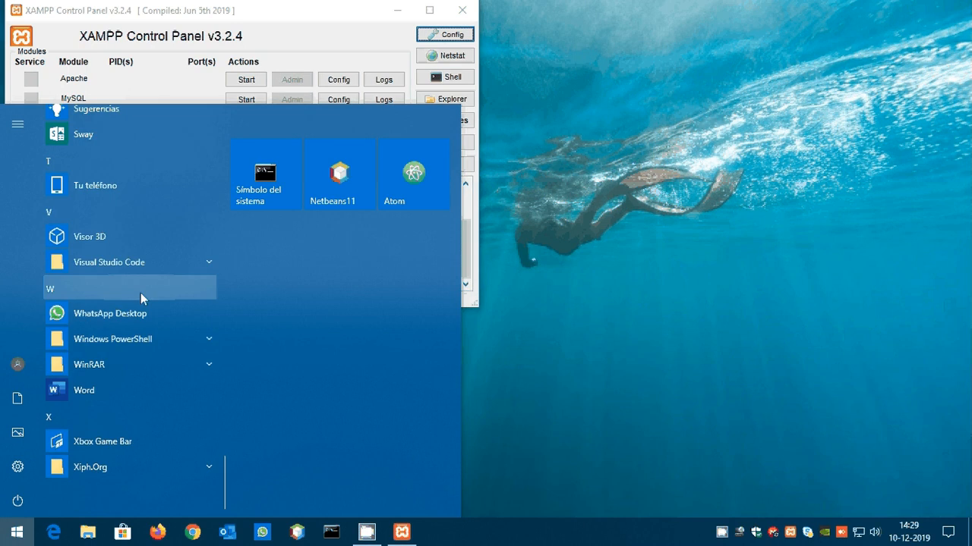
scroll(121, 390, up, 3)
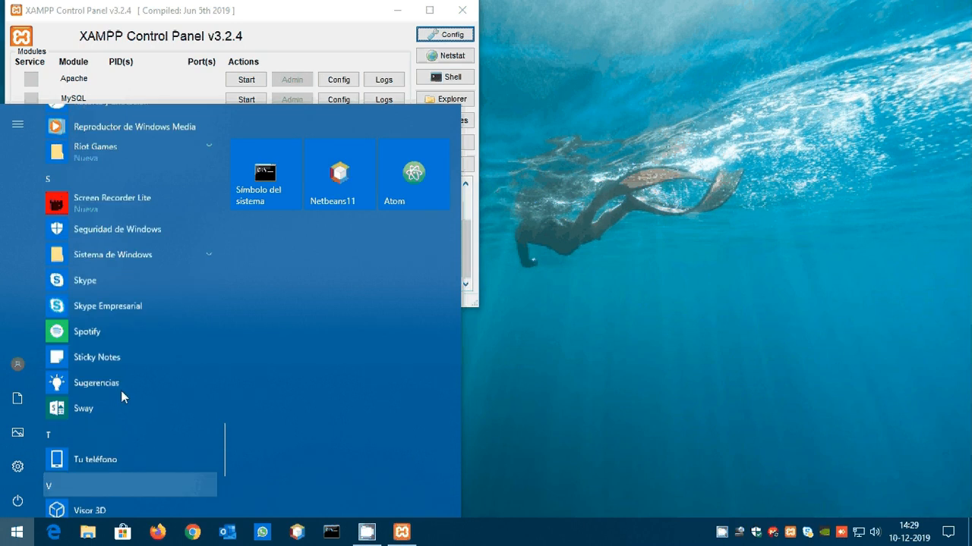
scroll(121, 390, up, 2)
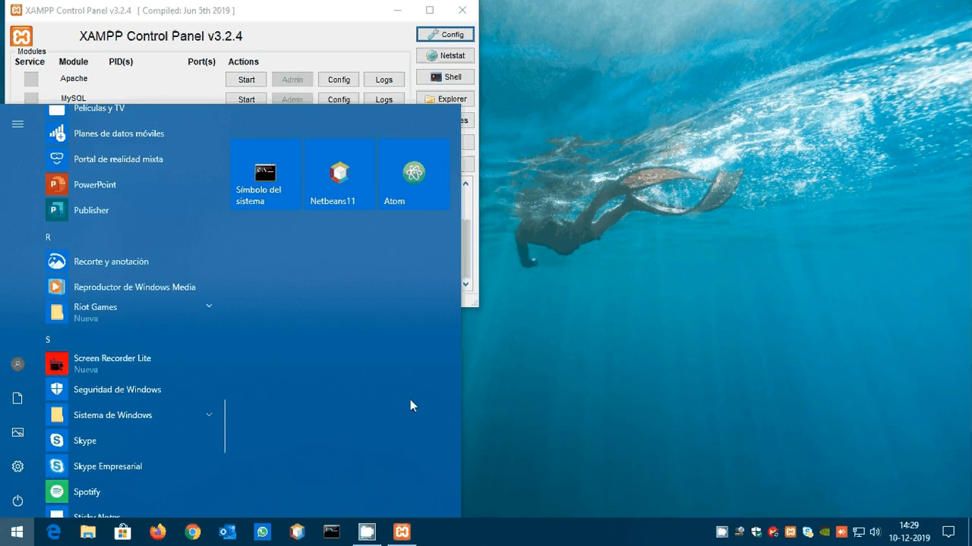
key(super)
key(super)
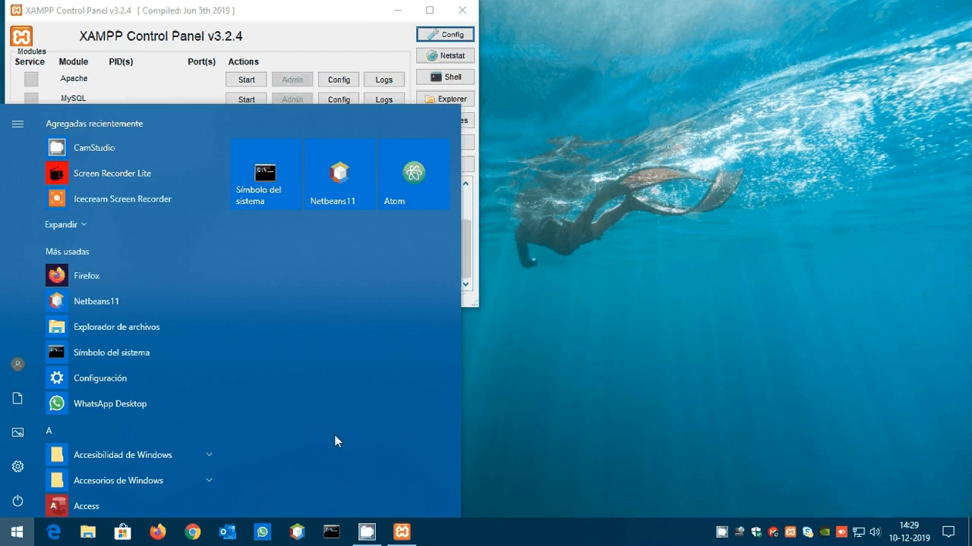
text(xam)
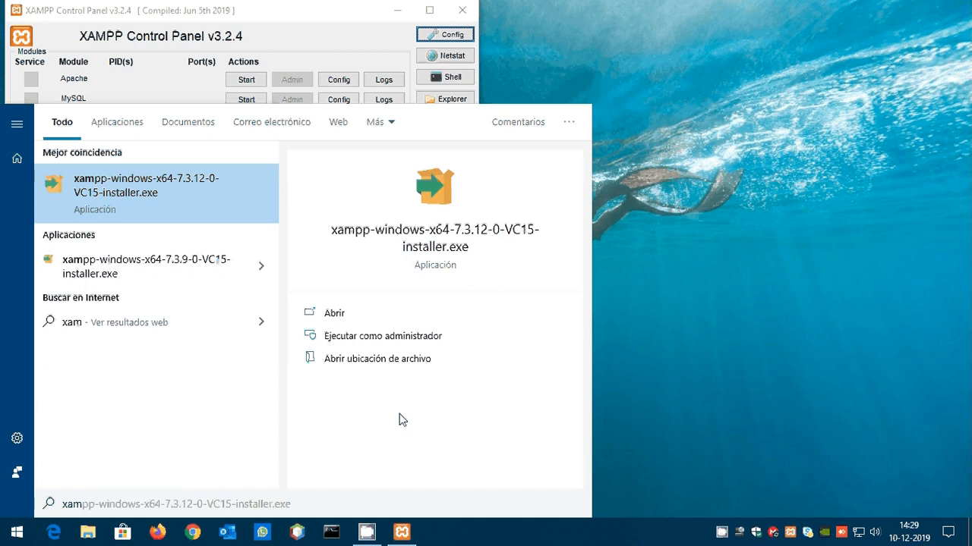
Step: Open the file location of the XAMPP 7.3.12 installer and go from there to the C:\xampp folder
click(352, 314)
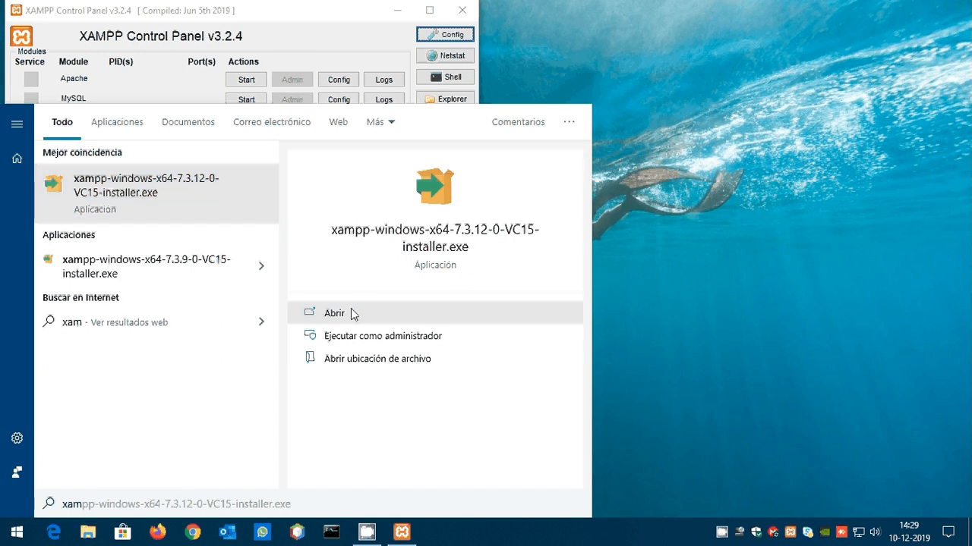
click(351, 360)
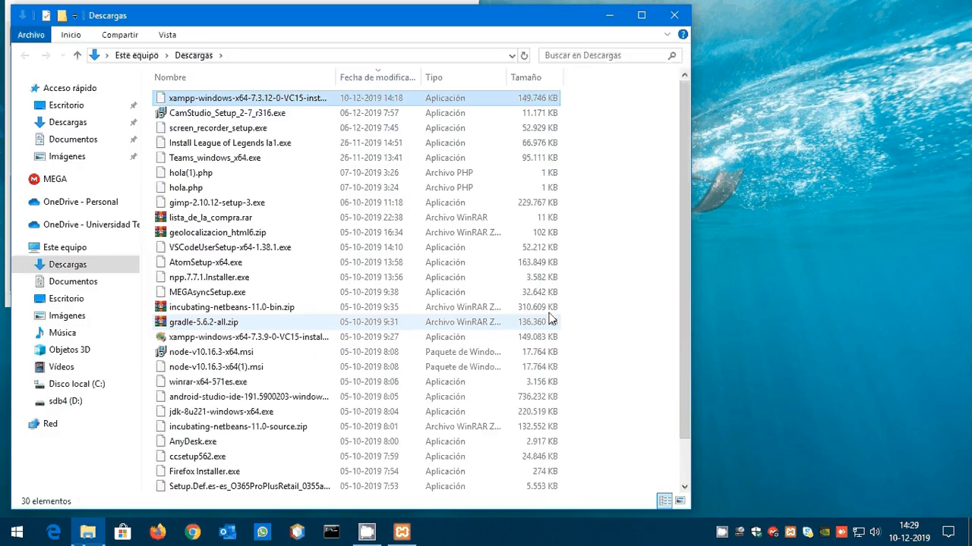
drag(462, 21, 623, 72)
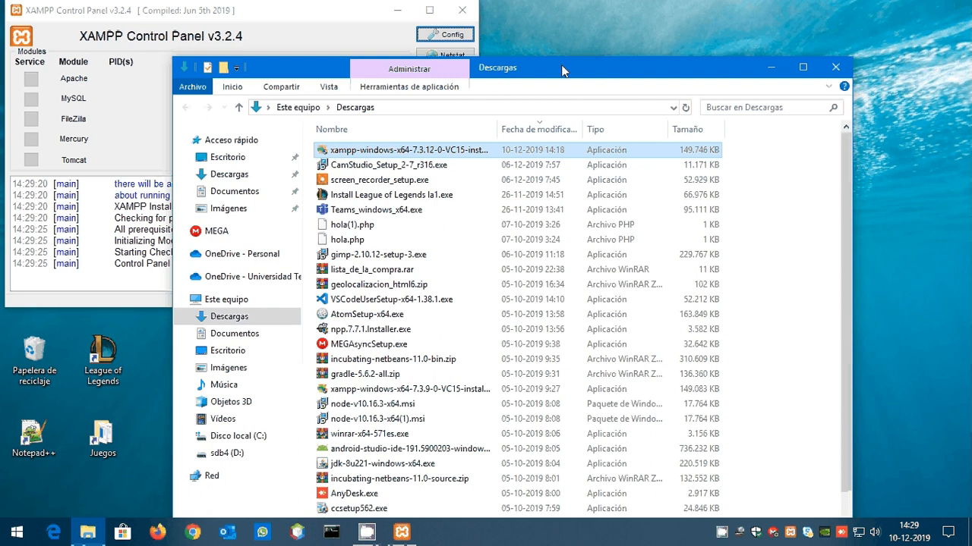
drag(562, 70, 559, 49)
click(229, 414)
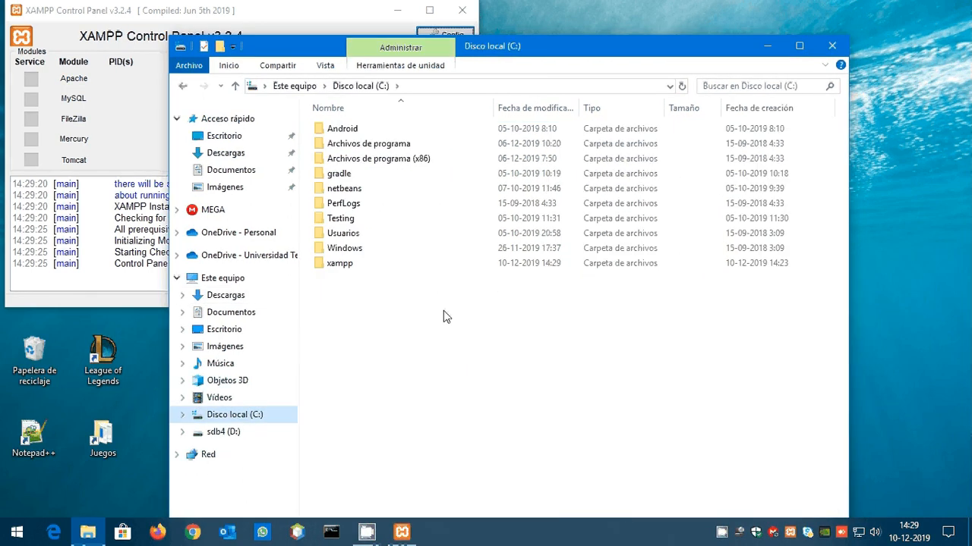
double_click(334, 263)
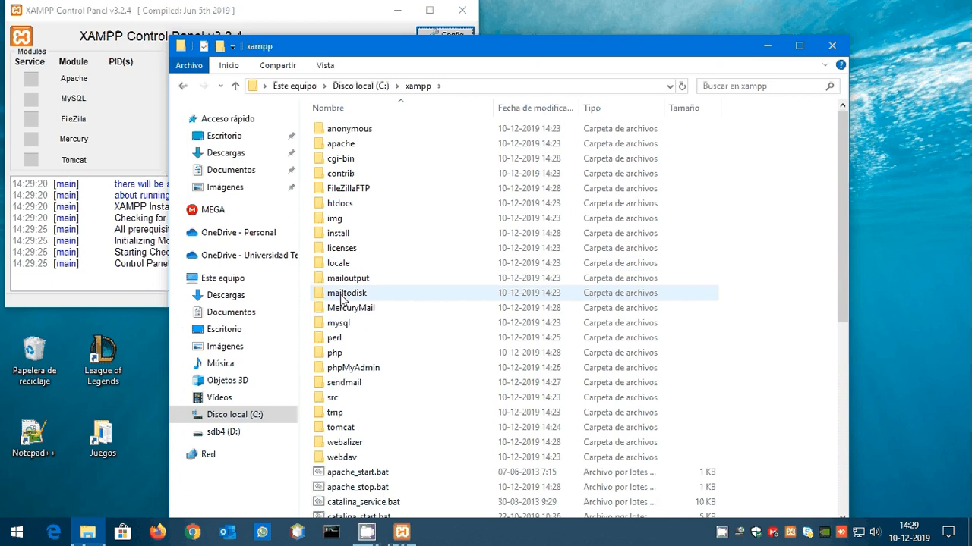
Step: Find xampp-control.exe in the xampp folder, close the Control Panel window already open, and launch the executable
scroll(373, 394, down, 5)
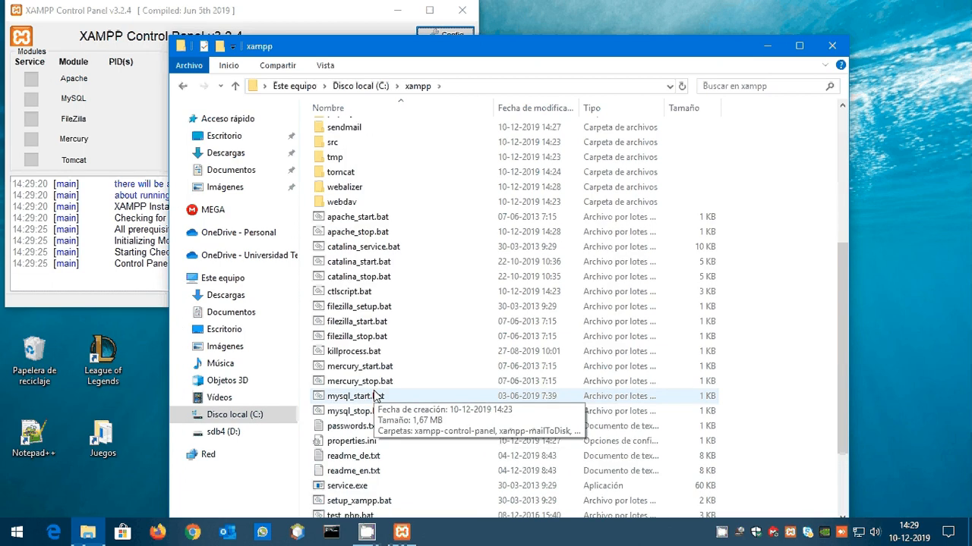
scroll(373, 397, down, 3)
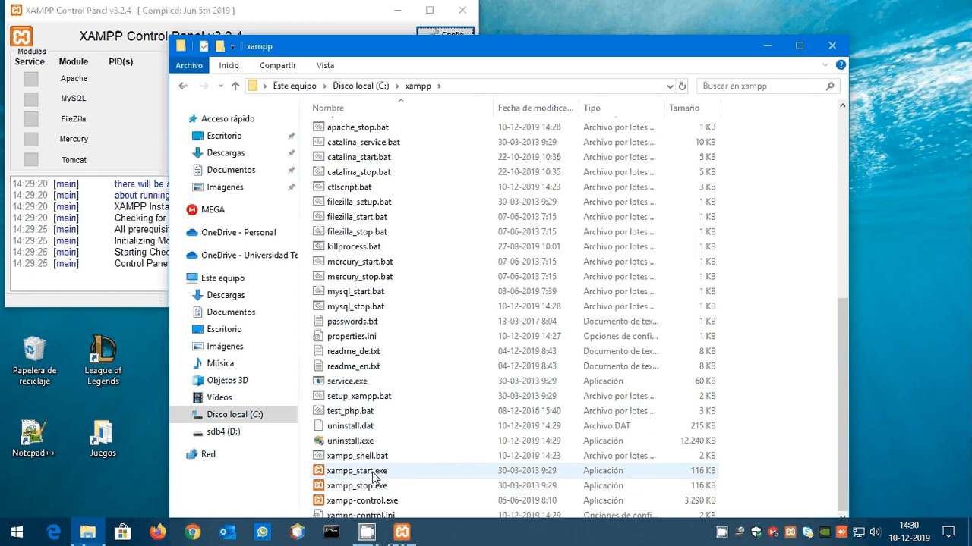
click(374, 500)
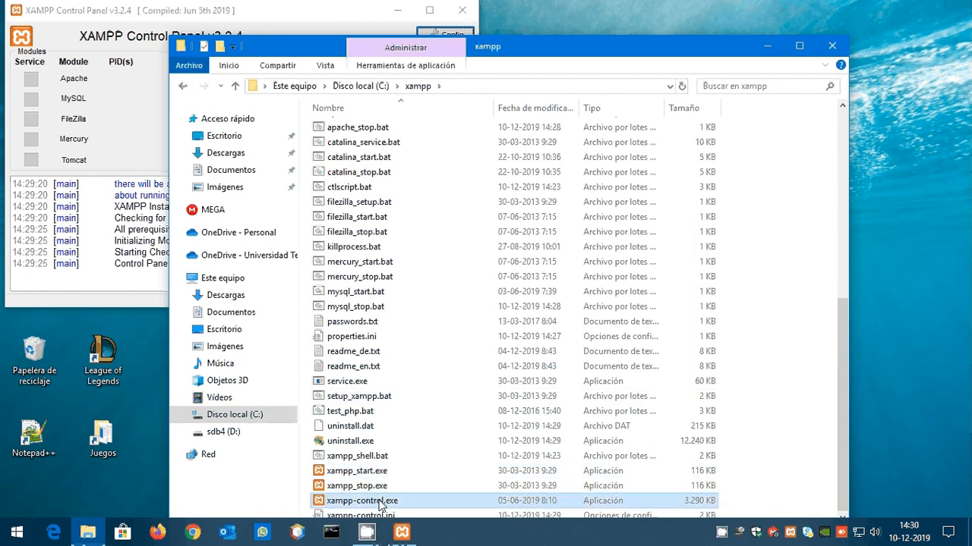
click(412, 11)
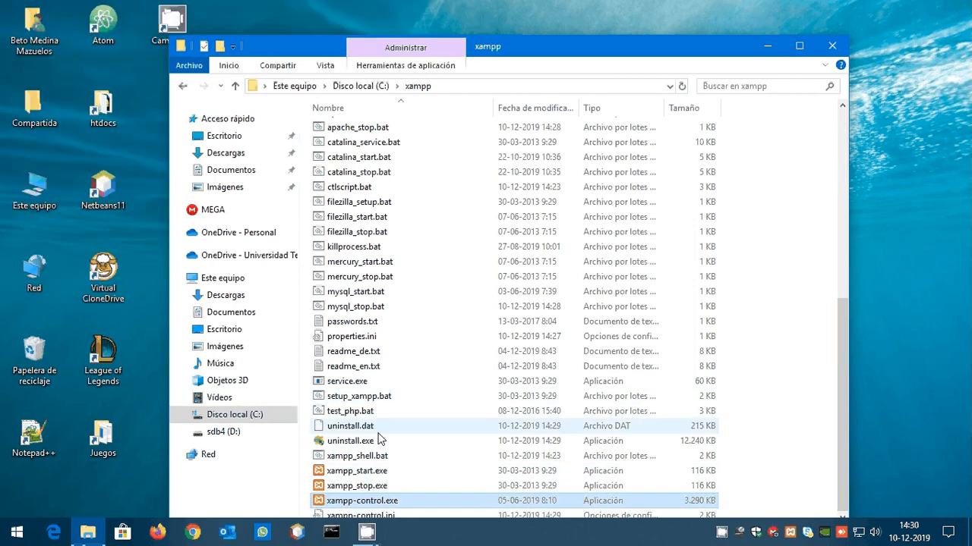
double_click(371, 501)
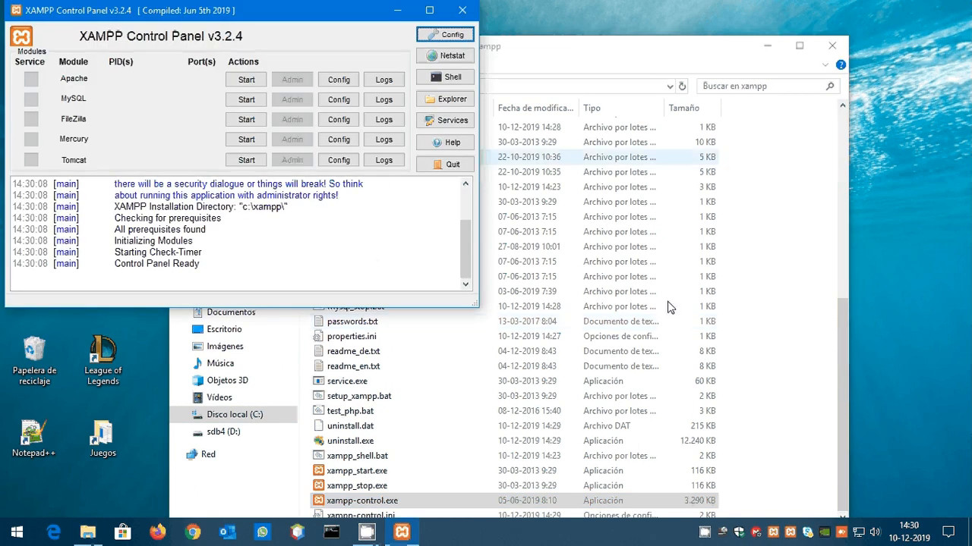
Step: Close the XAMPP Control Panel window and quit the program still running in the notification area
click(462, 11)
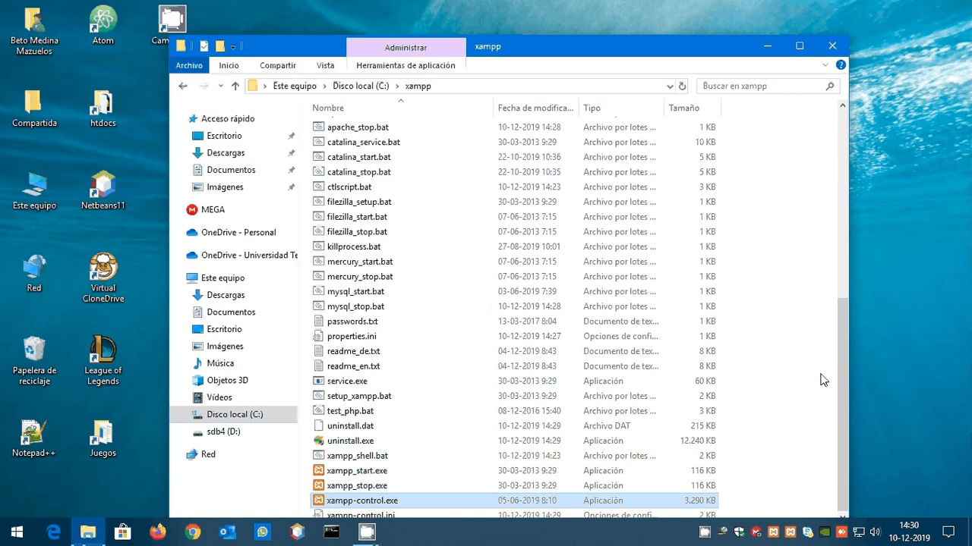
right_click(790, 532)
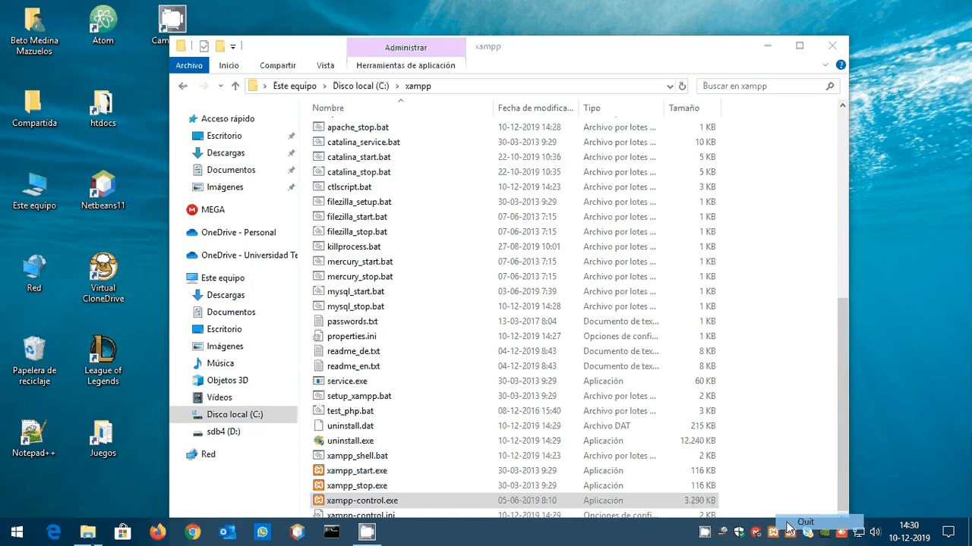
click(793, 523)
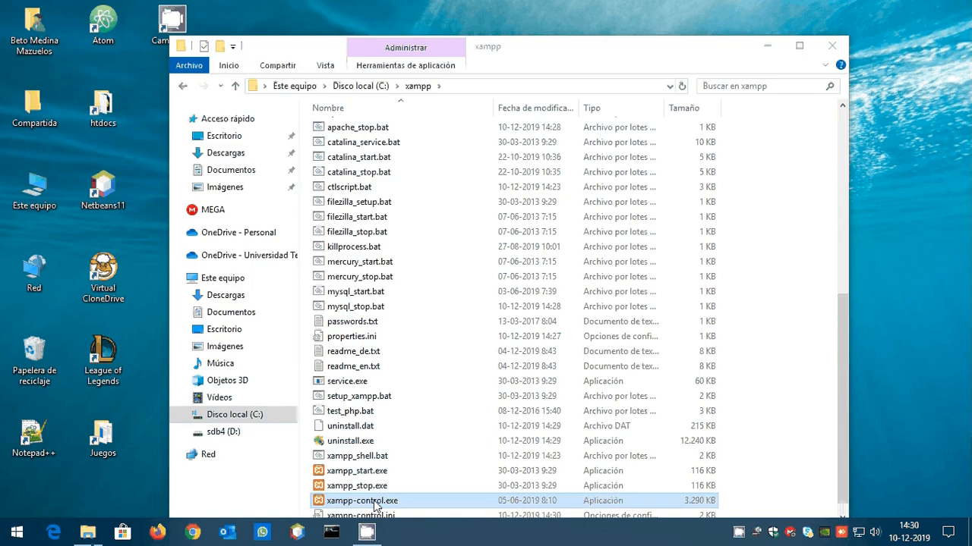
Step: Create a desktop shortcut to xampp-control.exe and close the File Explorer window
drag(360, 507, 917, 180)
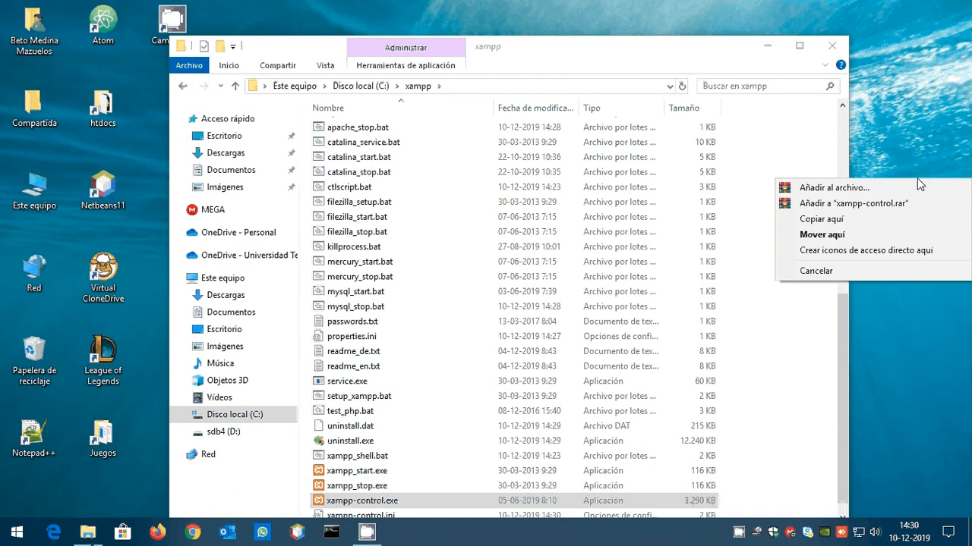
click(835, 255)
click(832, 46)
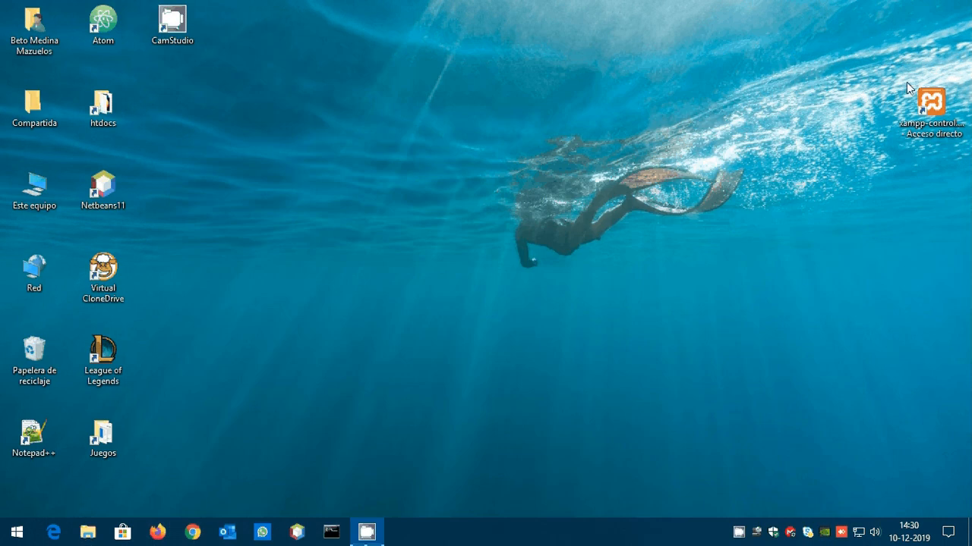
Step: Place the new shortcut below the CamStudio icon on the desktop and rename it Xamp
drag(908, 88, 198, 113)
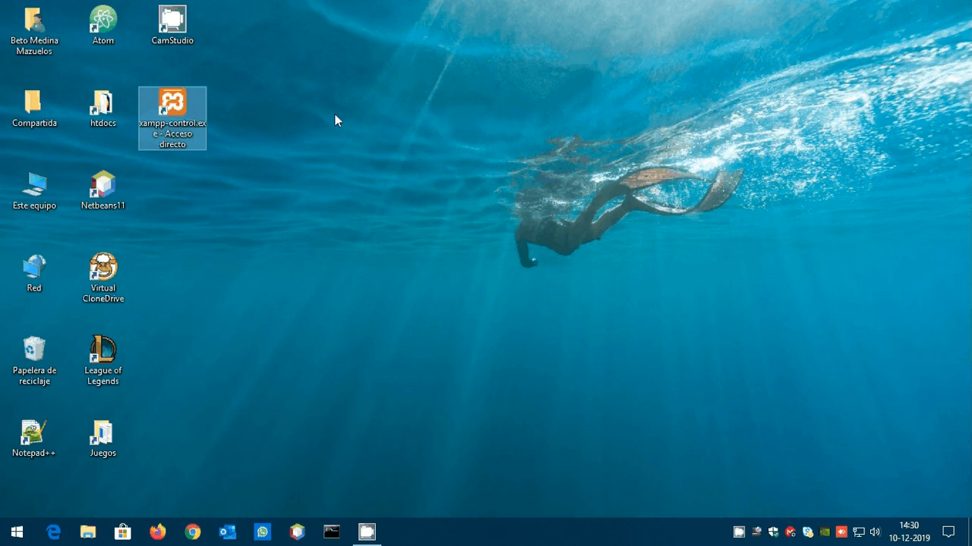
key(F2)
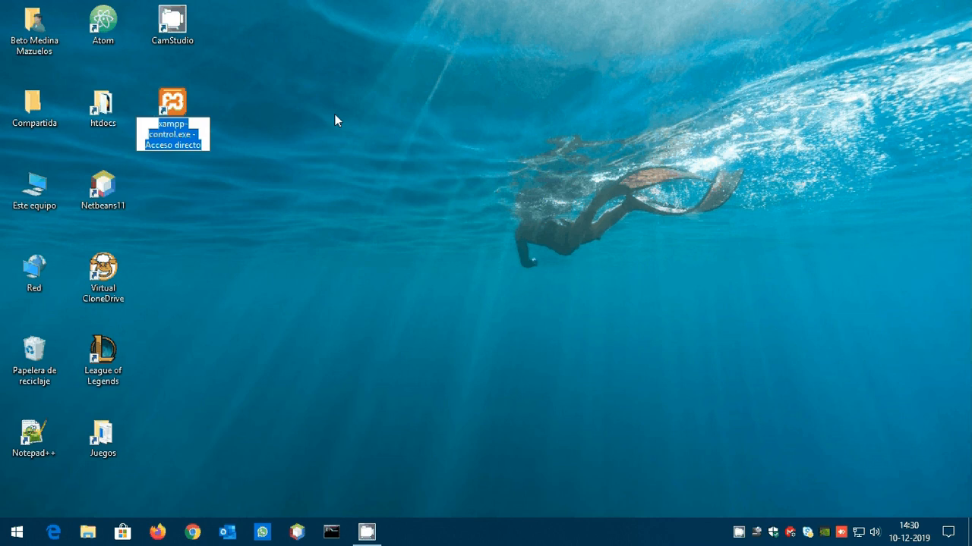
text(Xamp)
key(Return)
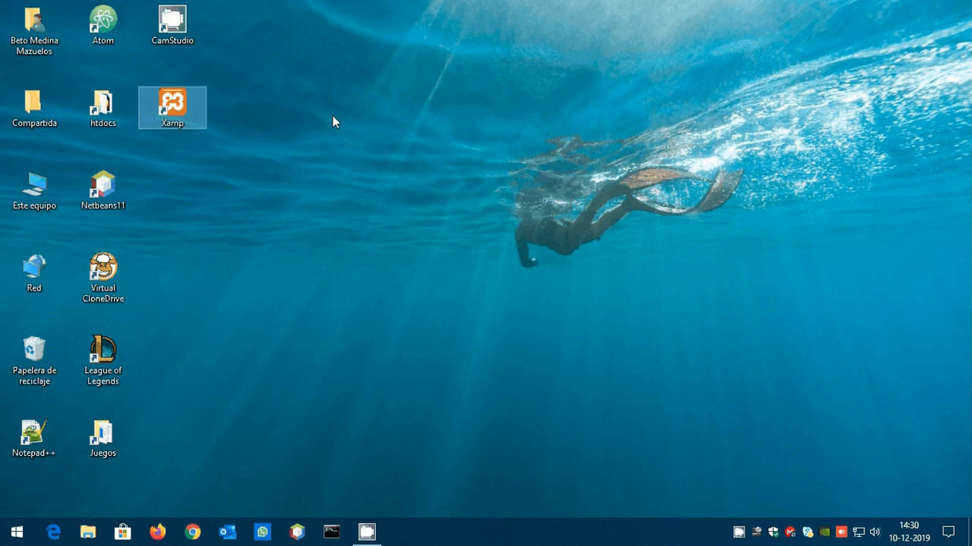
click(297, 120)
Step: Open the Control Panel from the Xamp shortcut, clear of the desktop icons, and start the Apache and MySQL modules
click(177, 110)
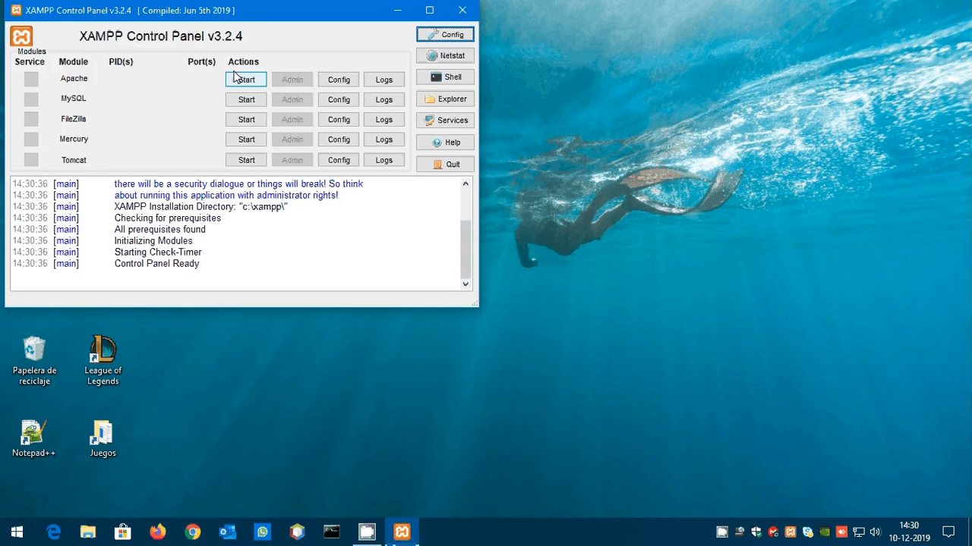
drag(287, 16, 543, 85)
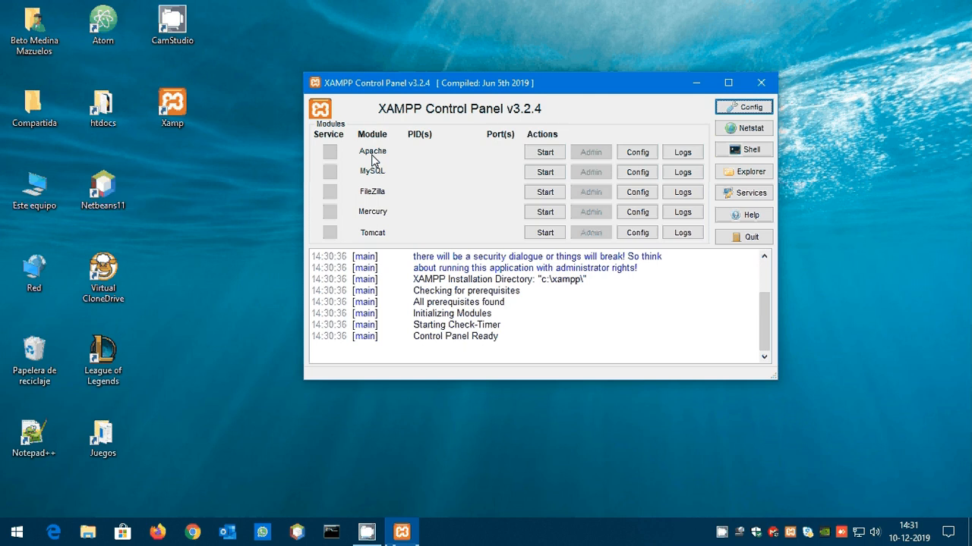
click(542, 157)
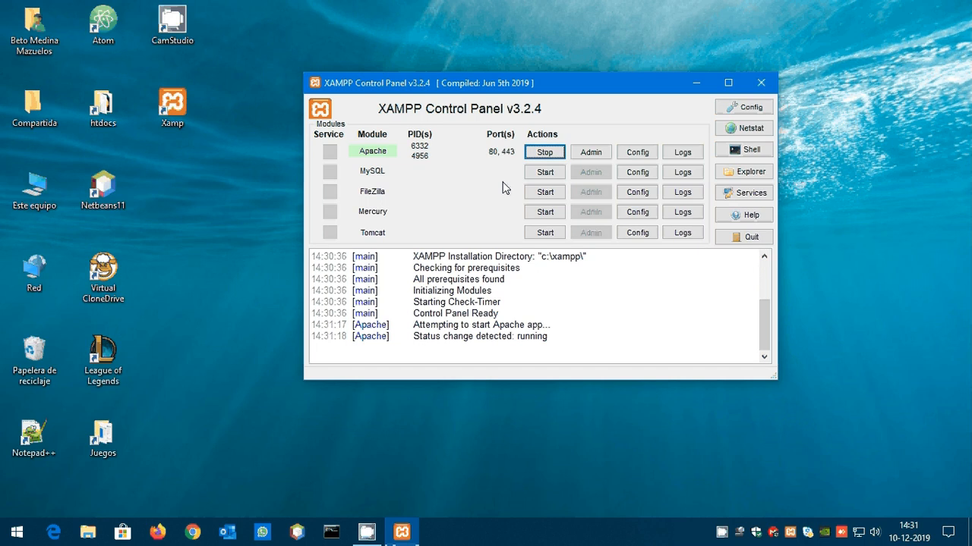
click(535, 176)
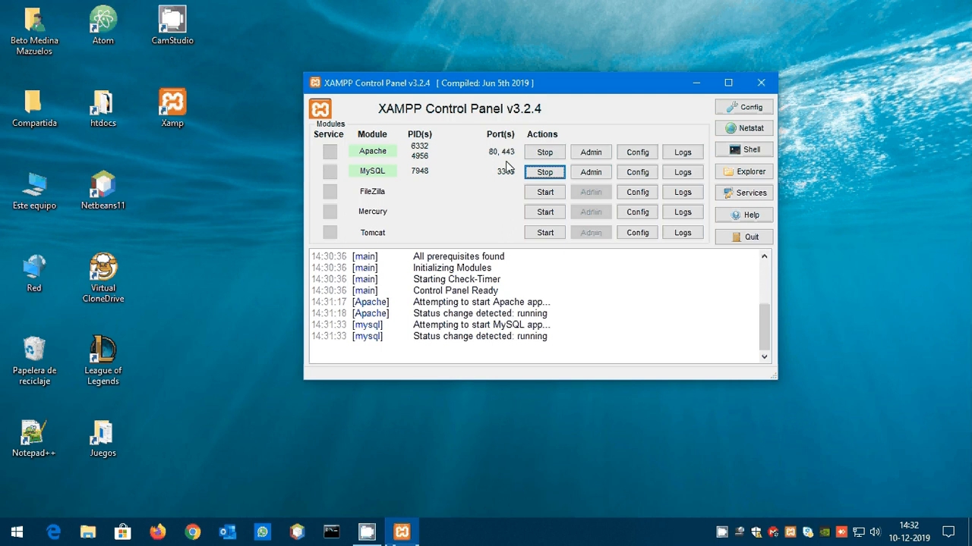
Step: Load localhost in a new Firefox tab to check the XAMPP dashboard, and return to the XAMPP Control Panel
click(158, 534)
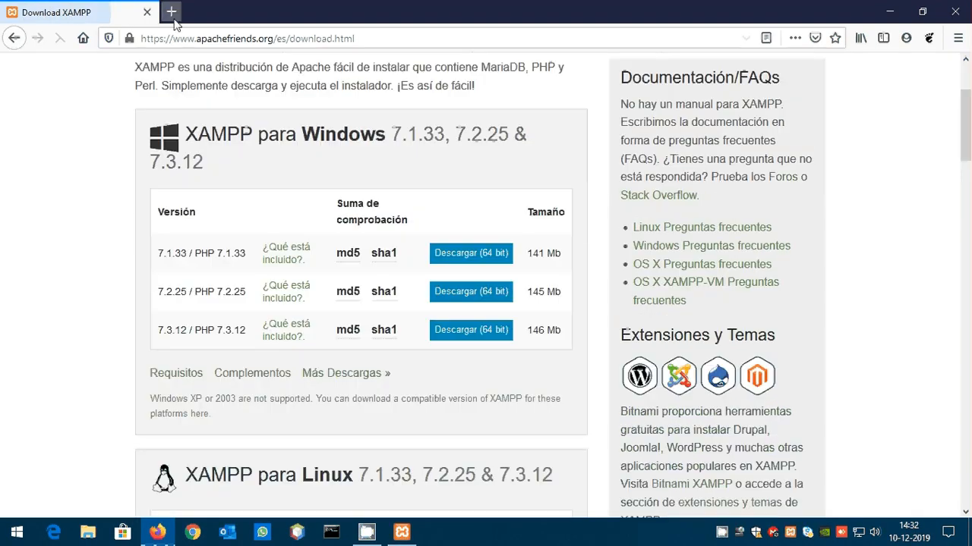
click(172, 17)
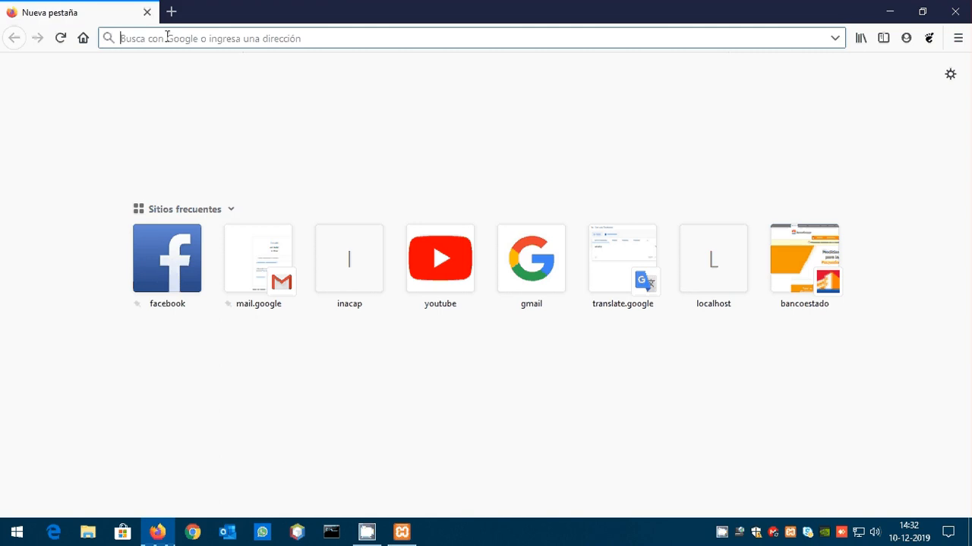
text(local)
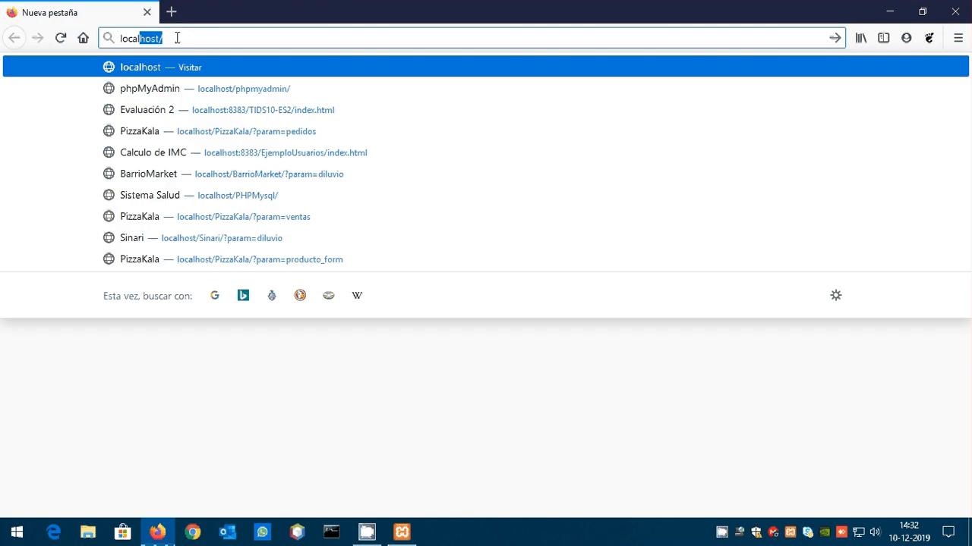
key(Return)
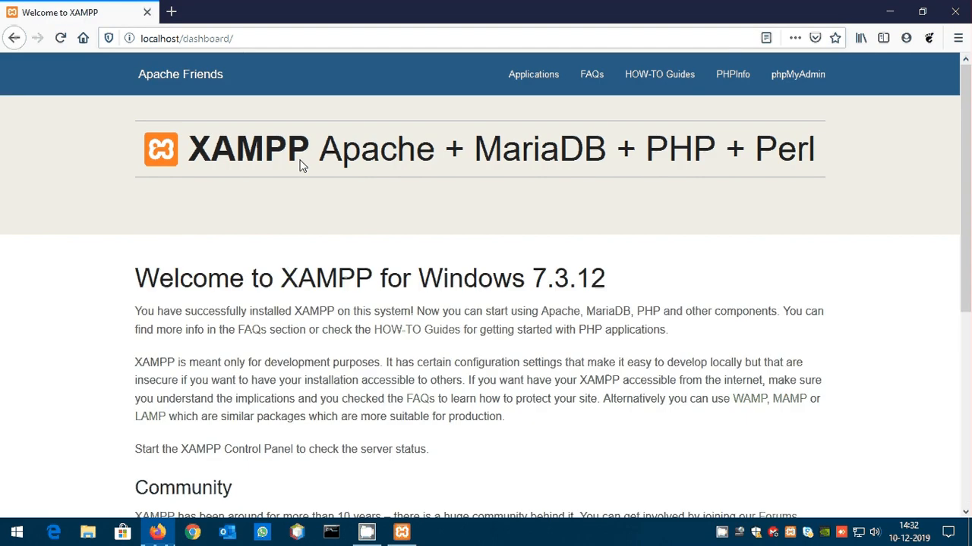
drag(189, 41, 276, 38)
click(278, 38)
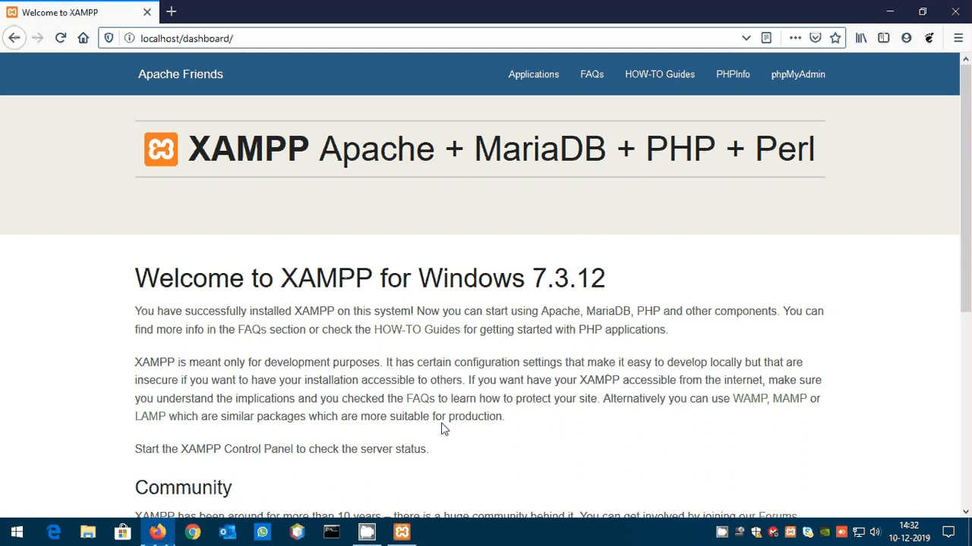
click(403, 534)
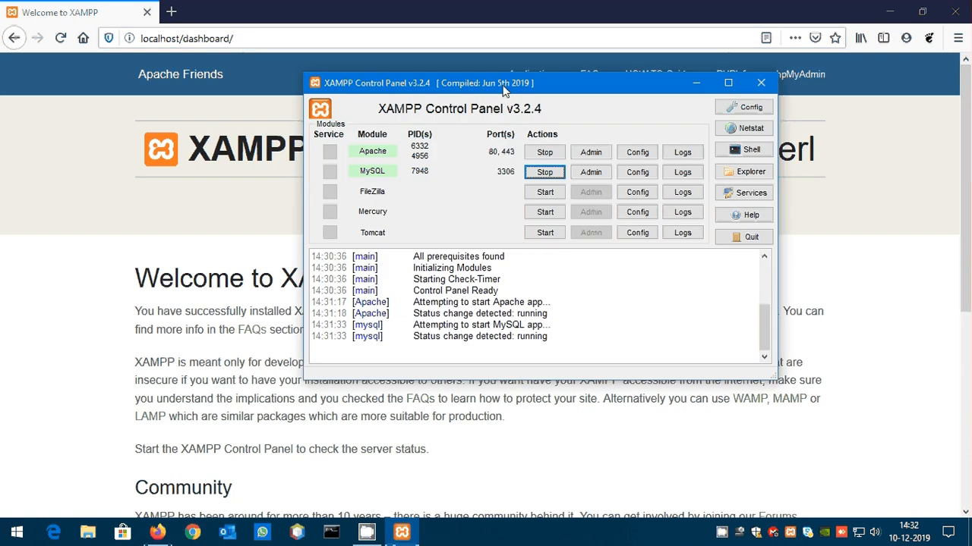
Step: Move the XAMPP Control Panel window aside and load localhost/phpmyadmin in the Firefox tab
drag(502, 85, 652, 145)
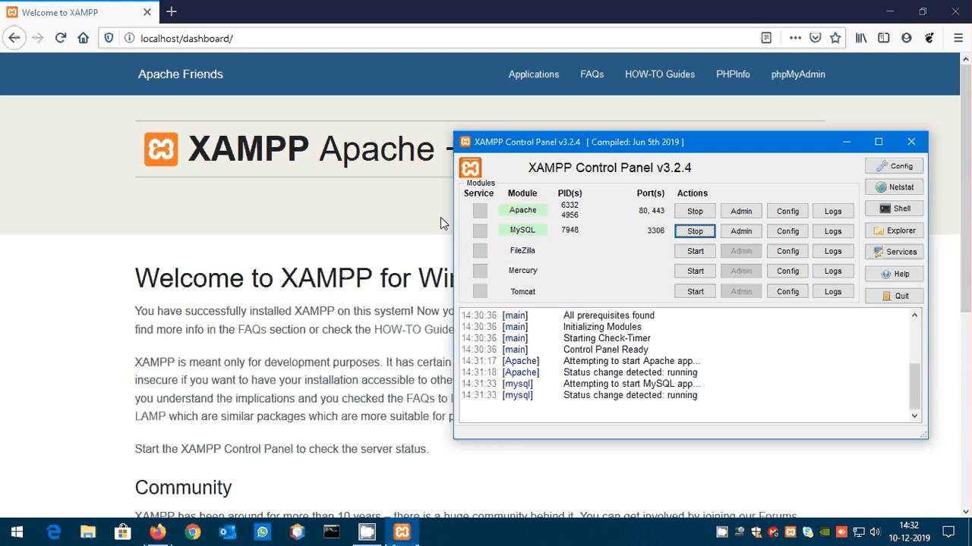
click(189, 39)
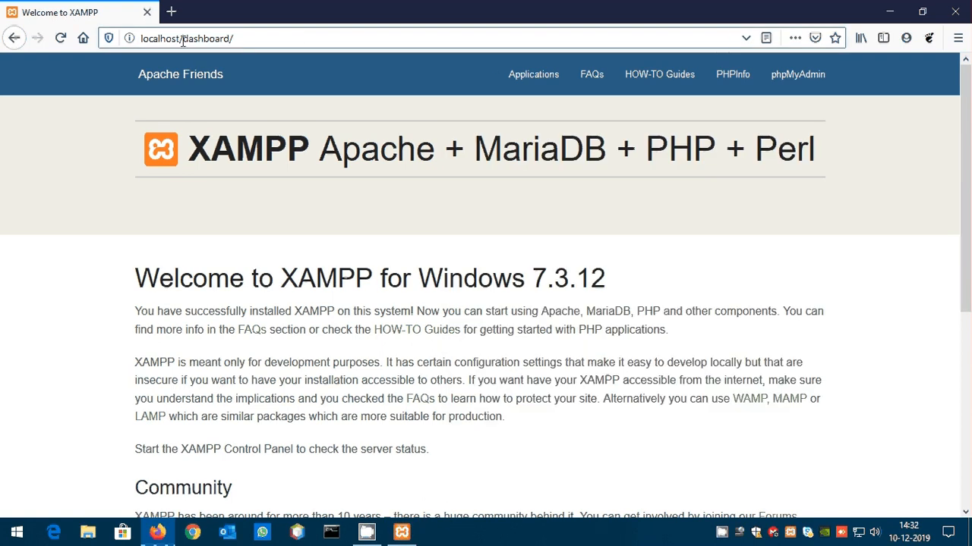
drag(184, 40, 310, 35)
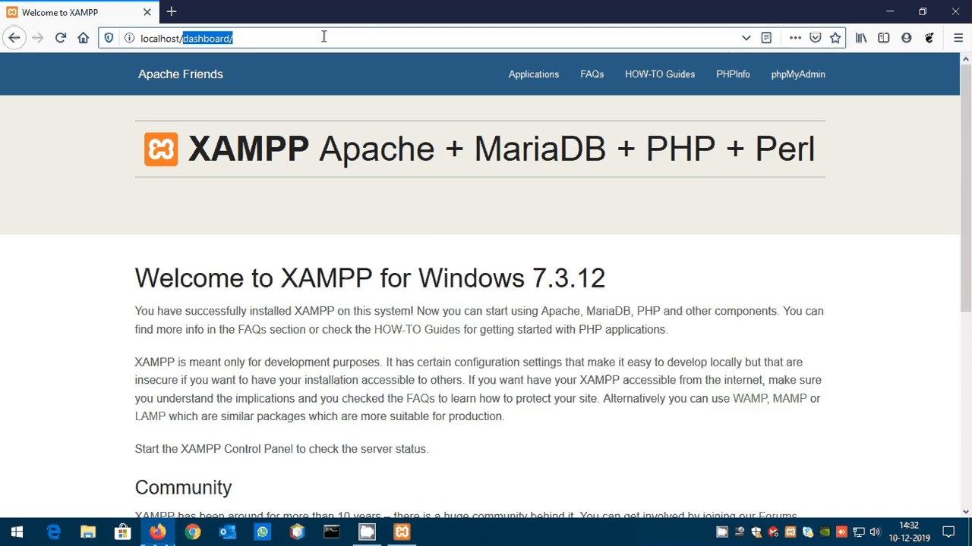
text(phpmyadmin)
key(Return)
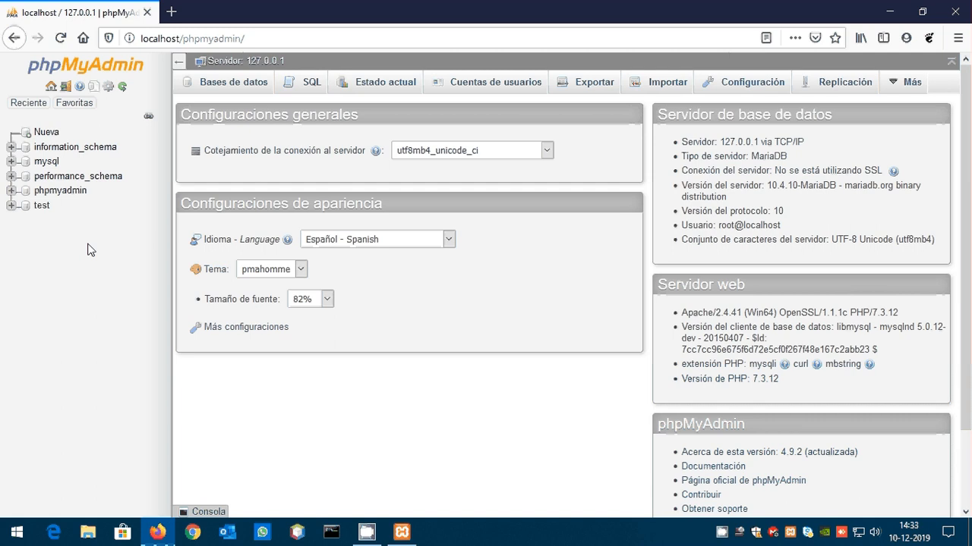
Step: Create a new database named salud with the utf8mb4_general_ci collation
click(45, 133)
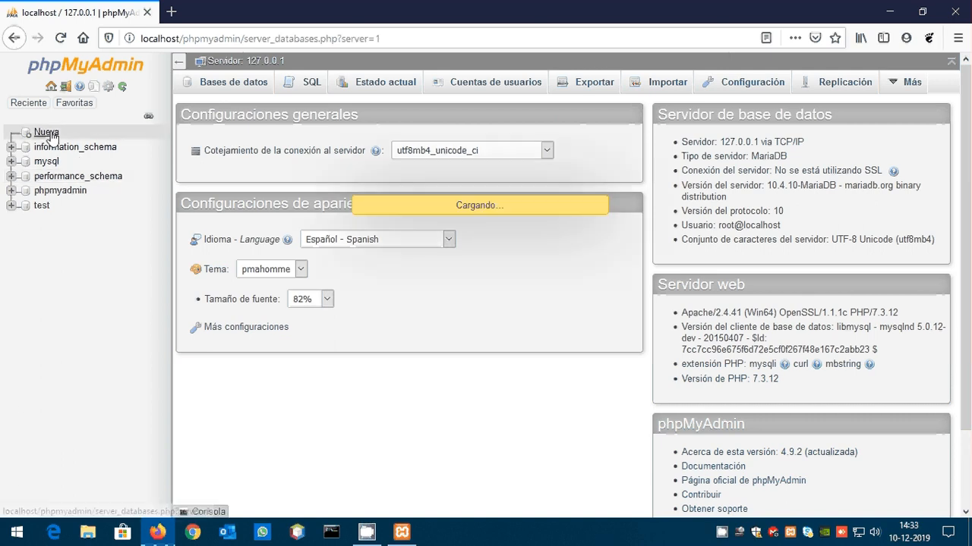
click(230, 191)
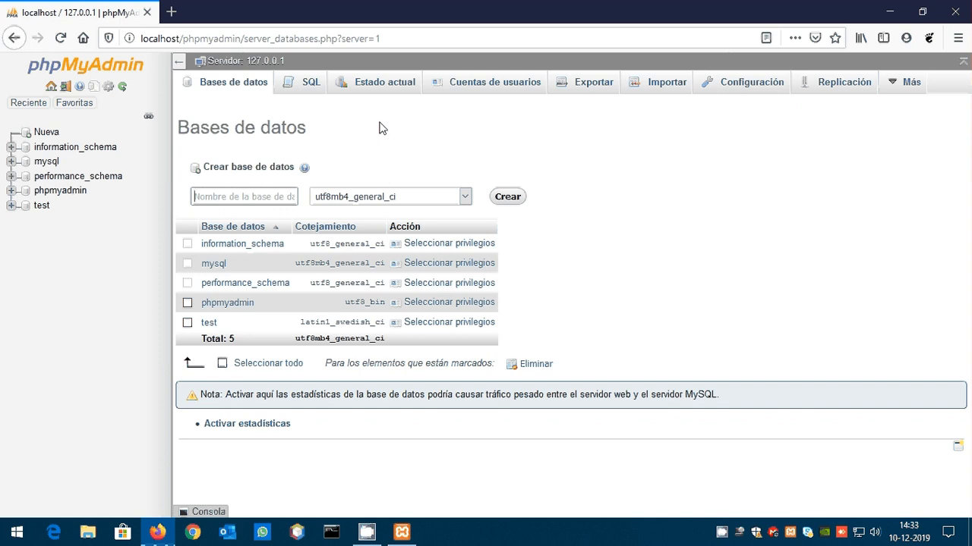
click(252, 186)
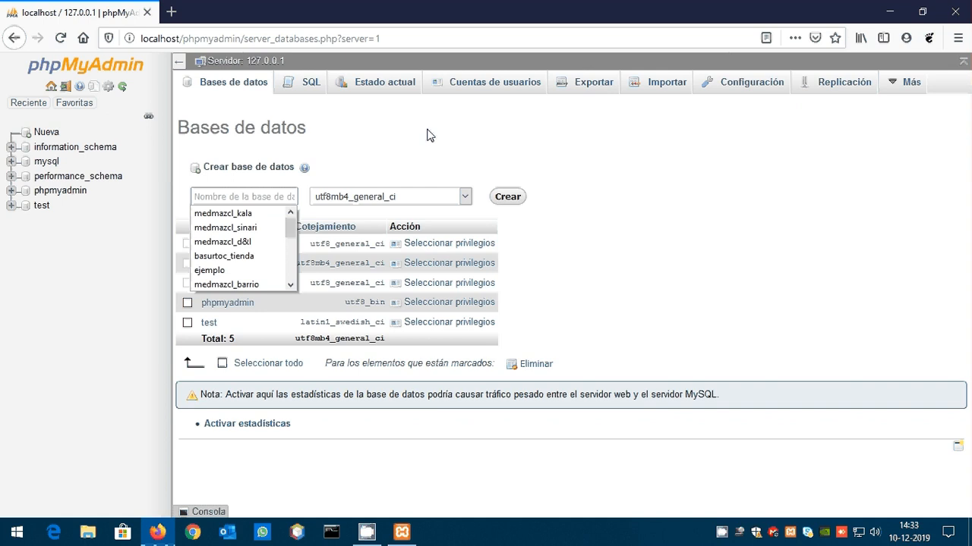
text(salud)
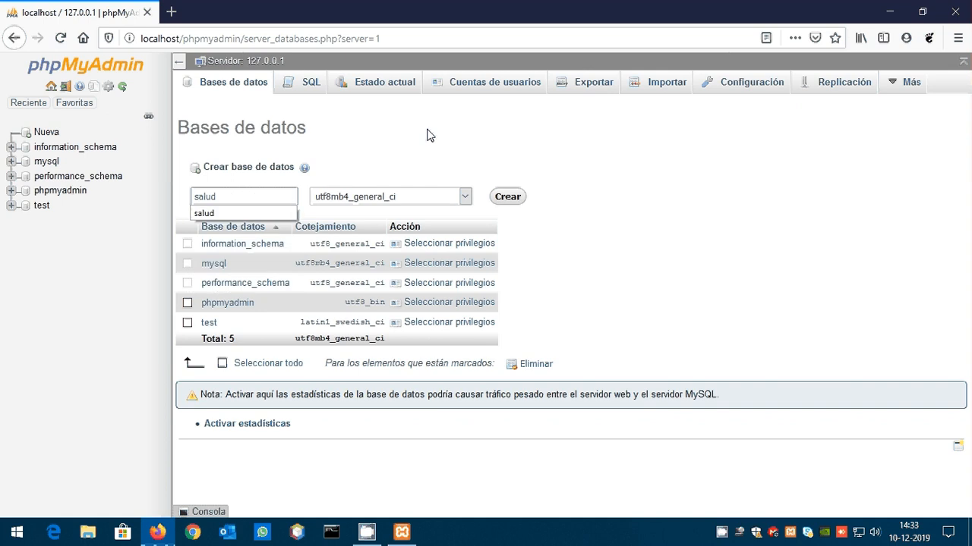
click(429, 135)
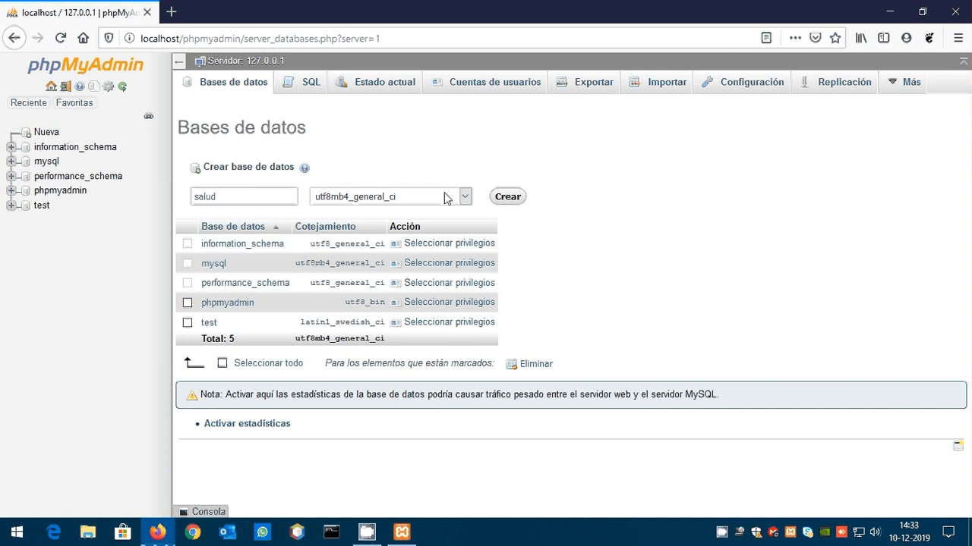
click(498, 196)
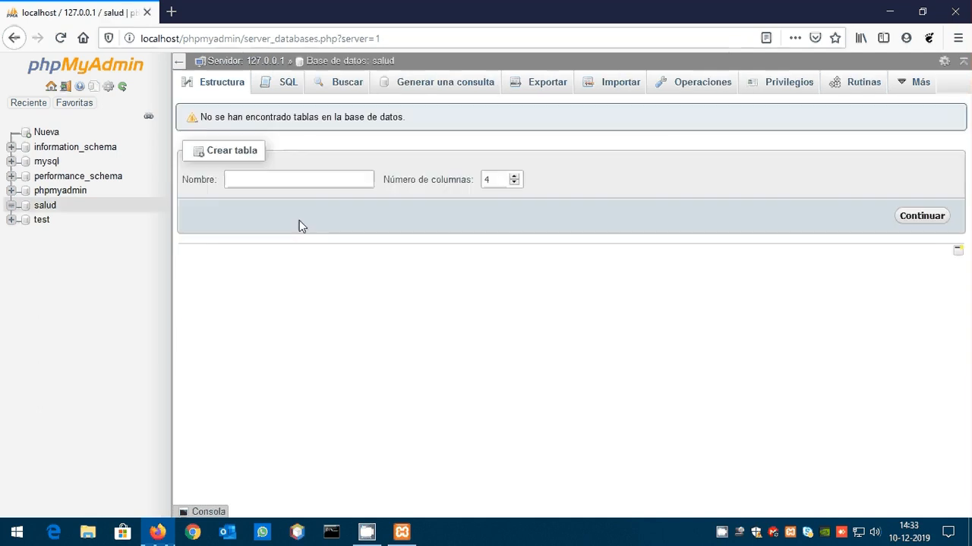
click(46, 207)
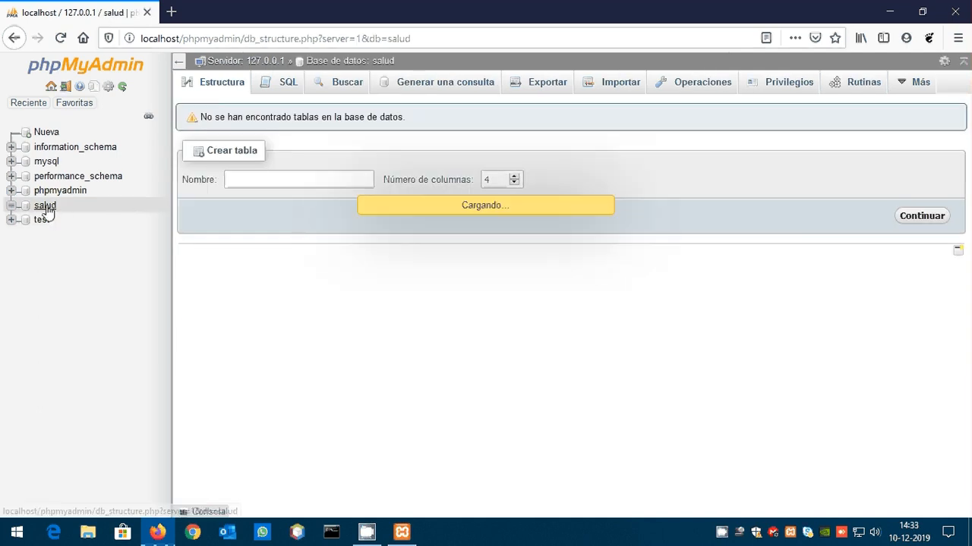
click(316, 178)
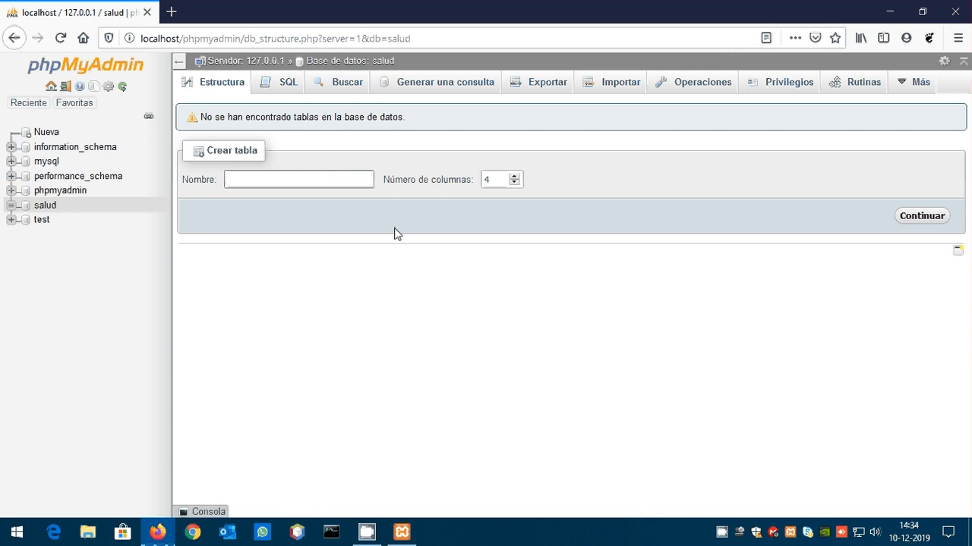
text(usuario)
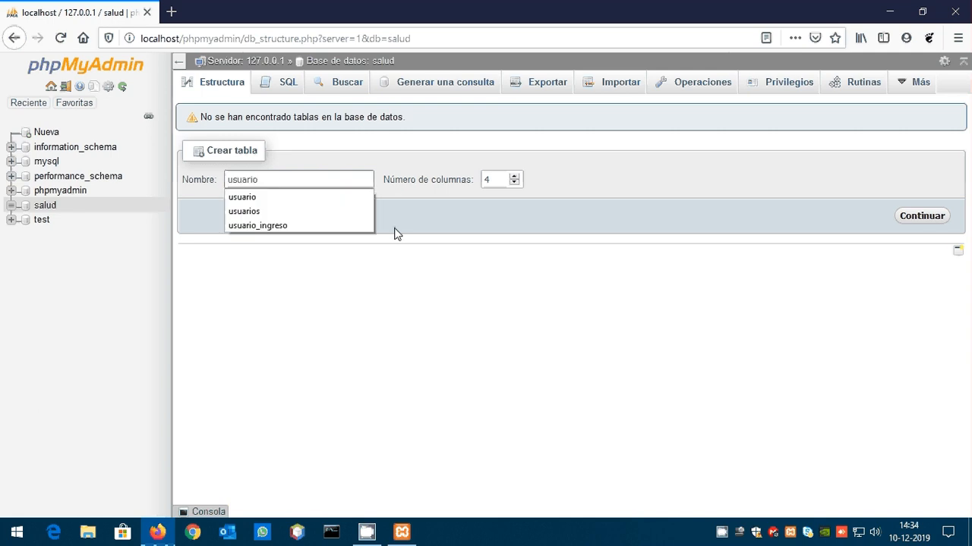
click(394, 233)
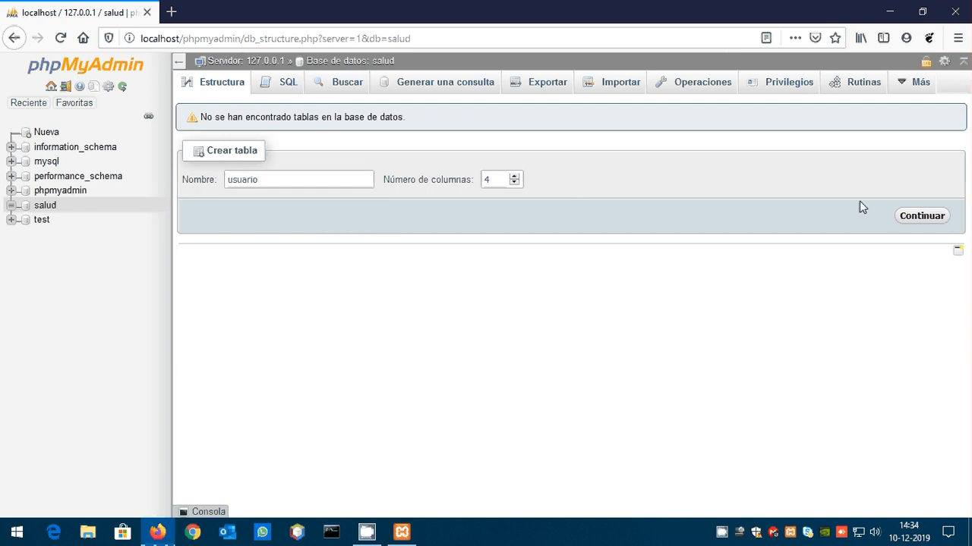
click(911, 219)
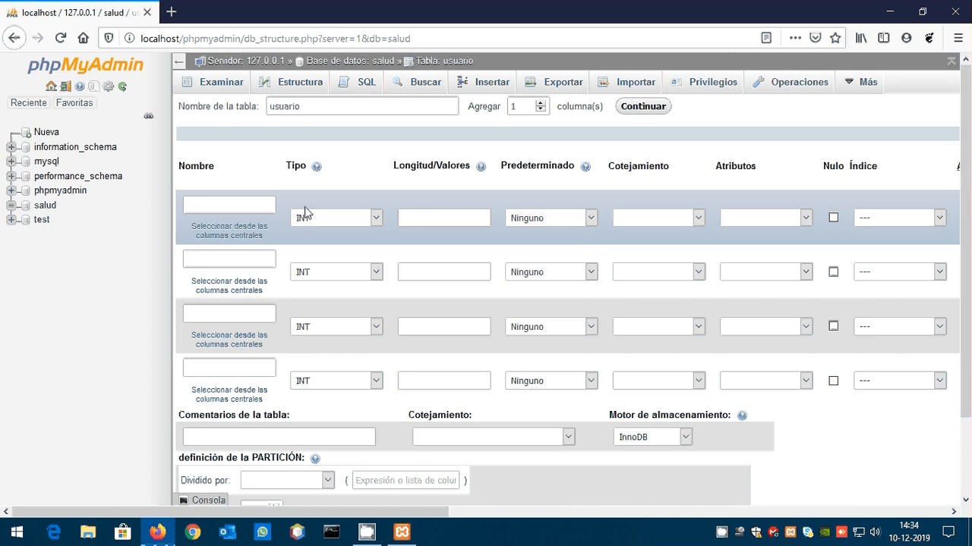
click(262, 203)
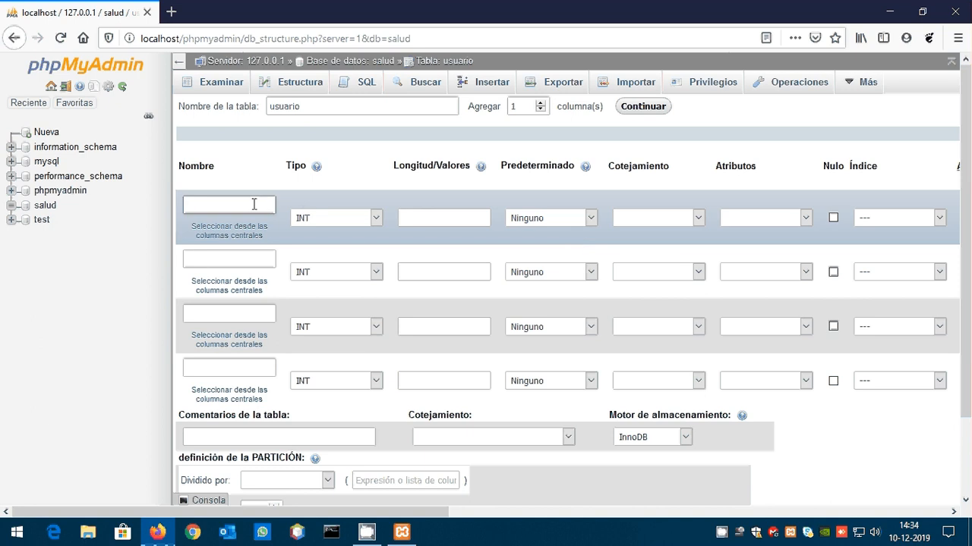
text(rut)
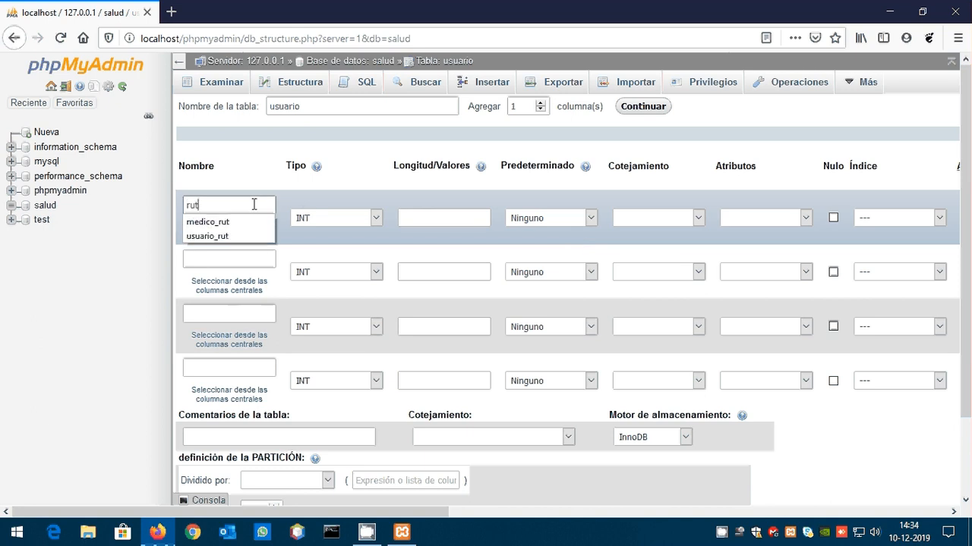
click(810, 177)
click(897, 217)
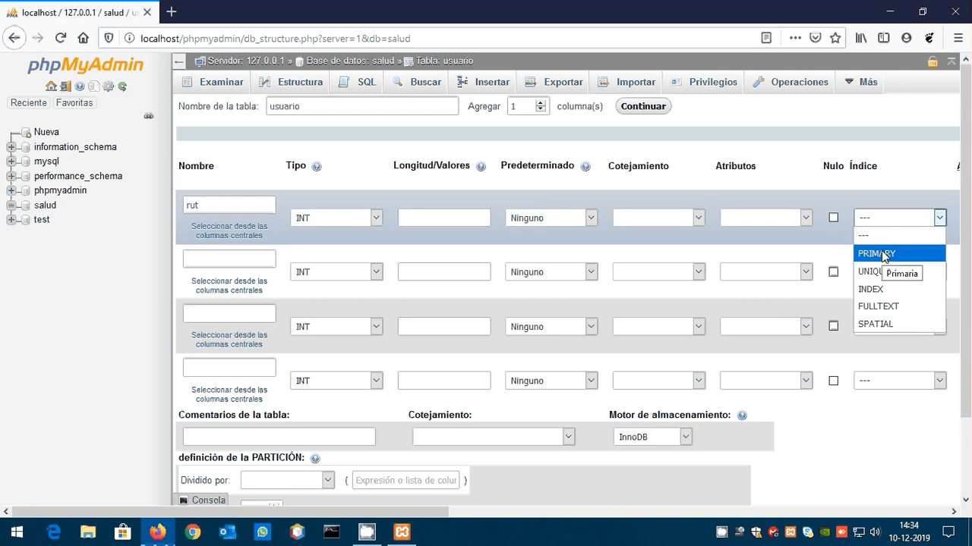
click(882, 253)
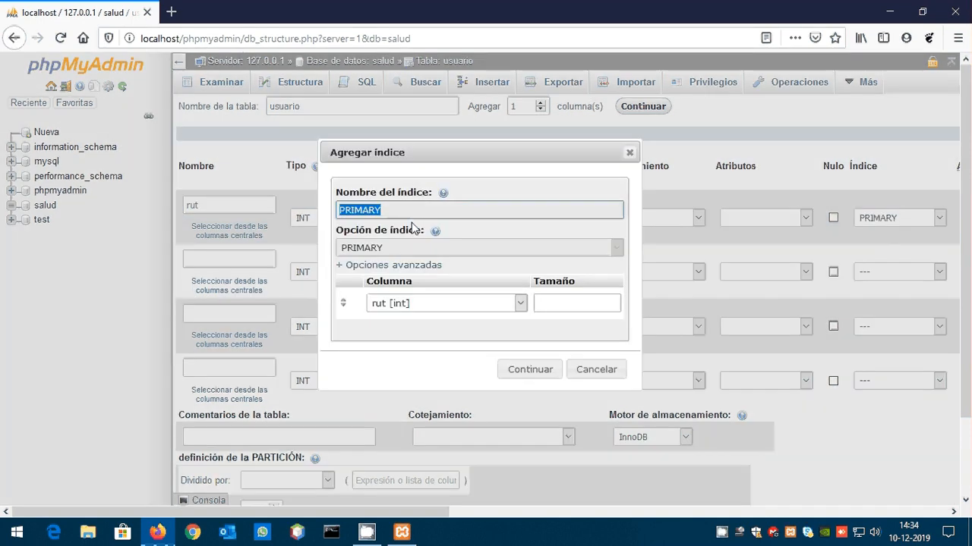
drag(593, 372, 536, 359)
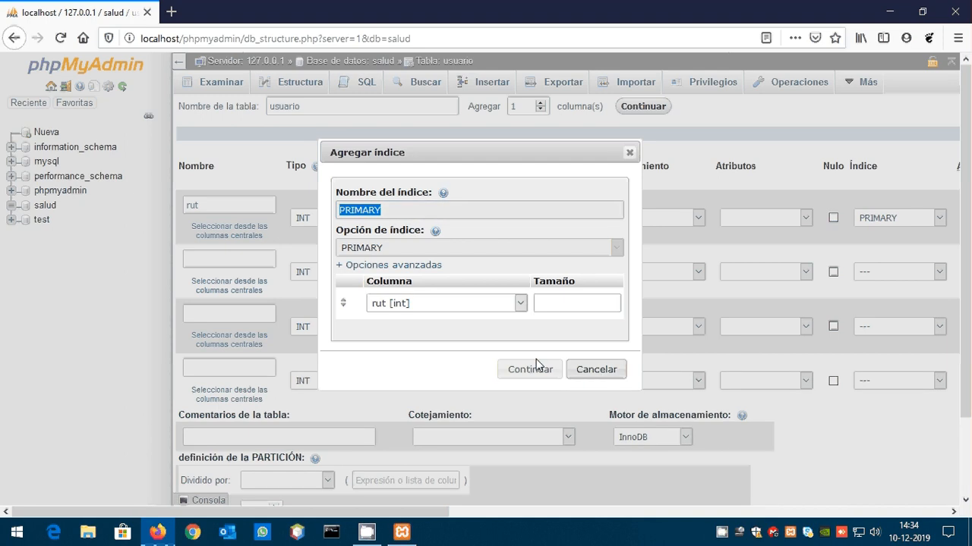
click(589, 369)
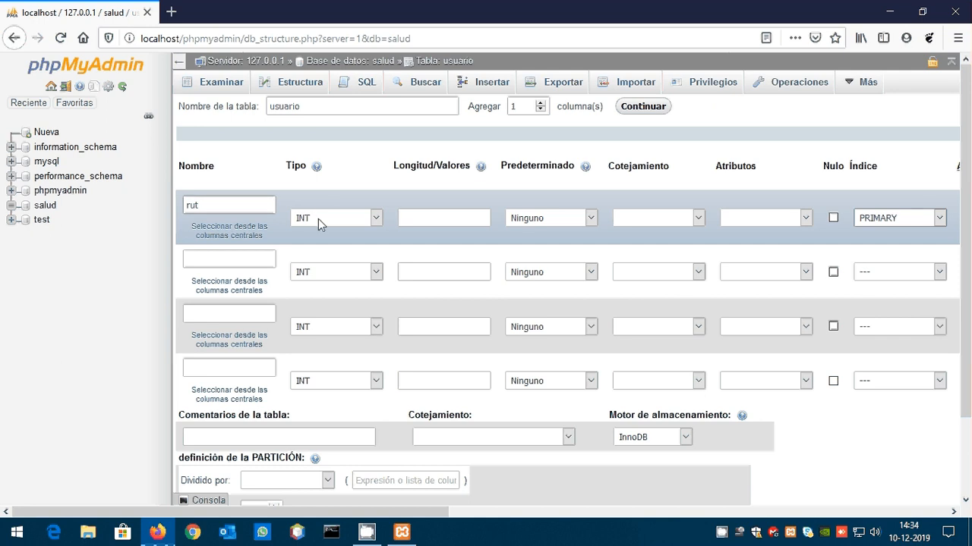
click(340, 221)
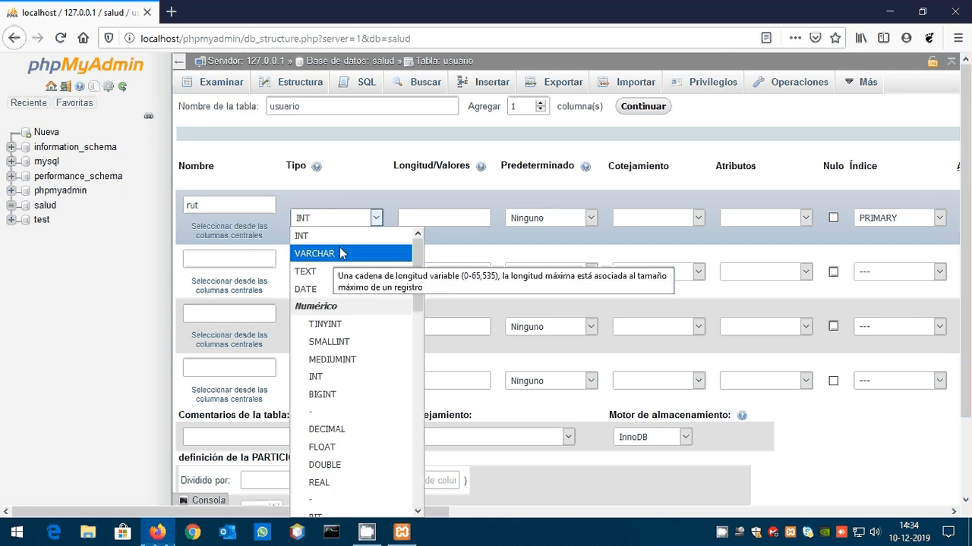
click(340, 148)
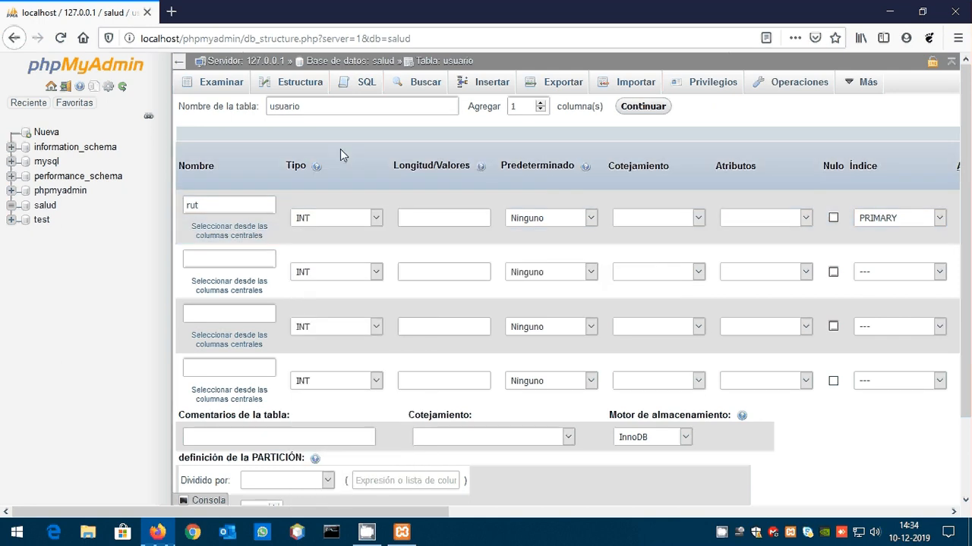
click(365, 66)
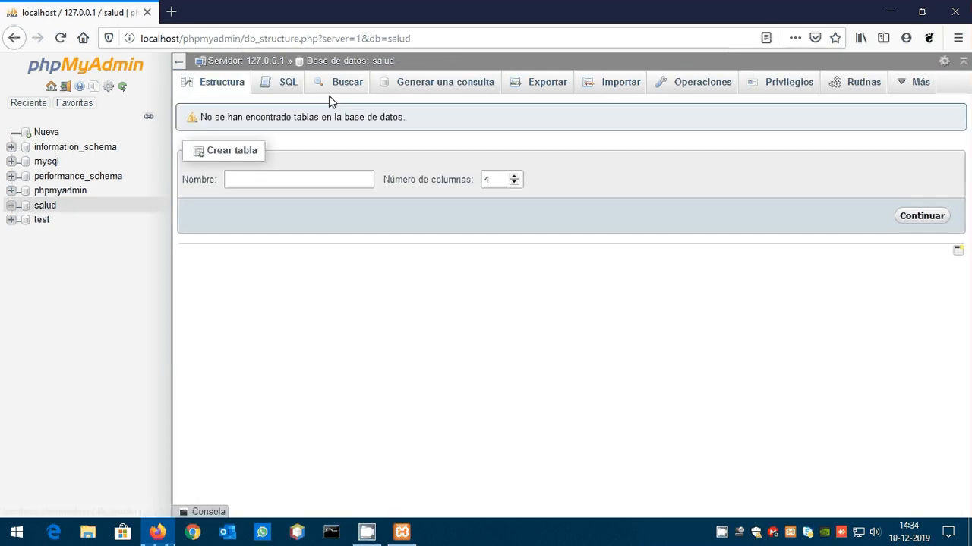
Step: Start a new table named usuario with 4 columns in the salud database
click(271, 176)
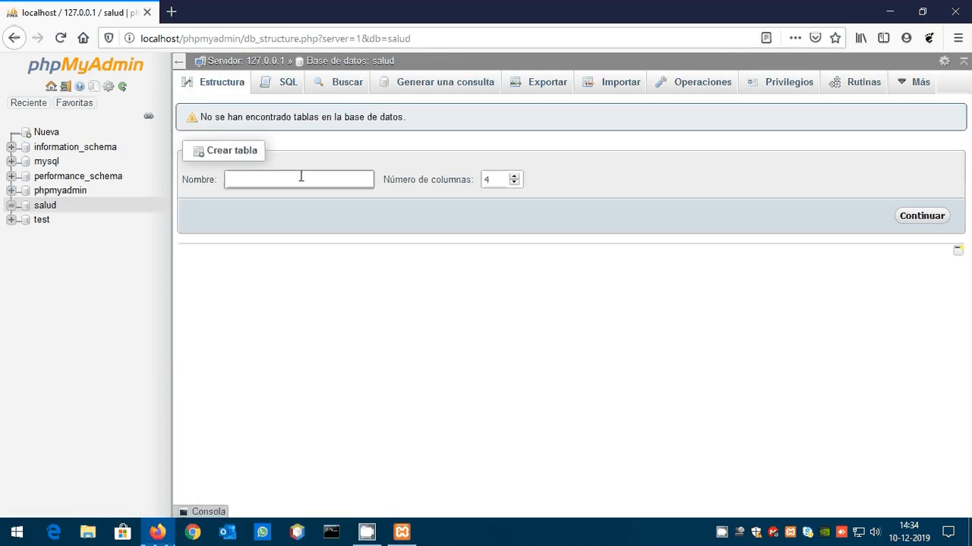
text(usuario)
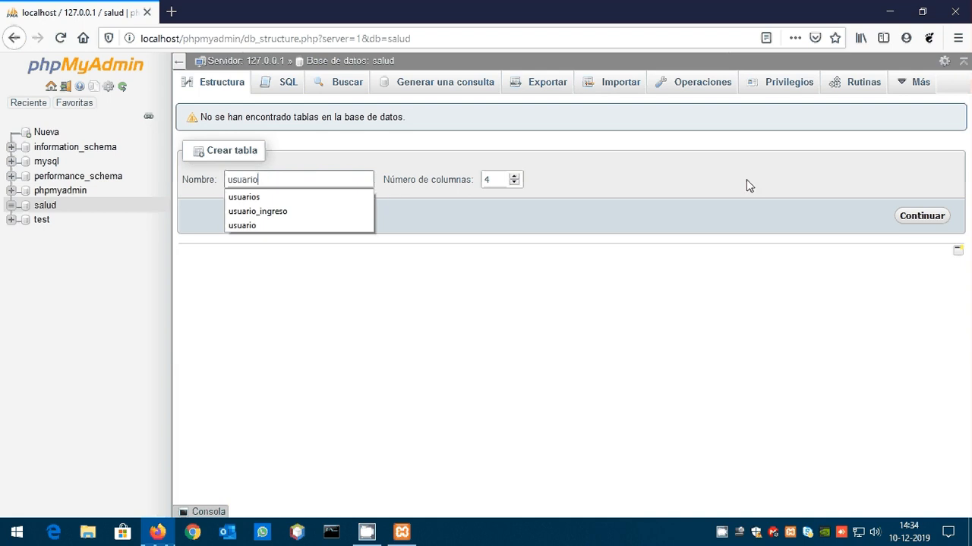
click(913, 218)
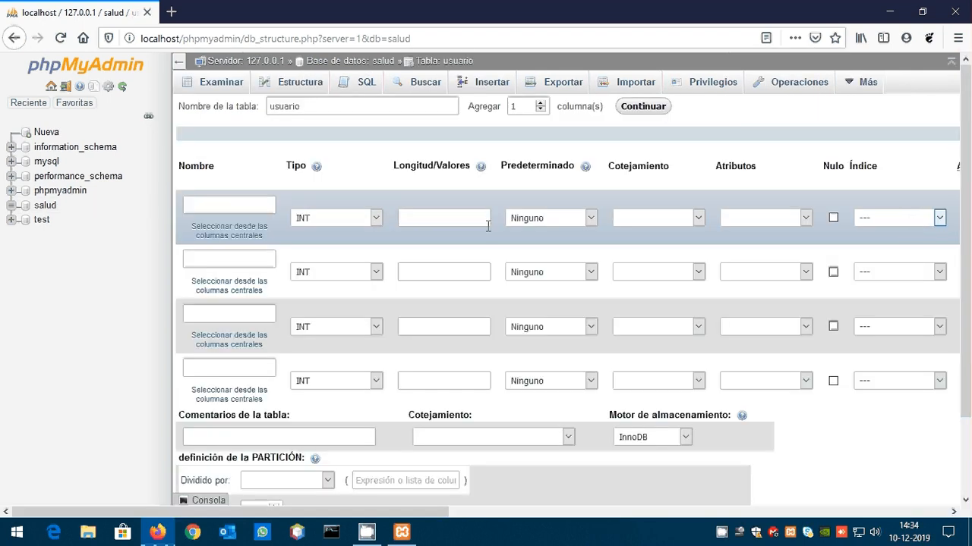
Step: Define the first column of usuario as rut, type VARCHAR, with length 10
click(239, 207)
text(rut)
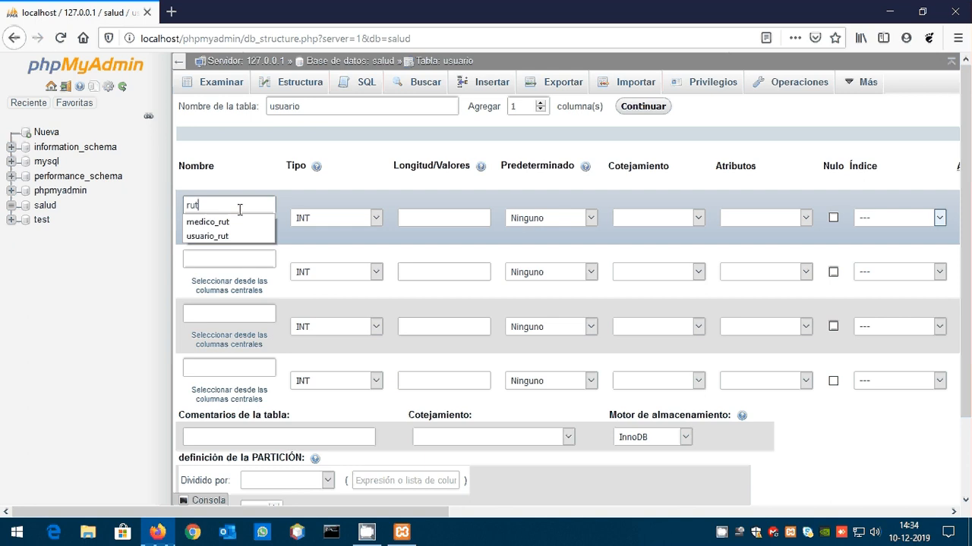
key(Tab)
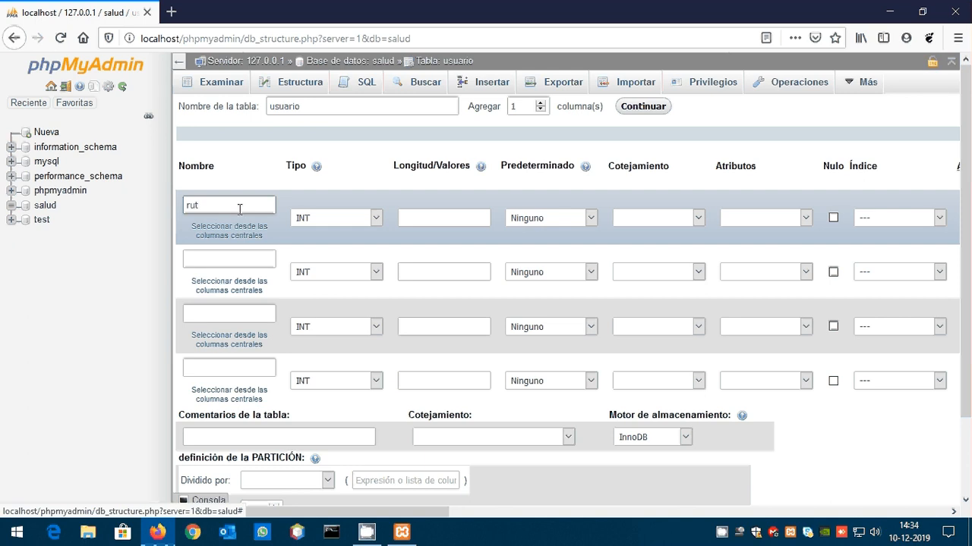
click(327, 218)
click(314, 254)
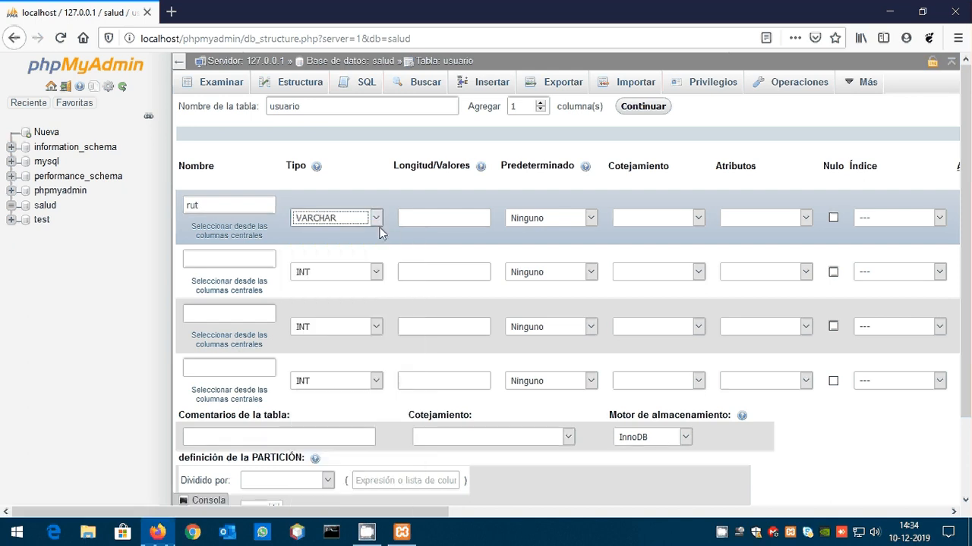
click(438, 217)
text(10)
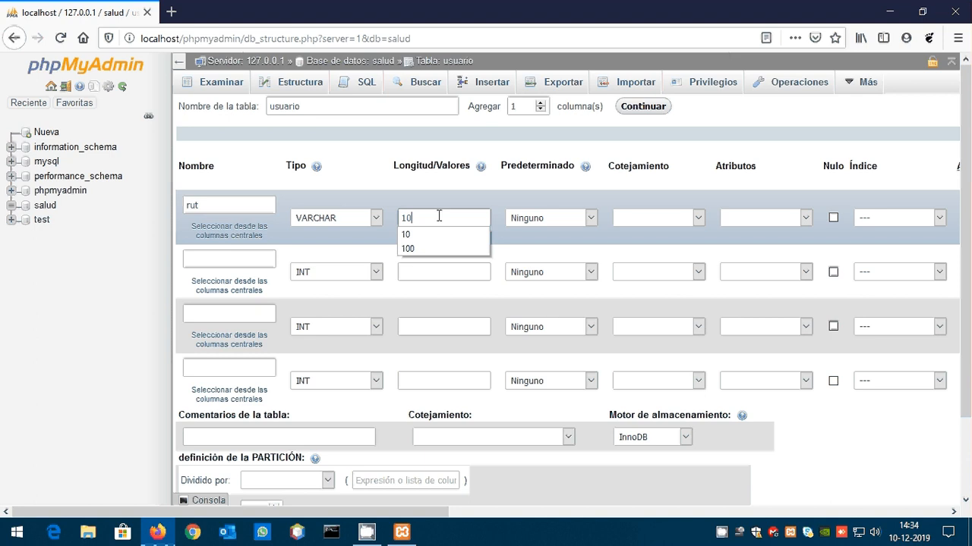
click(536, 199)
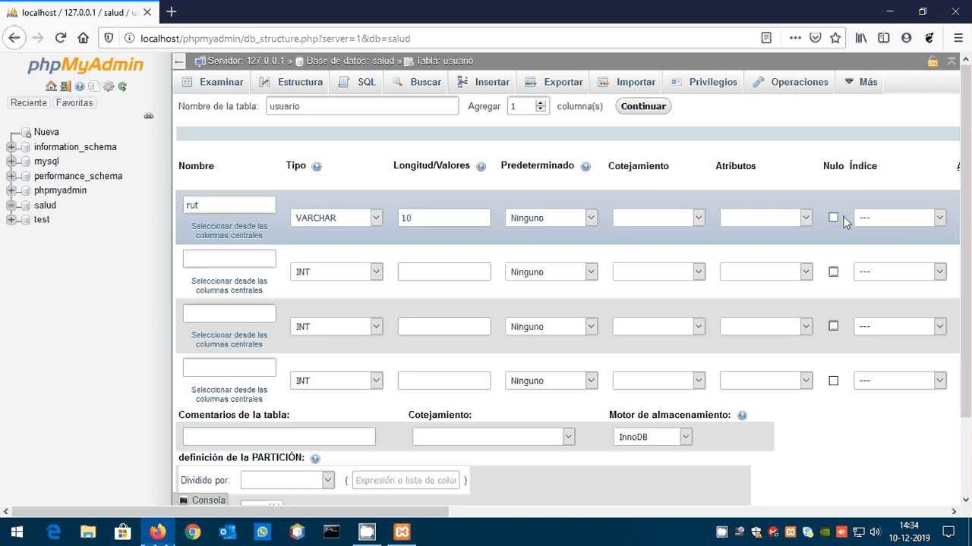
Step: Add a PRIMARY index on the rut column, leaving the index size empty
click(893, 220)
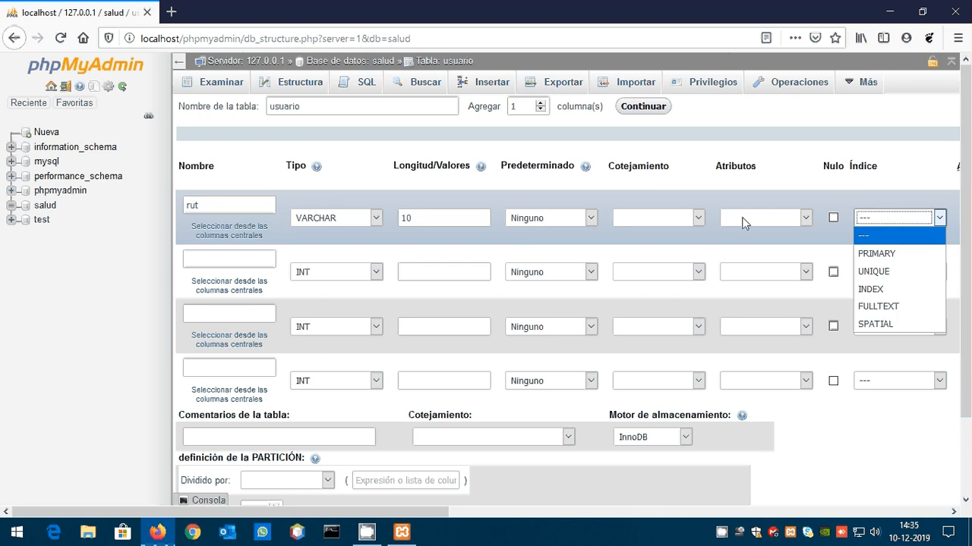
click(901, 258)
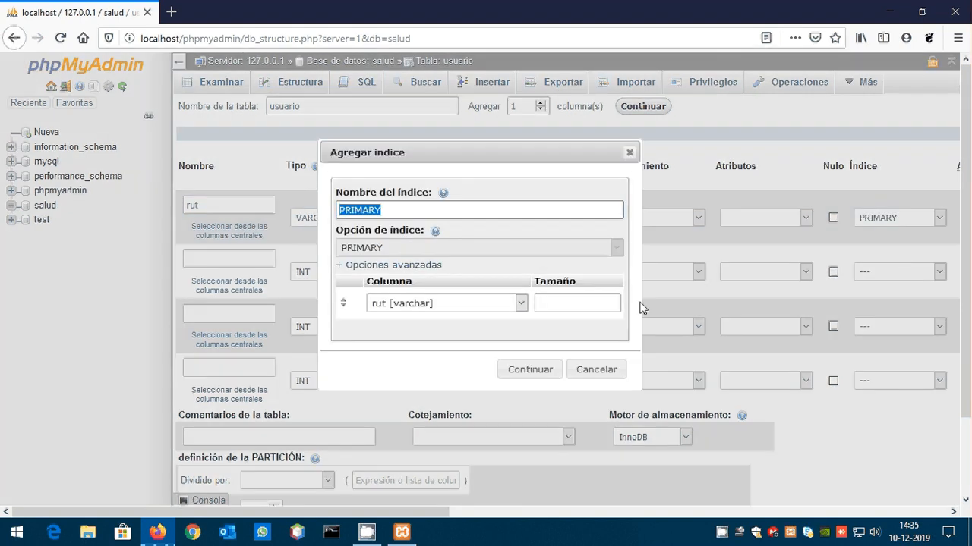
click(537, 372)
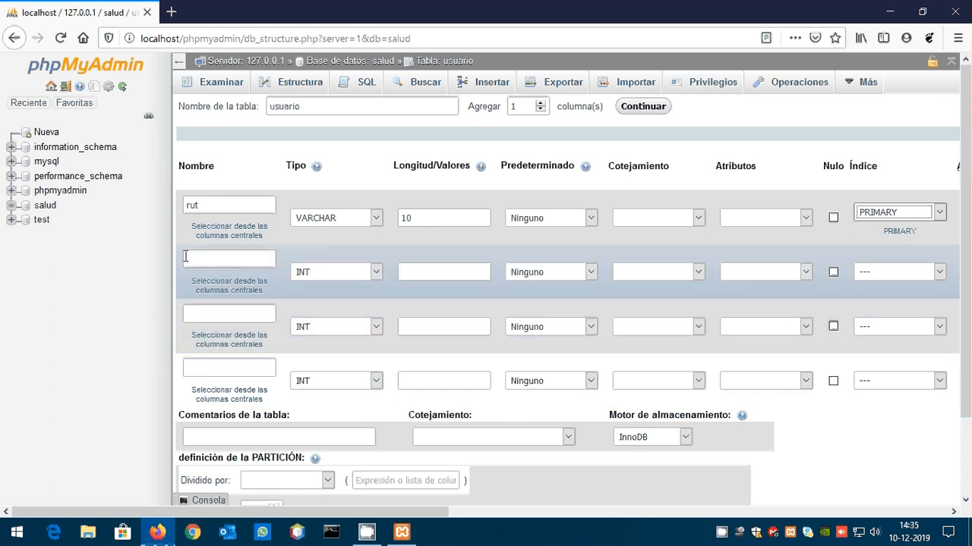
Step: Define the second column of usuario as nombre, type VARCHAR, with length 60
click(209, 260)
text(nombre)
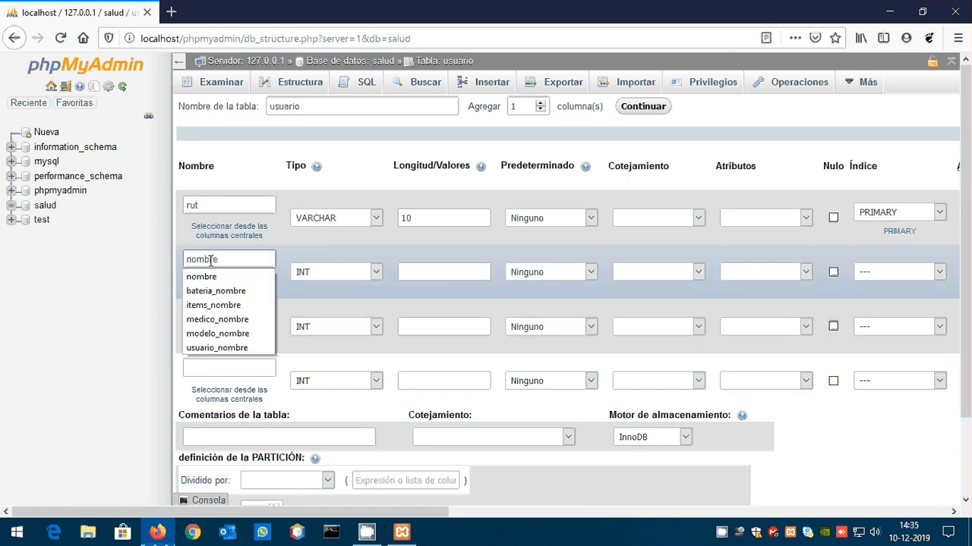
key(Tab)
key(v)
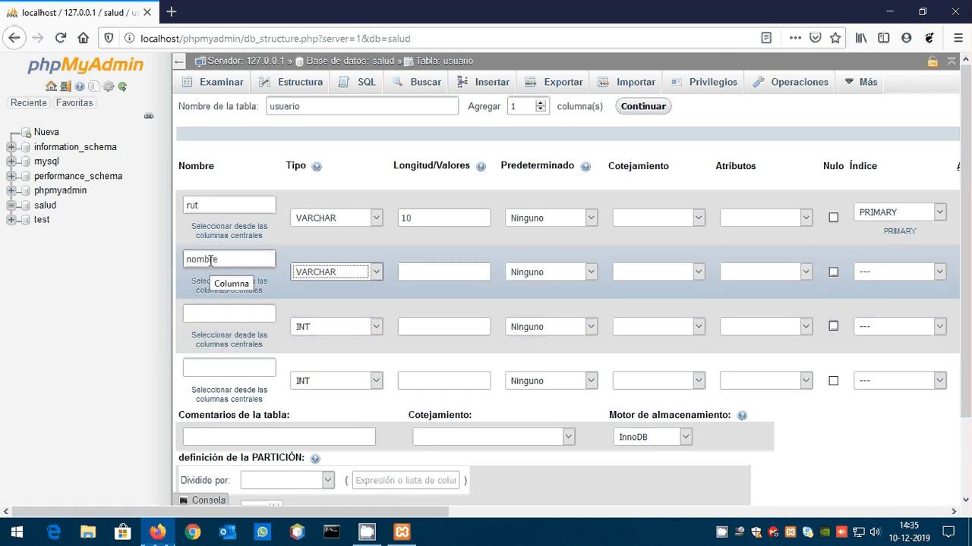
click(457, 274)
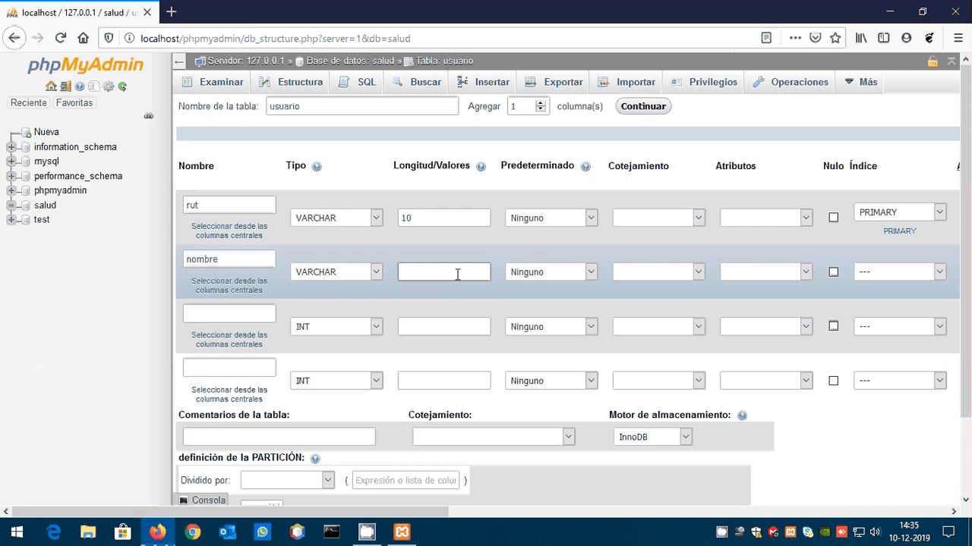
text(60)
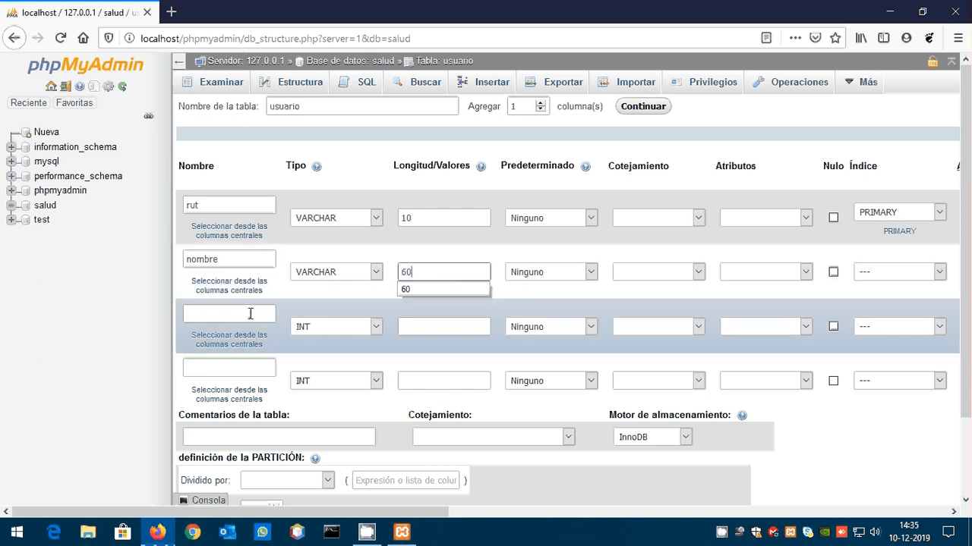
Step: Define the third column of usuario as apellido, type VARCHAR, with length 60
click(243, 315)
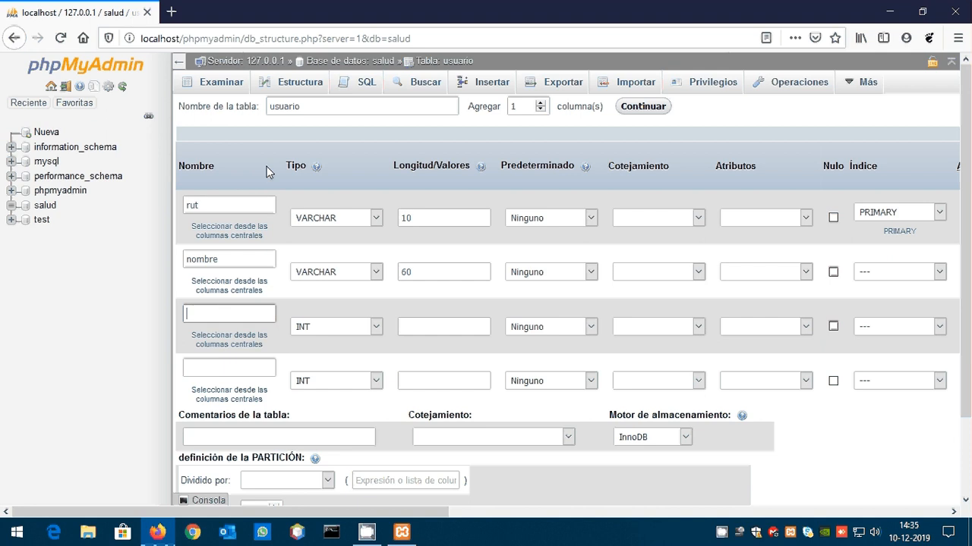
text(apelli)
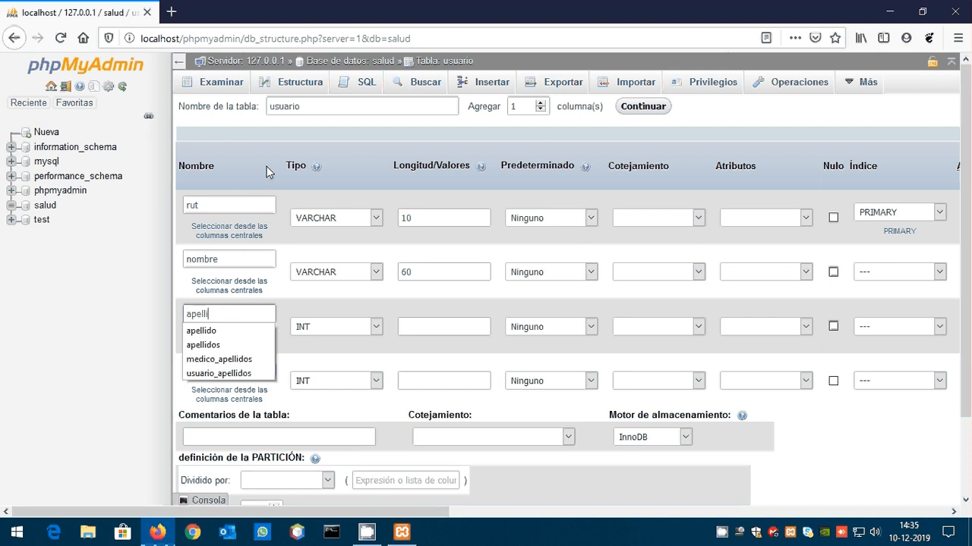
text(do)
key(Escape)
key(Tab)
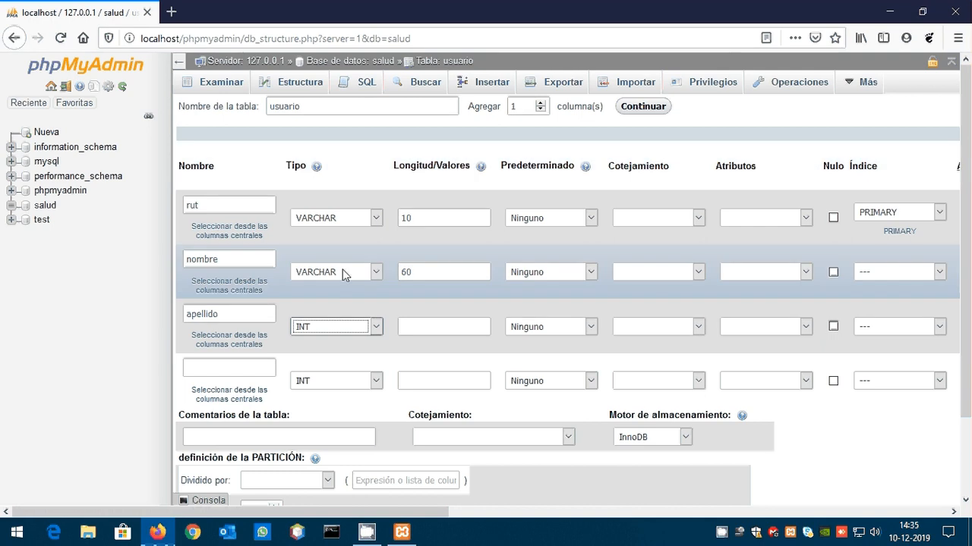
key(v)
key(Tab)
text(60)
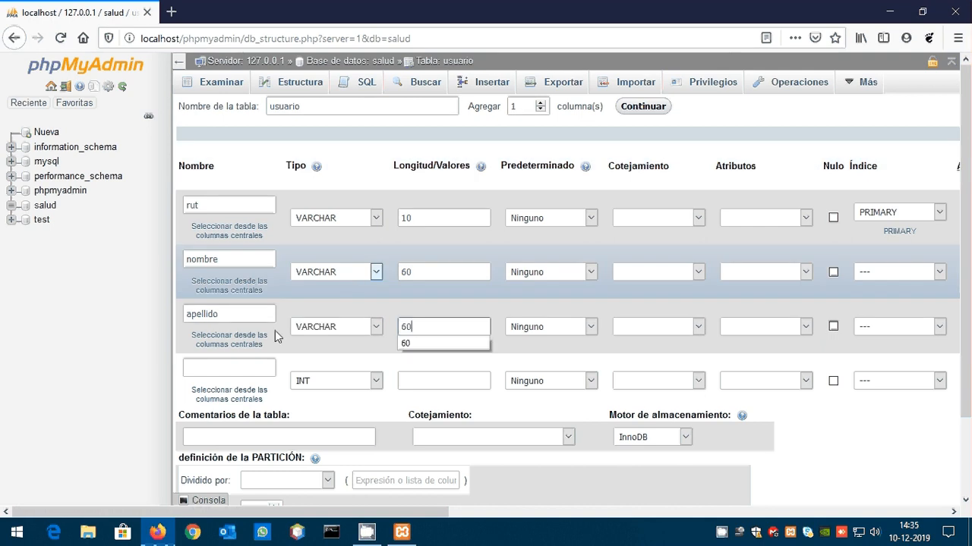
Step: Define the fourth column of usuario as fnac with type DATE
click(228, 367)
text(fnaco)
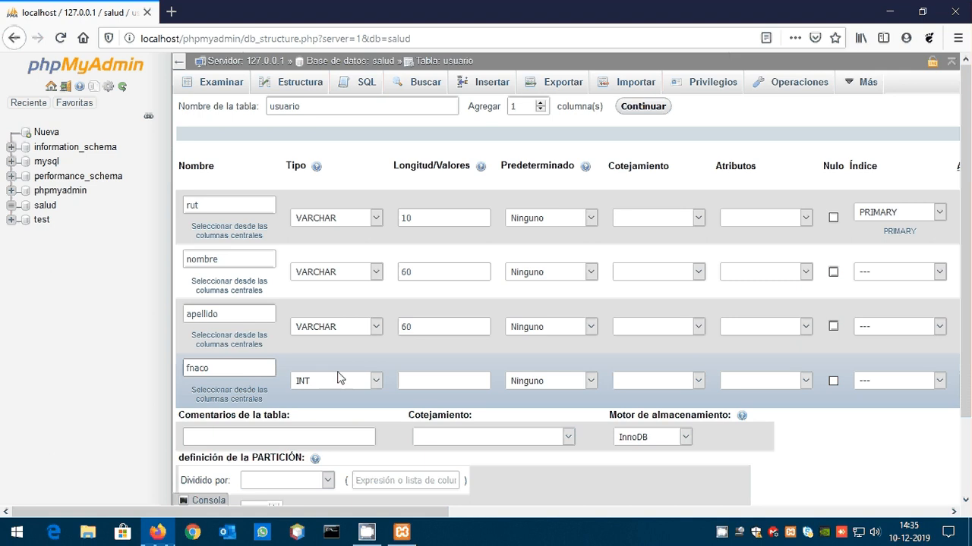
scroll(367, 366, down, 2)
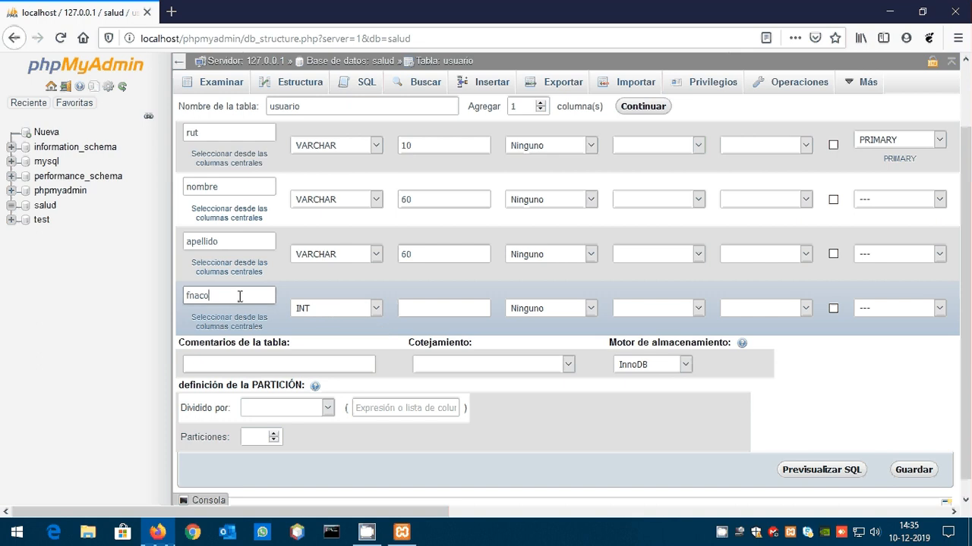
key(BackSpace)
click(346, 310)
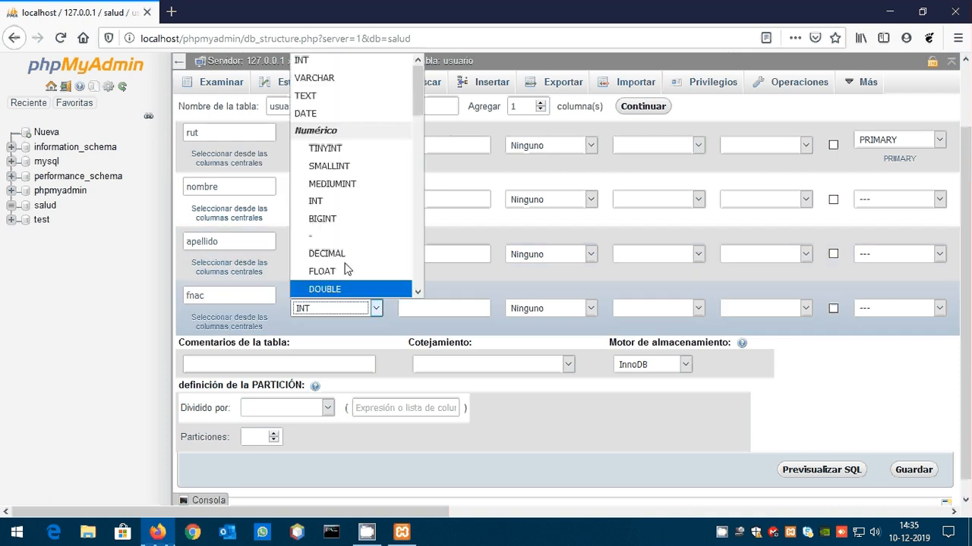
click(348, 114)
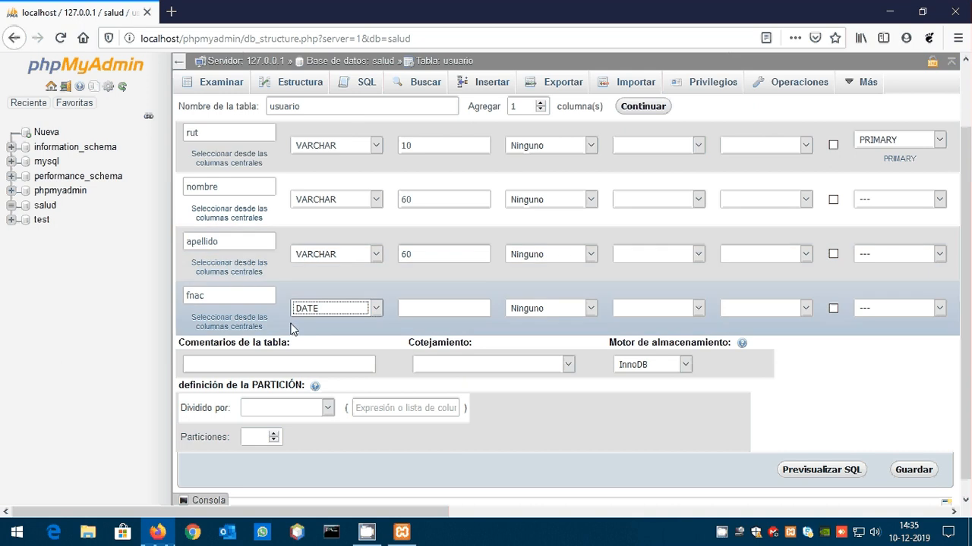
Step: Add 2 more columns to the usuario table definition
scroll(468, 347, up, 2)
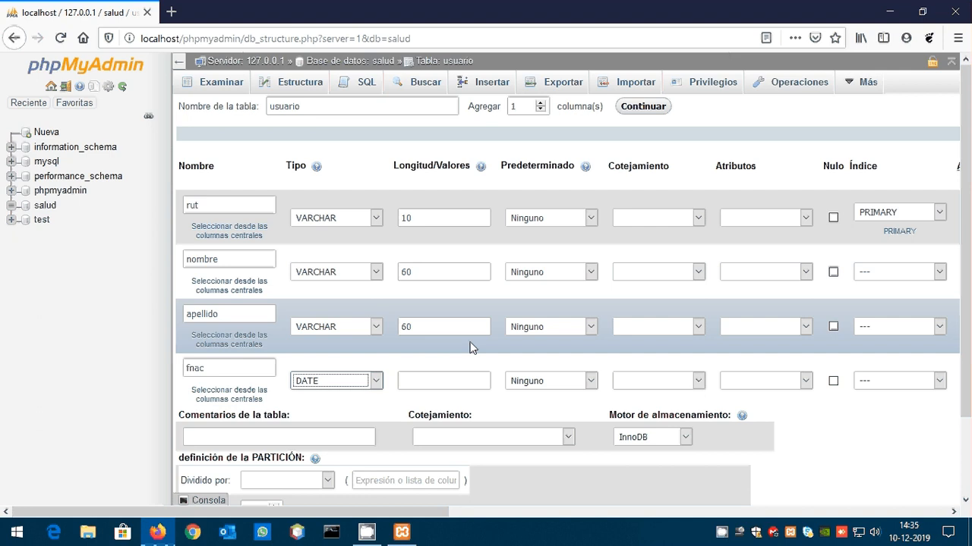
click(540, 102)
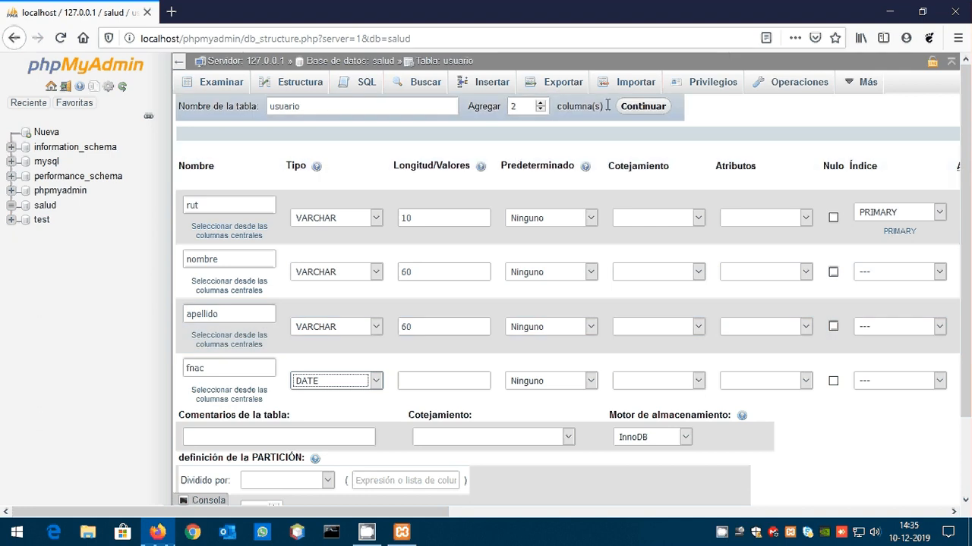
click(642, 106)
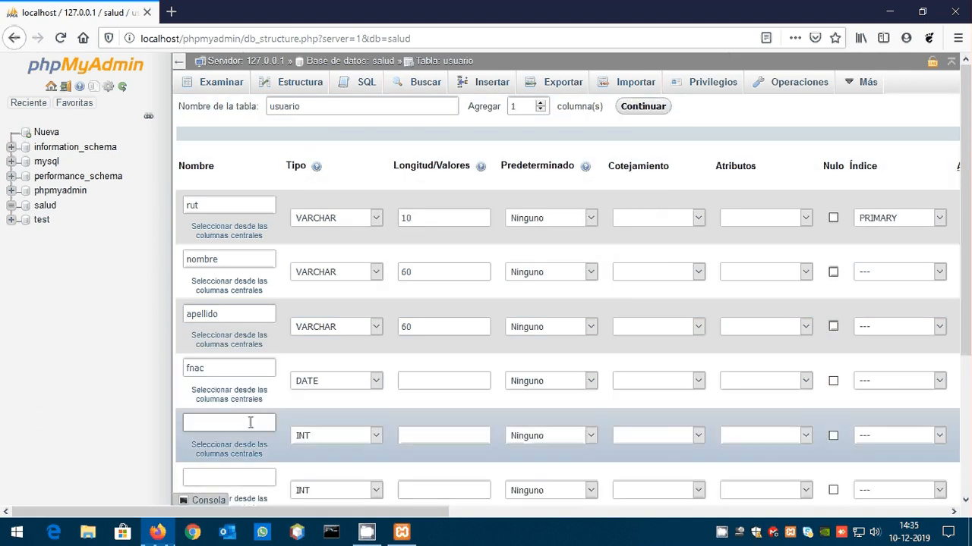
Step: Define the fifth column of usuario as creacion with type TIMESTAMP, leaving its length empty
scroll(251, 422, down, 4)
click(237, 273)
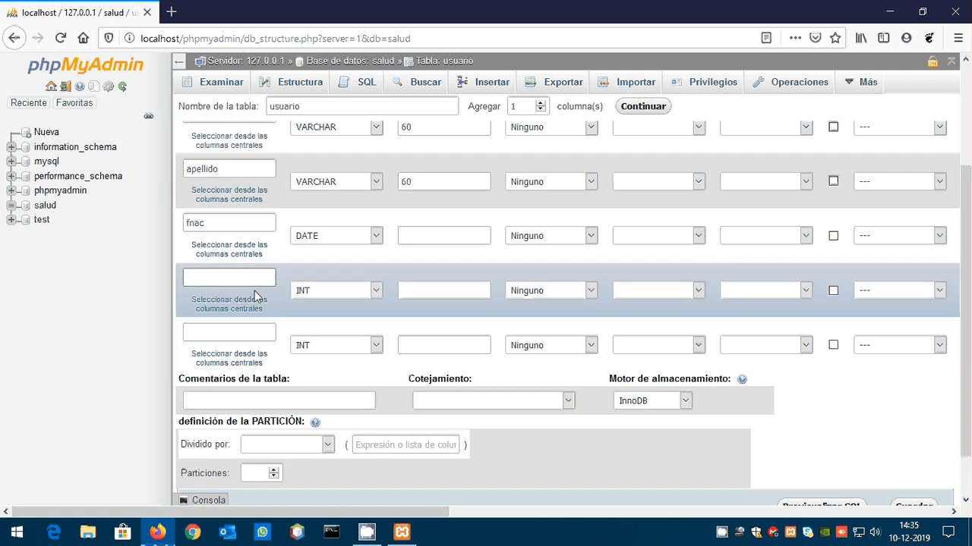
click(263, 278)
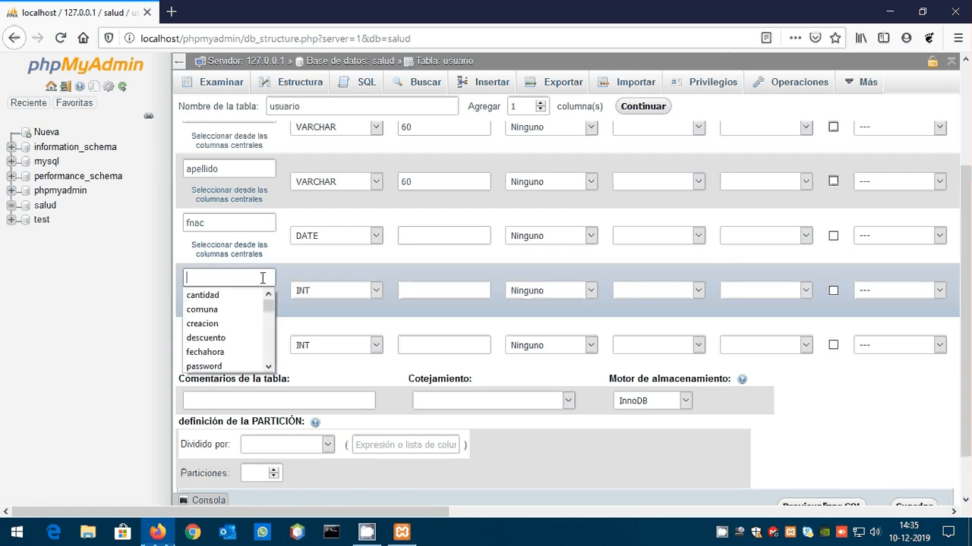
text(creacion)
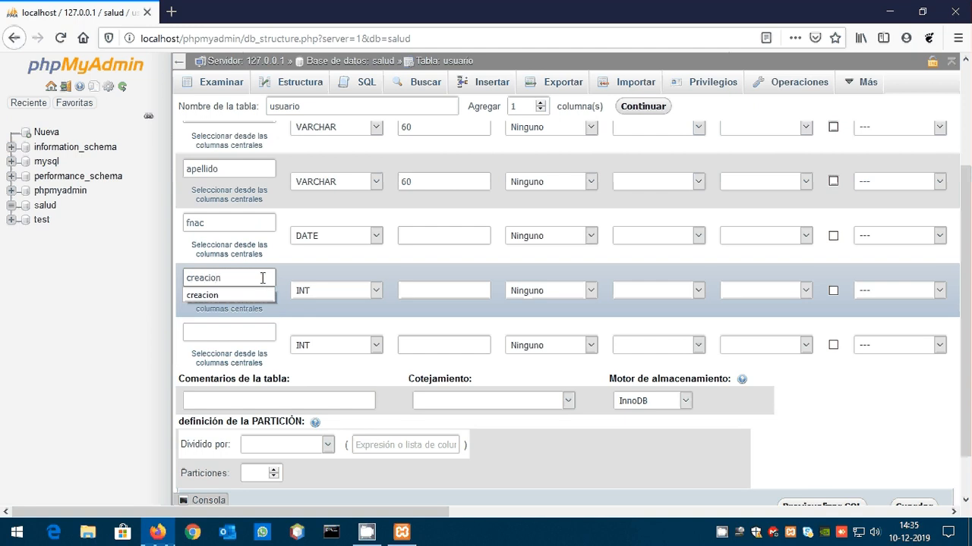
click(332, 290)
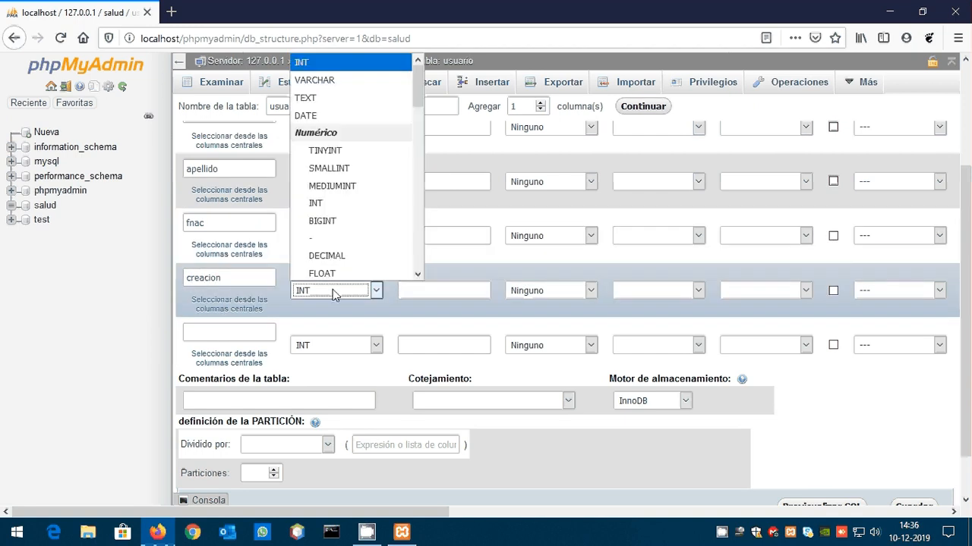
text(tim)
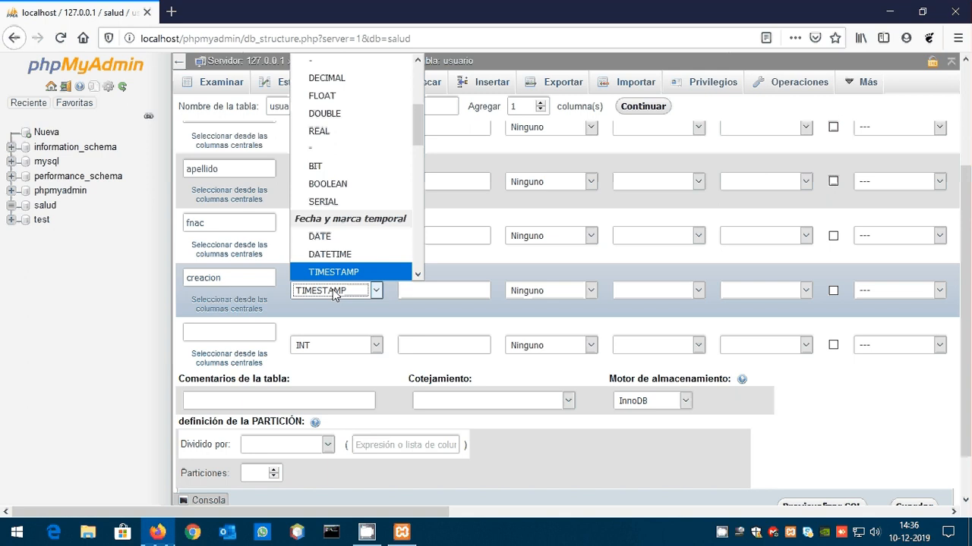
click(334, 274)
click(425, 287)
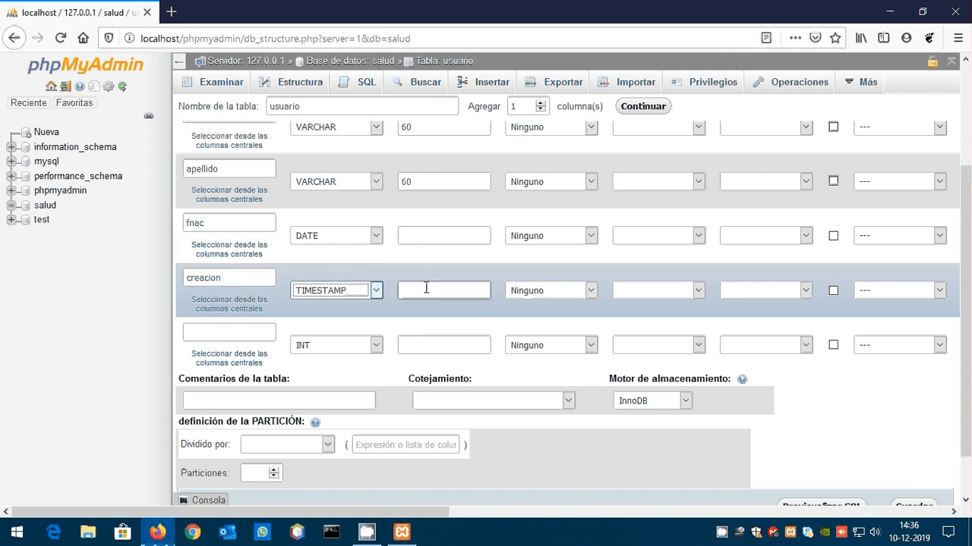
Step: Set the default value of the creacion column to CURRENT_TIMESTAMP, leaving its attributes empty
click(567, 290)
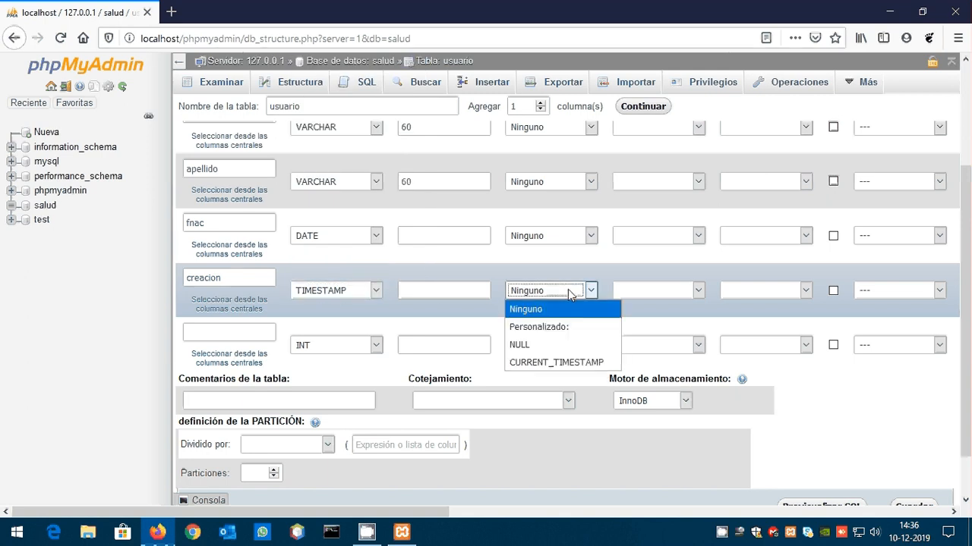
click(558, 363)
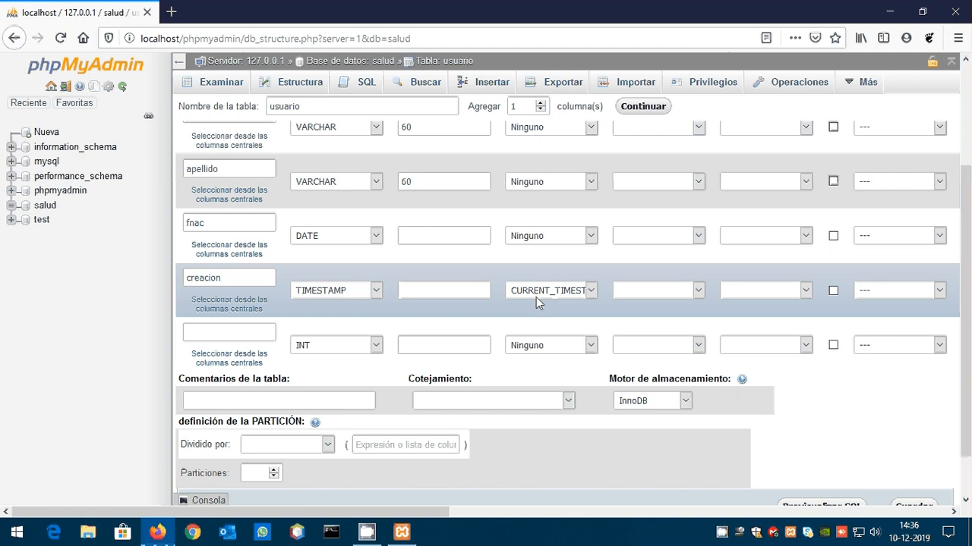
click(754, 293)
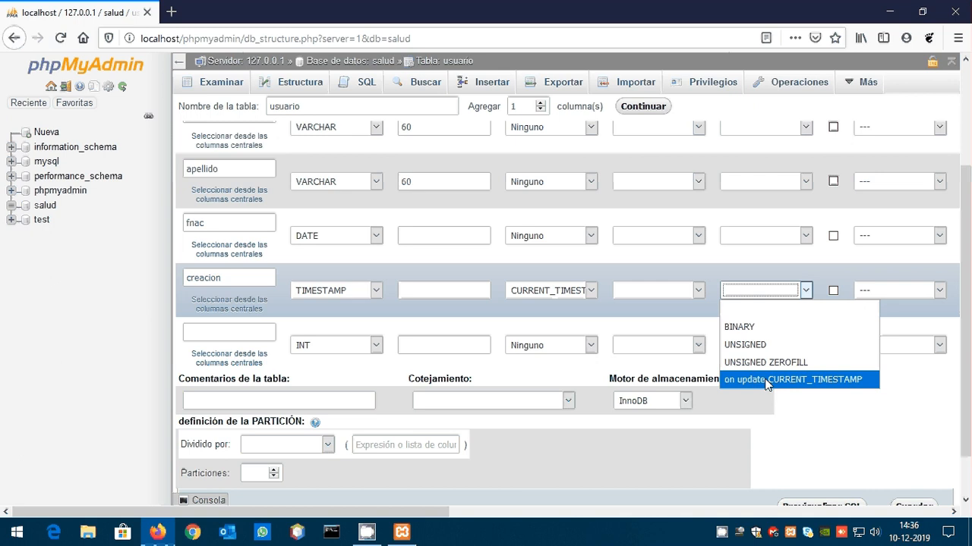
click(677, 318)
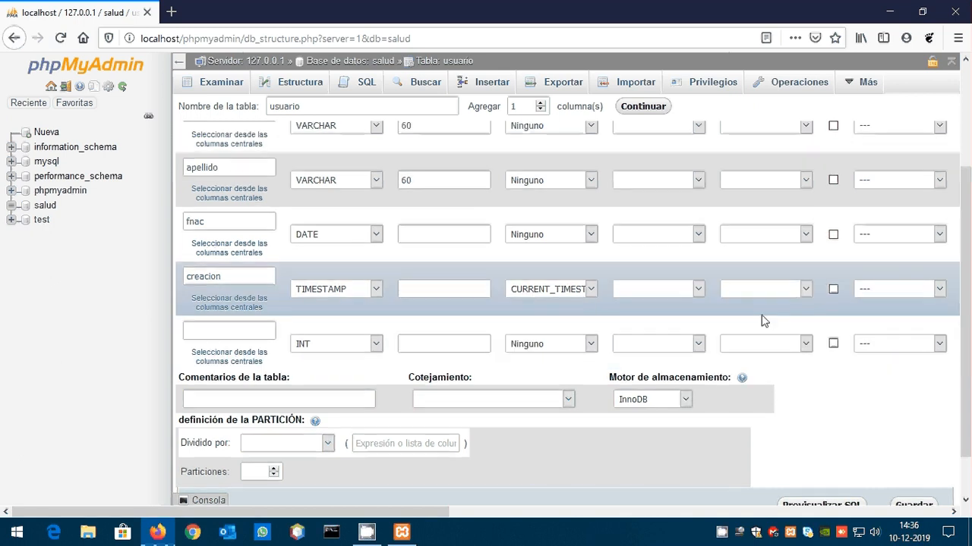
Step: Save the usuario table in the salud database, leaving the sixth column blank
scroll(804, 353, down, 2)
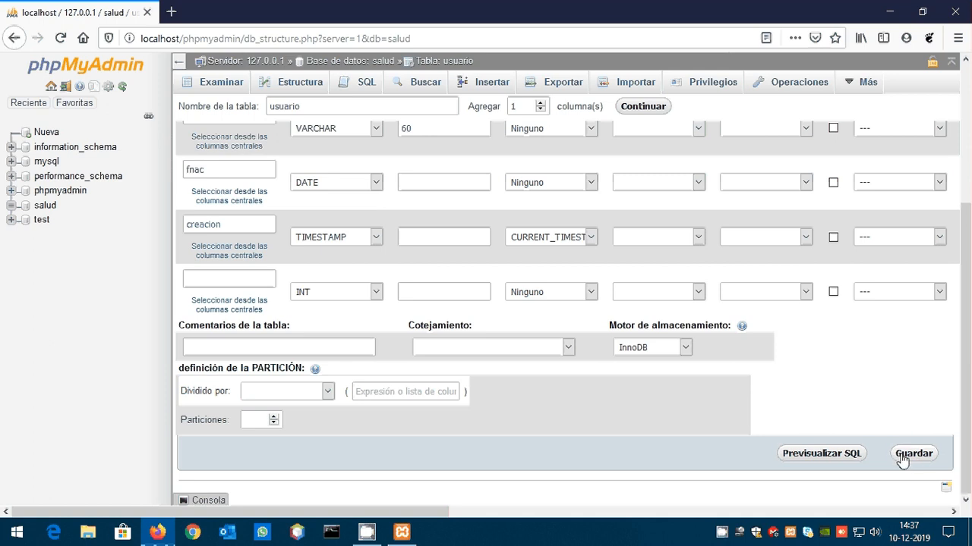
click(916, 455)
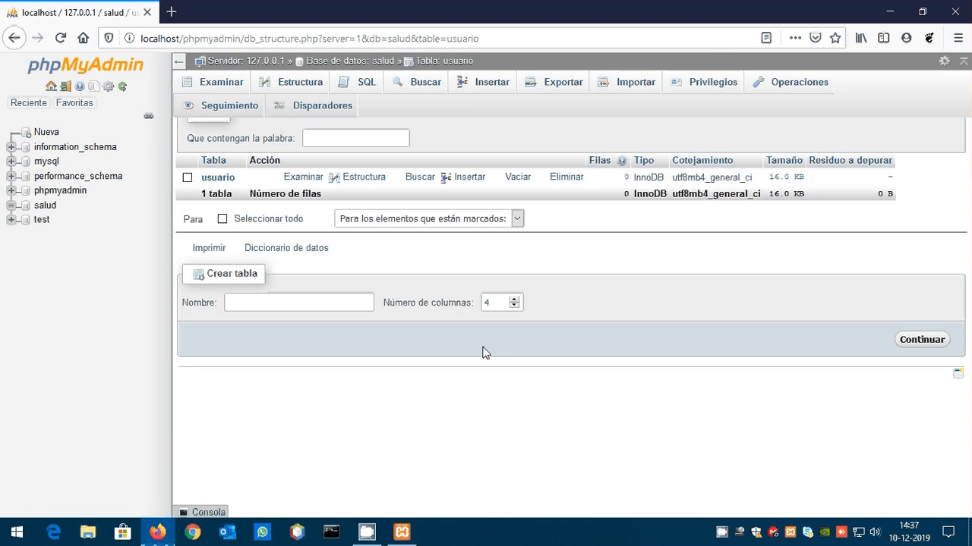
click(63, 234)
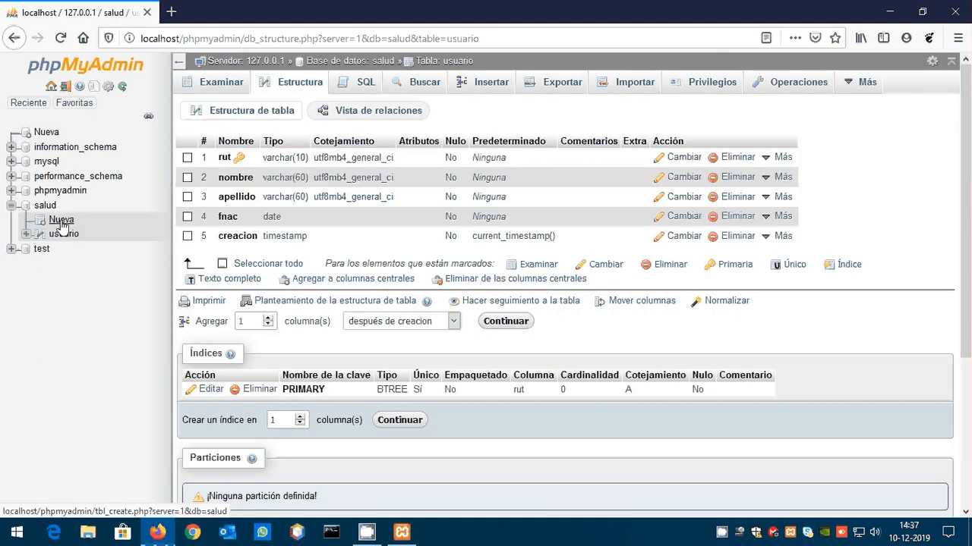
Step: Start another new table in the salud database and name it registro
click(61, 221)
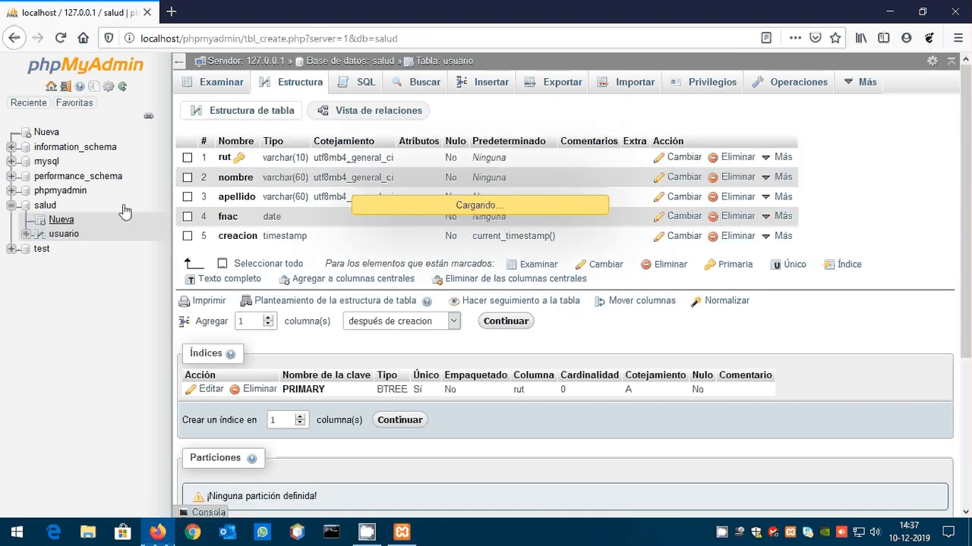
click(306, 106)
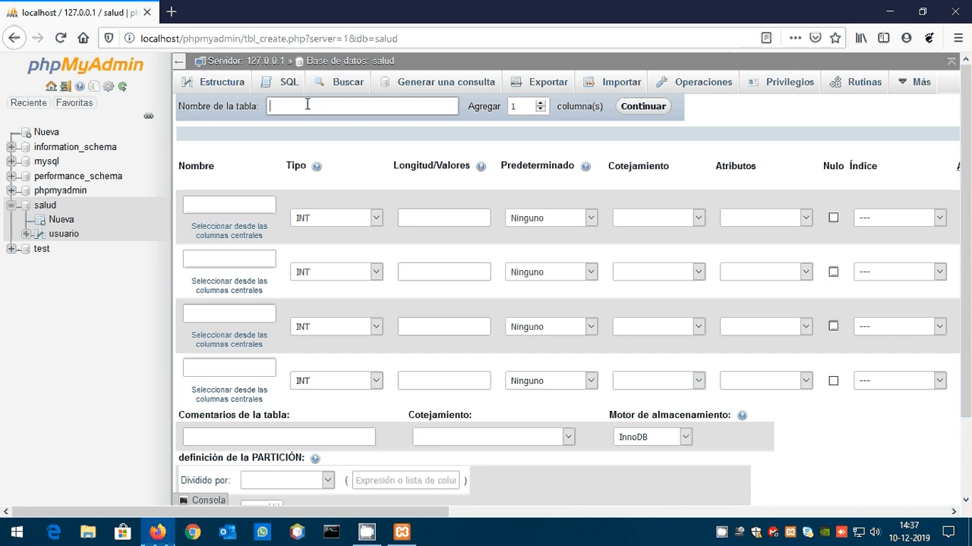
text(tabla)
key(BackSpace)
key(BackSpace)
key(BackSpace)
key(BackSpace)
key(BackSpace)
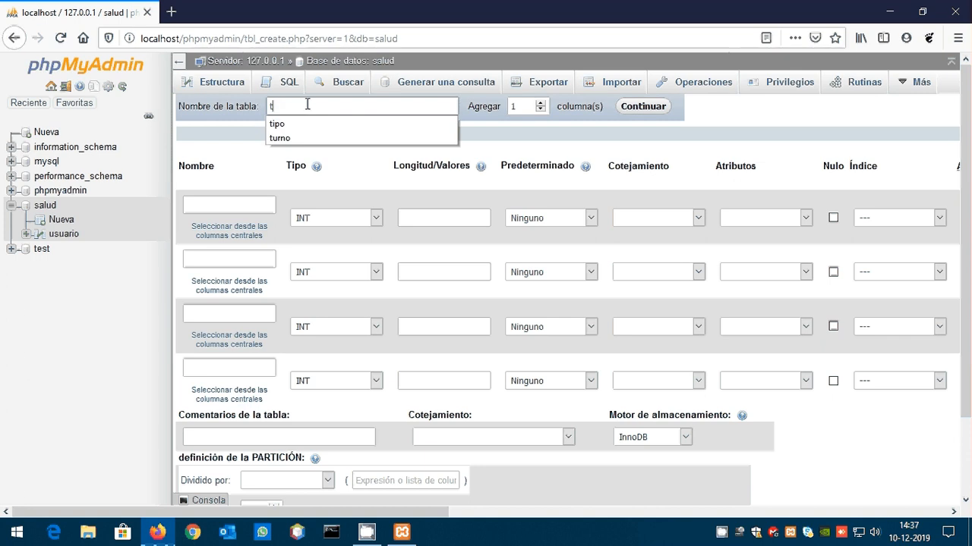
text(registro)
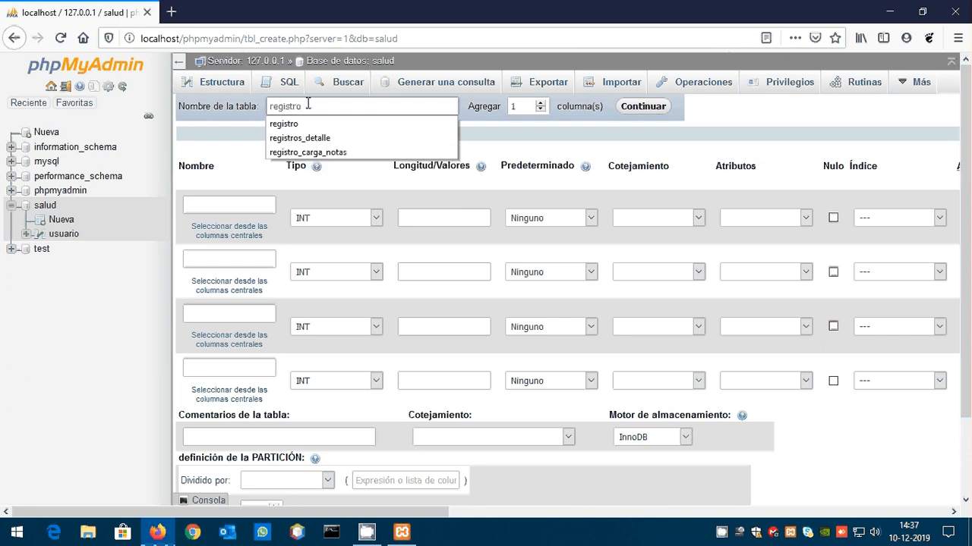
Step: Define the first column of registro as id with type INT, auto-increment and a PRIMARY index
click(206, 212)
click(208, 210)
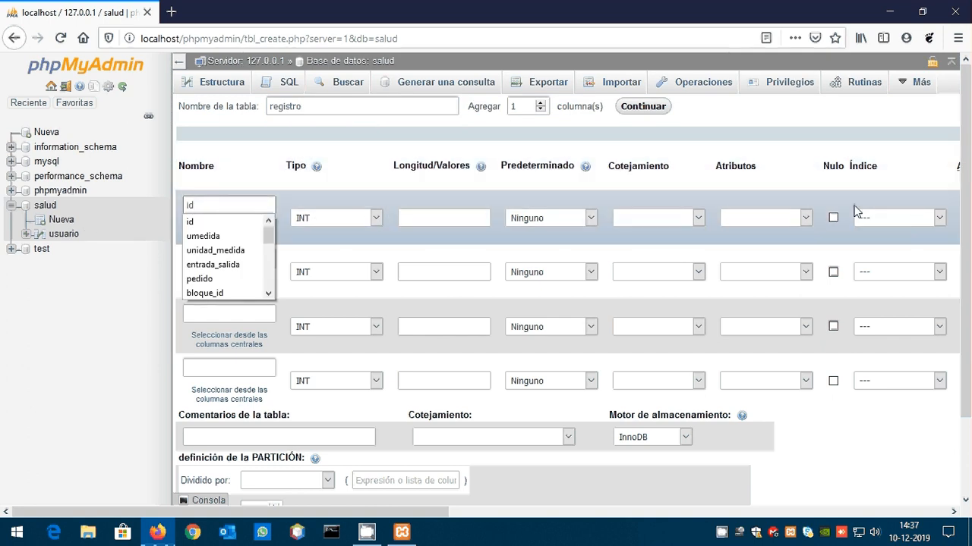
click(905, 218)
click(907, 195)
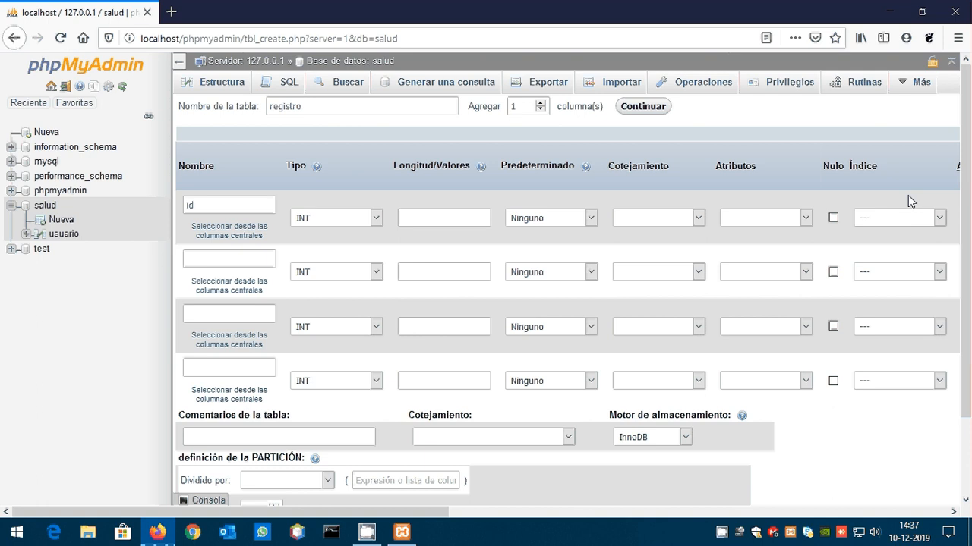
drag(425, 510, 485, 508)
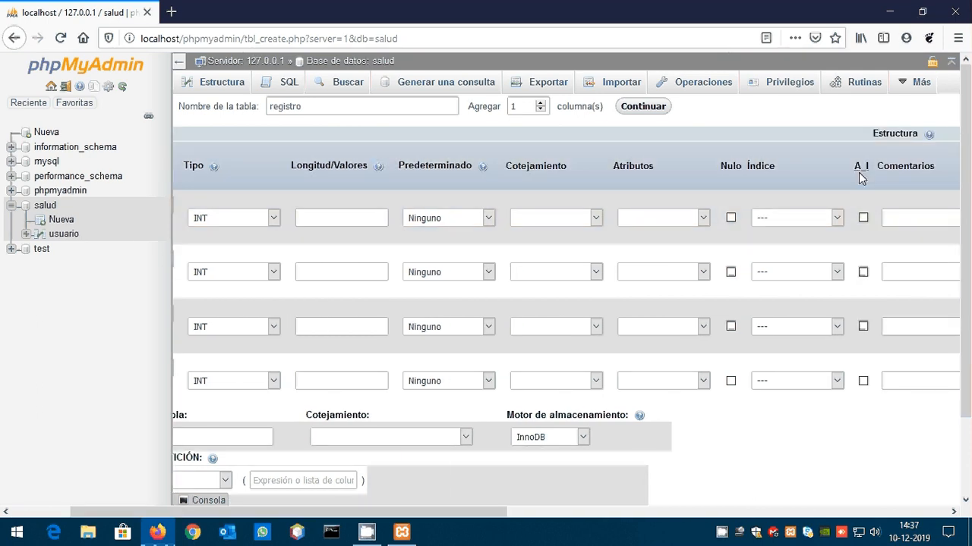
click(863, 219)
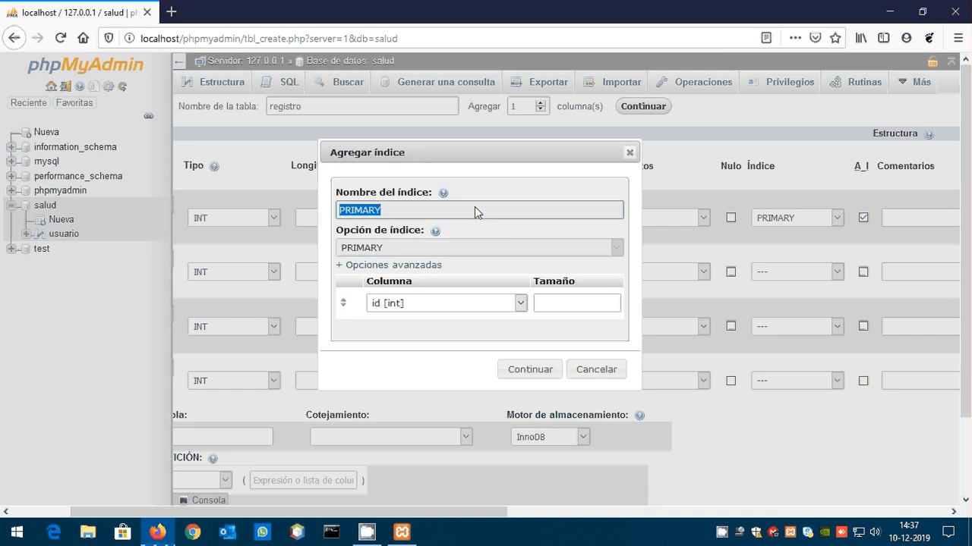
click(528, 369)
Step: Define the second column of registro as usuario with type VARCHAR and length 10
drag(440, 512, 377, 521)
click(262, 261)
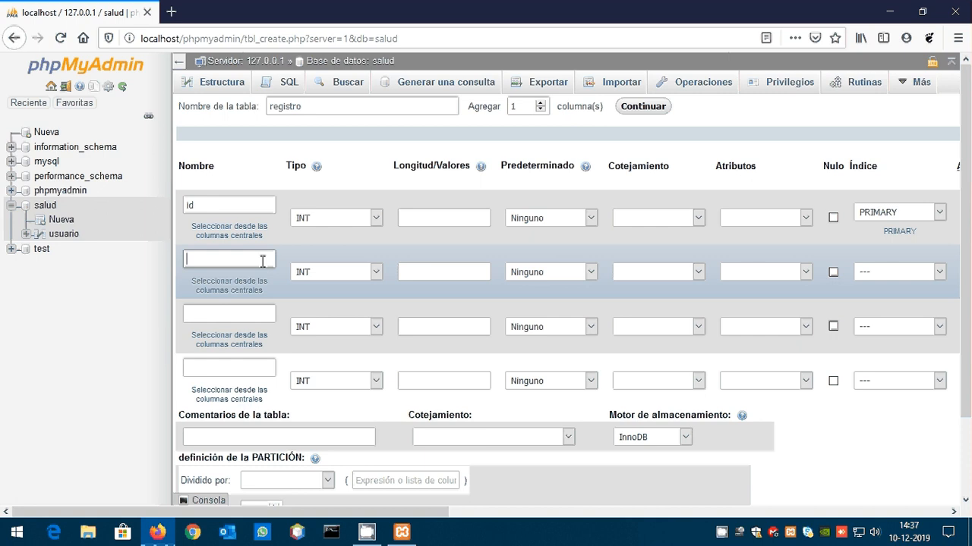
text(usuario)
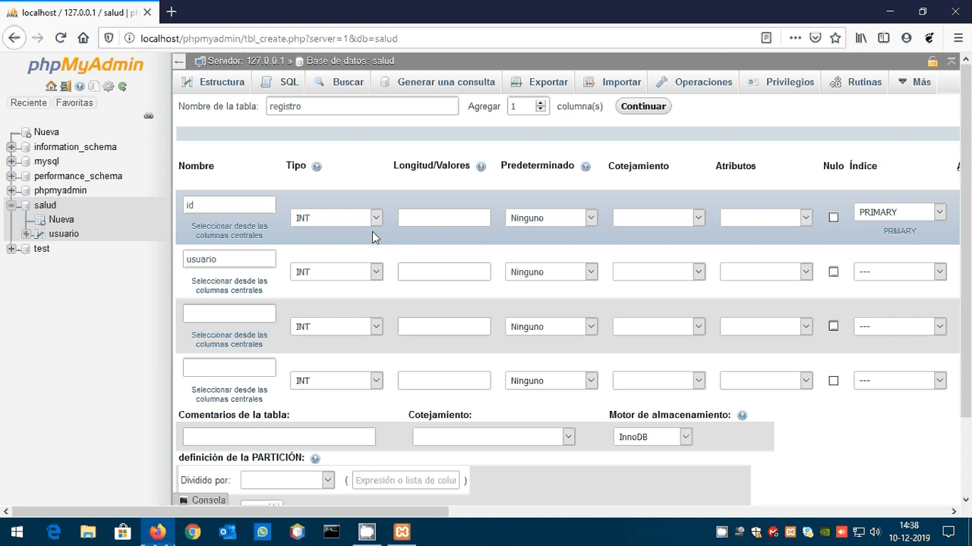
click(251, 259)
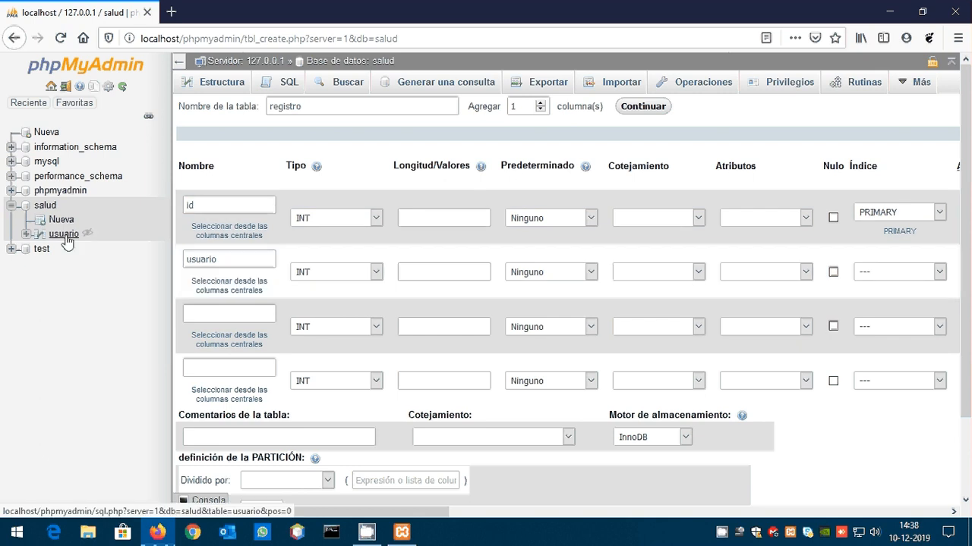
click(326, 273)
click(322, 308)
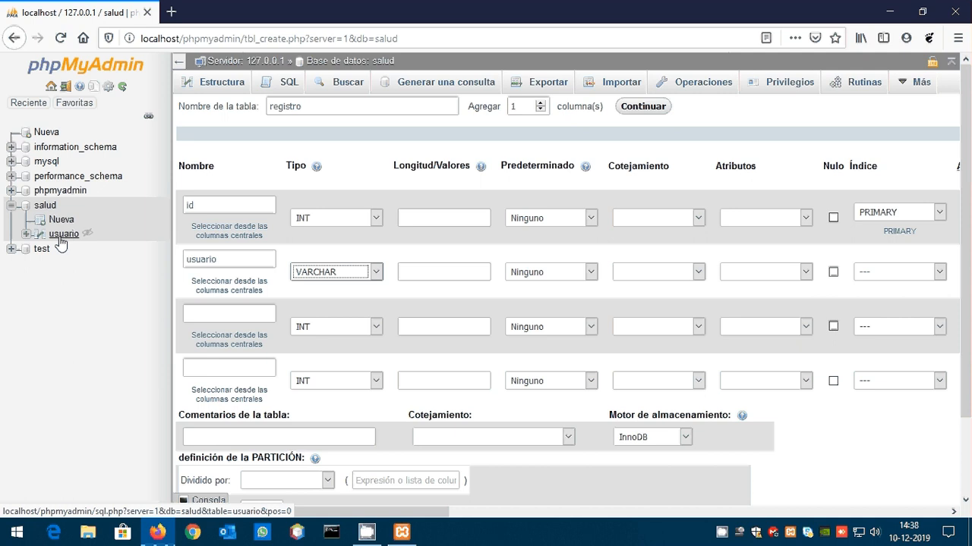
click(417, 271)
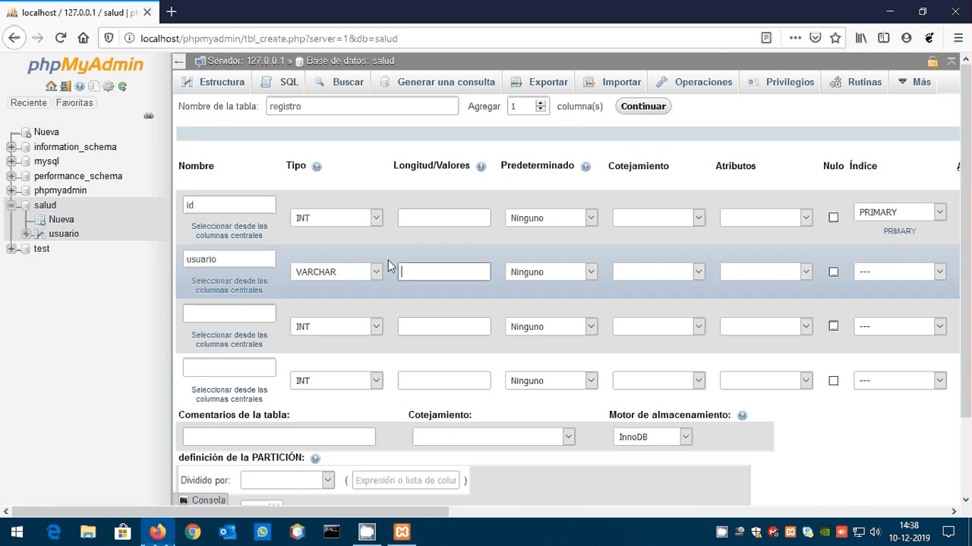
text(10)
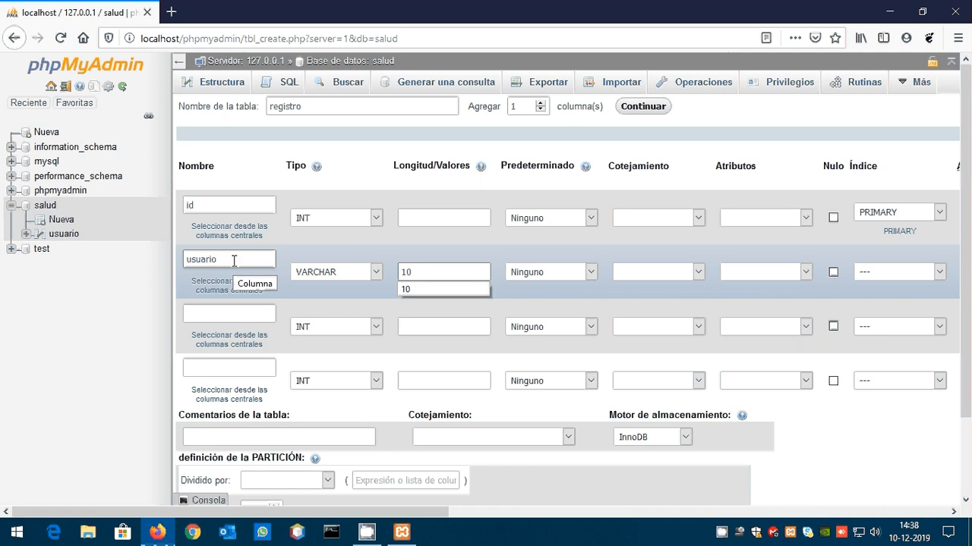
Step: Define the third column of registro as peso with type FLOAT, leaving its length empty
click(255, 312)
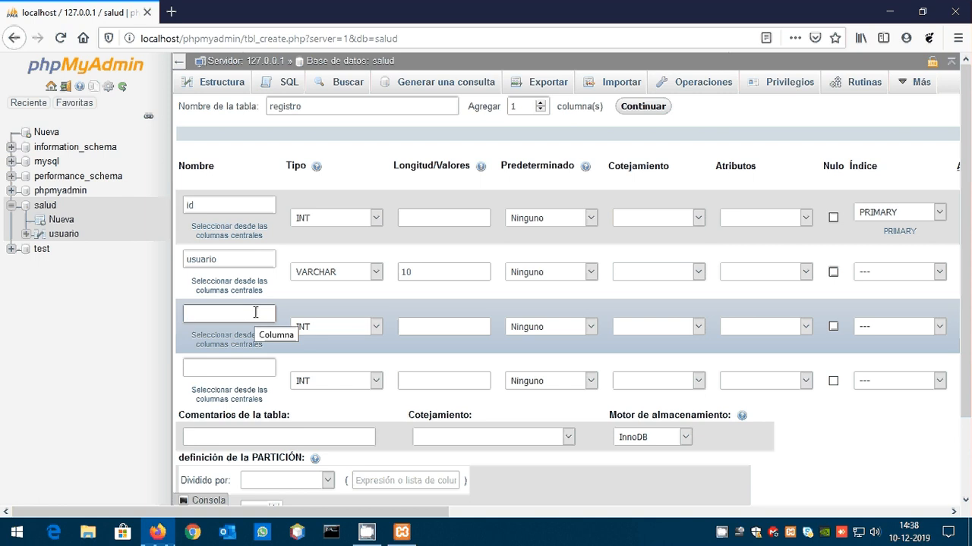
text(peso)
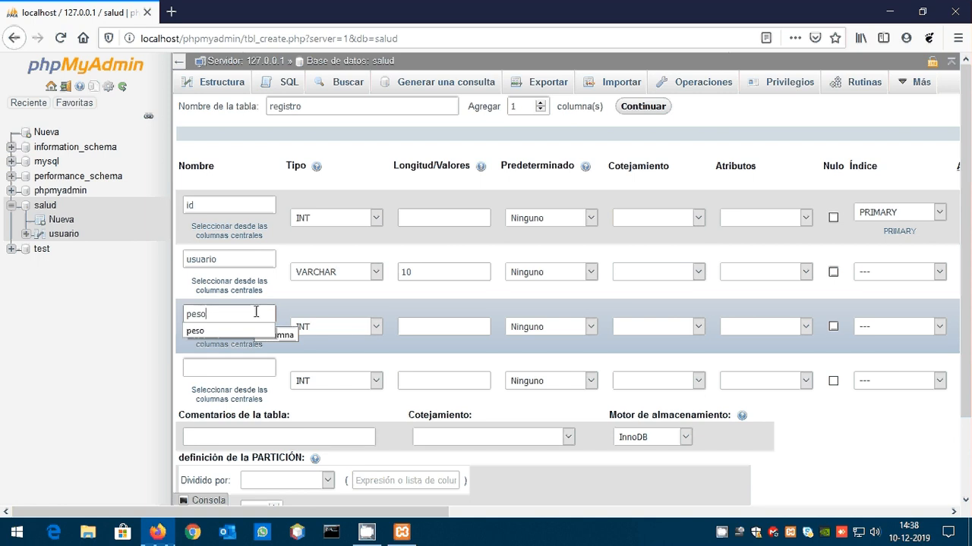
click(336, 326)
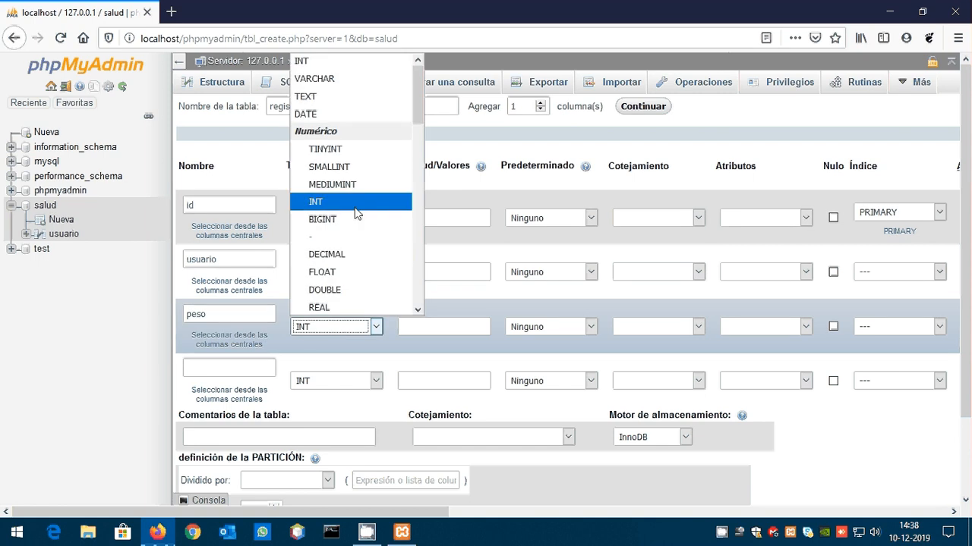
click(352, 275)
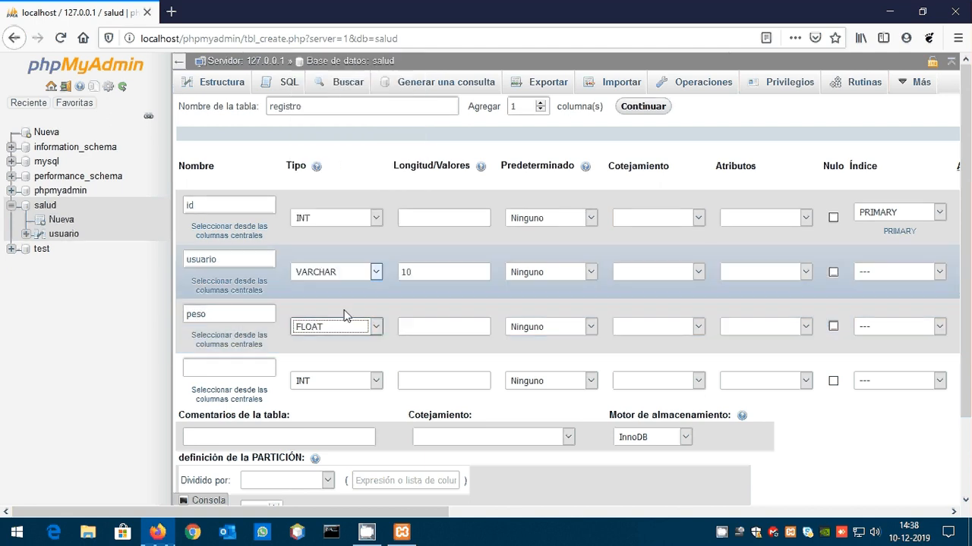
Step: Define the fourth column of registro as altura with type FLOAT, leaving its length empty
click(239, 367)
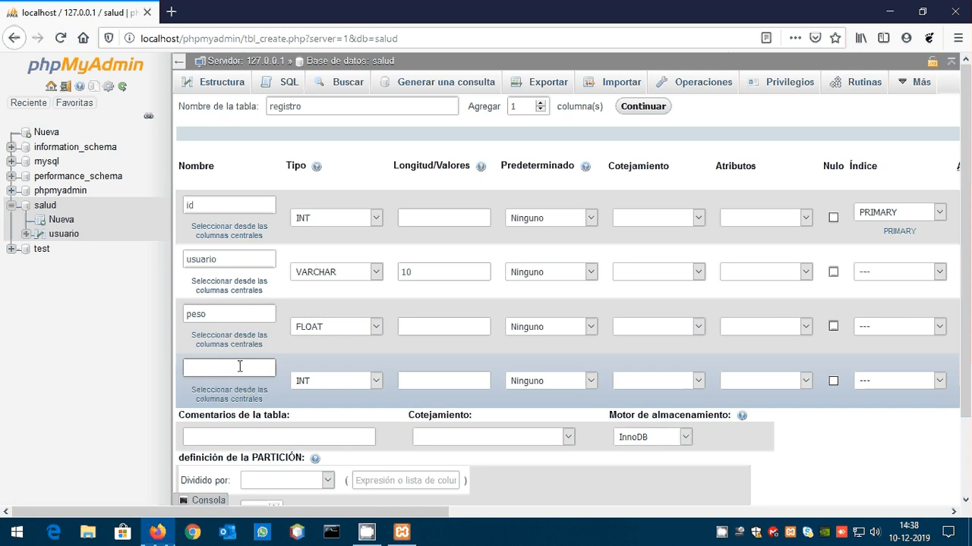
text(altura)
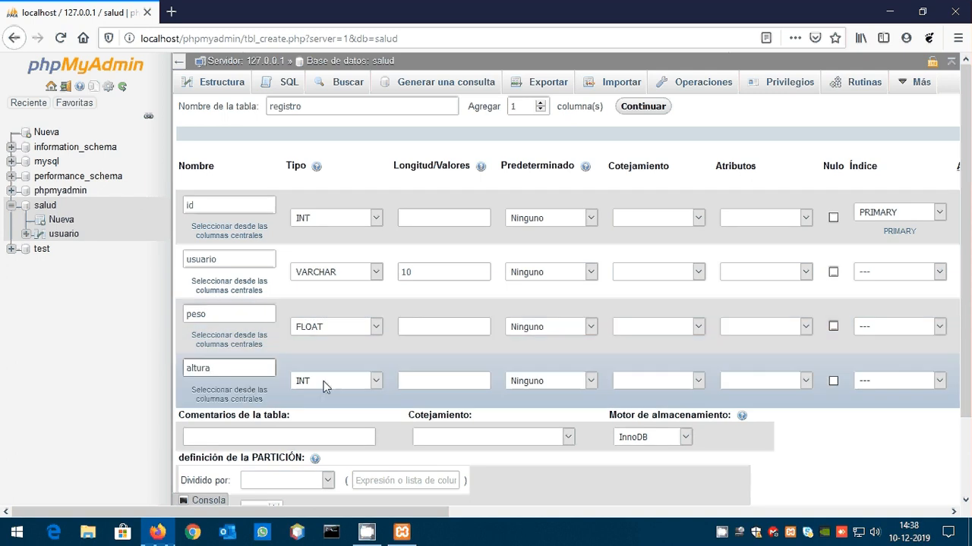
click(323, 381)
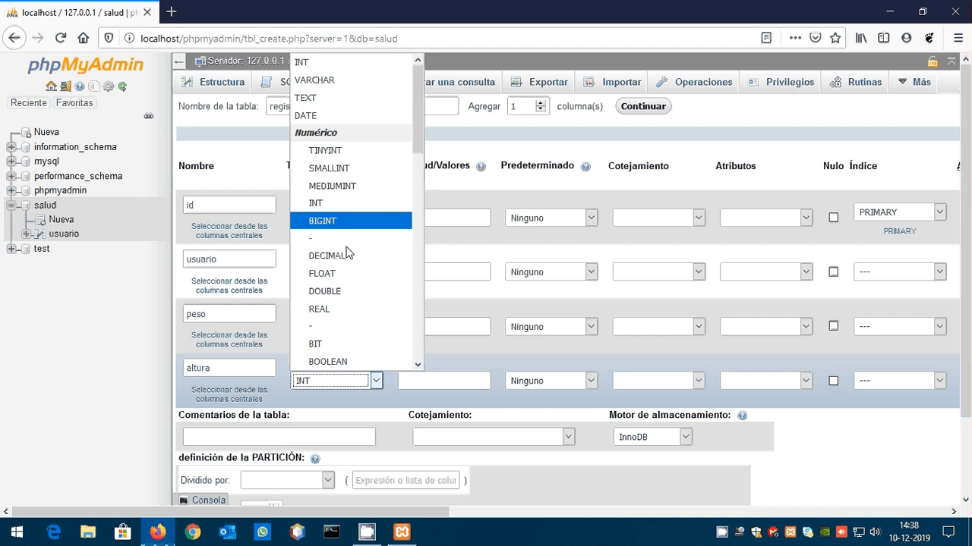
click(341, 274)
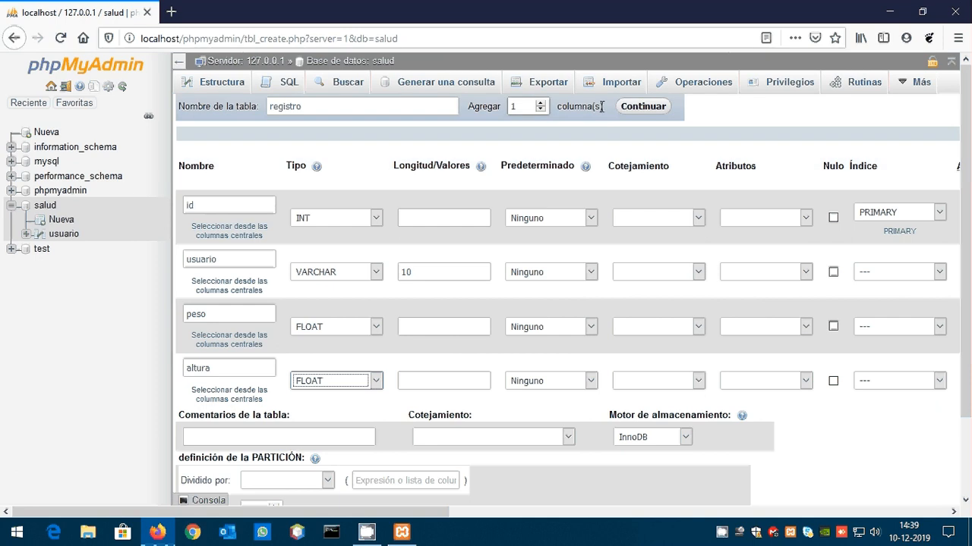
Step: Add one more column to registro and define it as fechahora with type TIMESTAMP
click(642, 106)
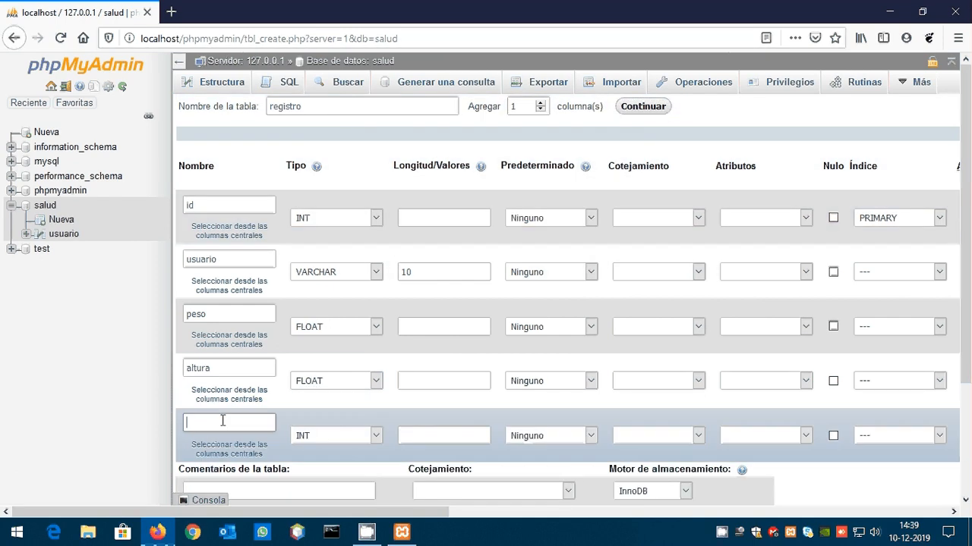
click(242, 420)
text(fechahora)
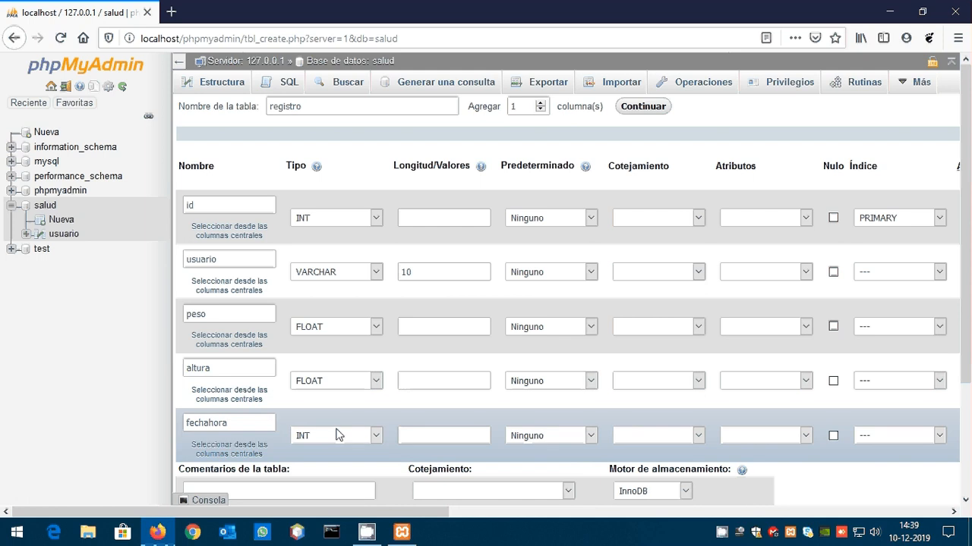
click(336, 434)
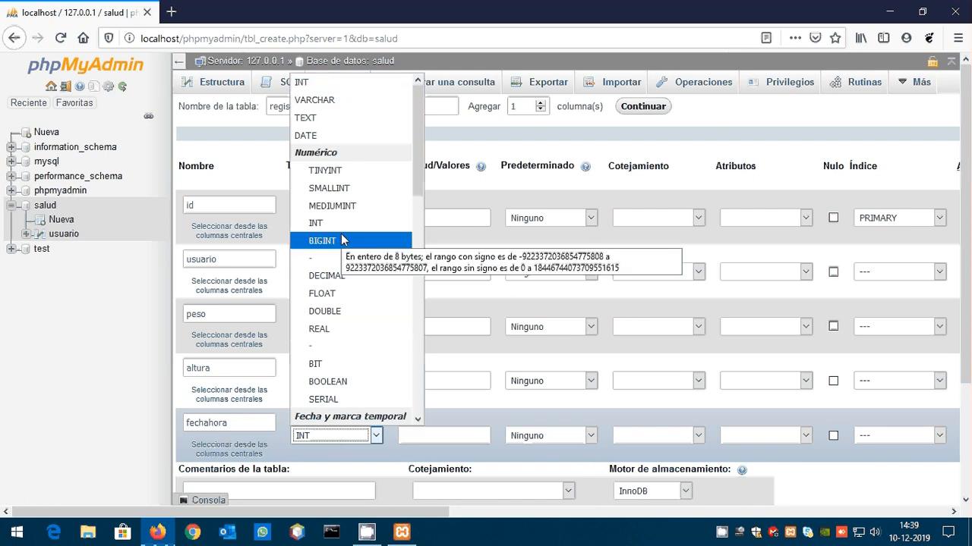
key(t)
key(Return)
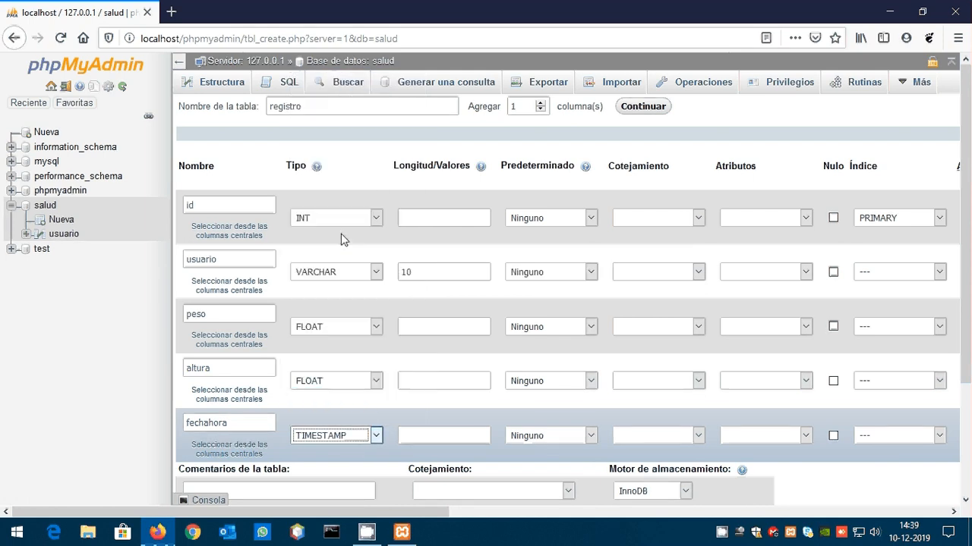
Step: Set the default value of fechahora to CURRENT_TIMESTAMP and save the registro table
click(541, 435)
click(554, 507)
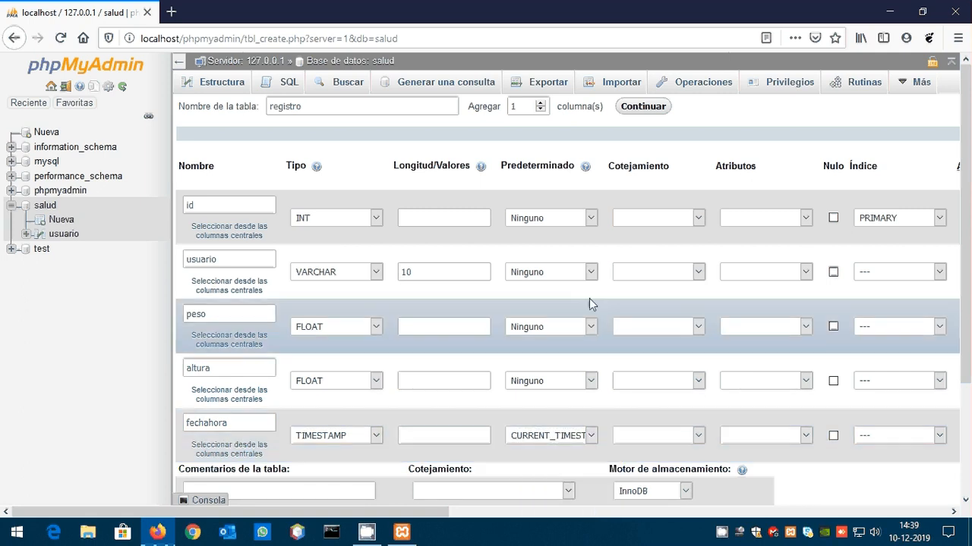
scroll(566, 278, down, 3)
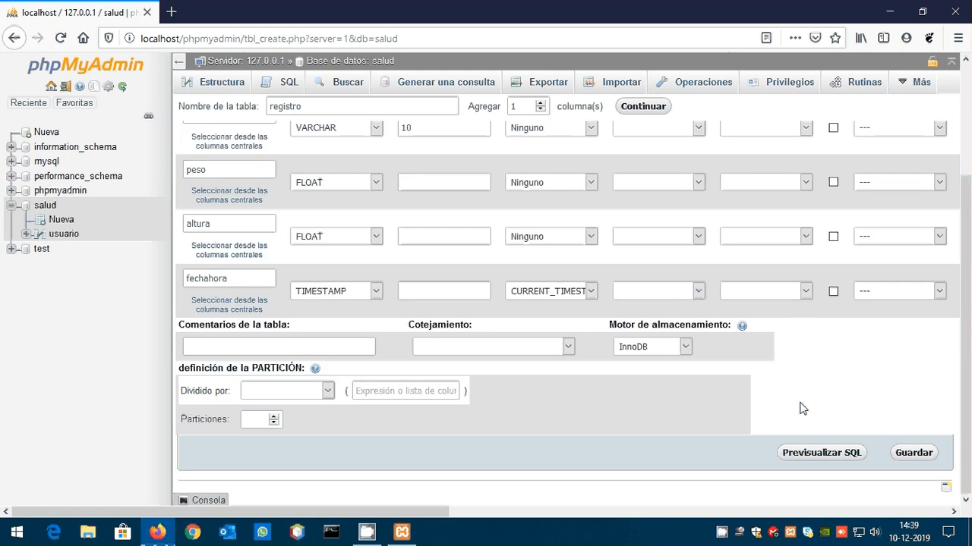
click(913, 453)
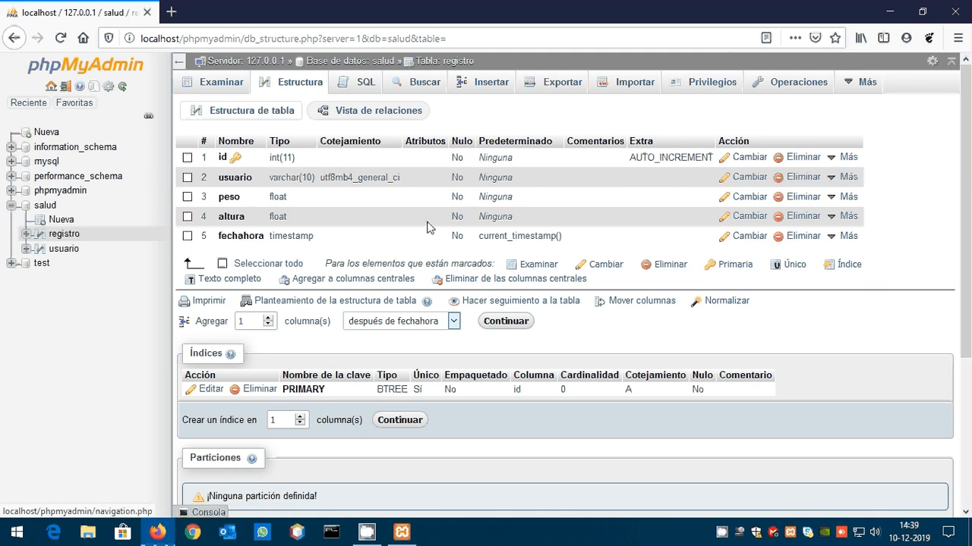
Step: Open the salud database in the Designer and arrange the registro and usuario tables side by side
mouse_move(856, 87)
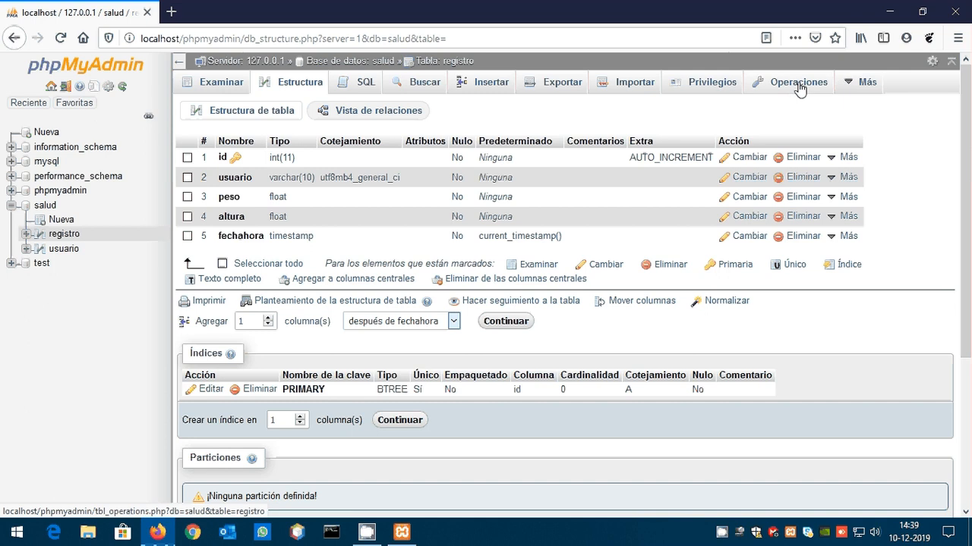
click(45, 205)
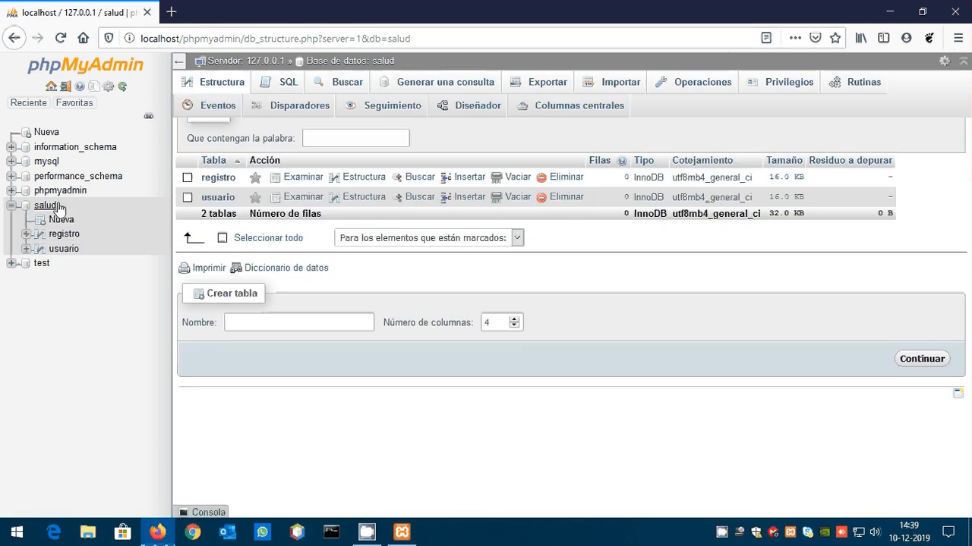
mouse_move(904, 91)
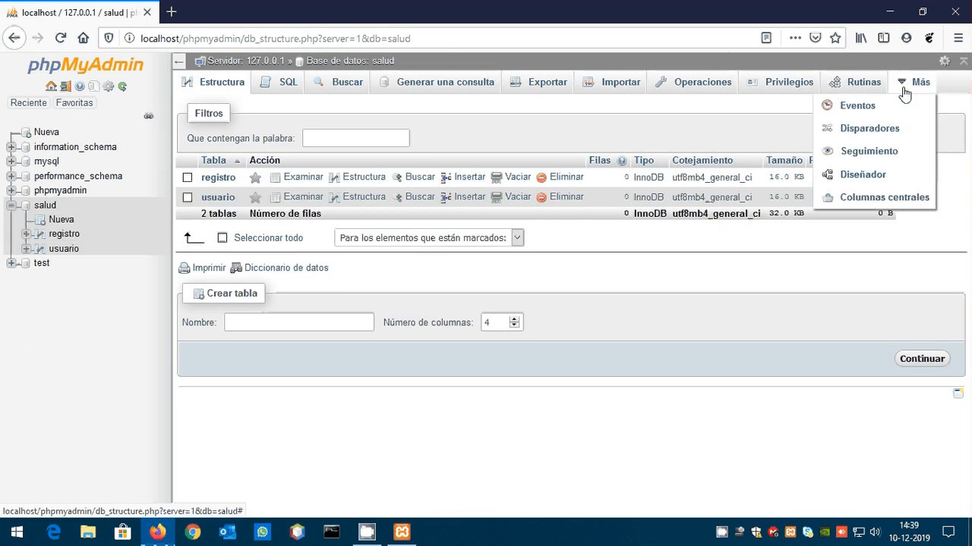
click(860, 175)
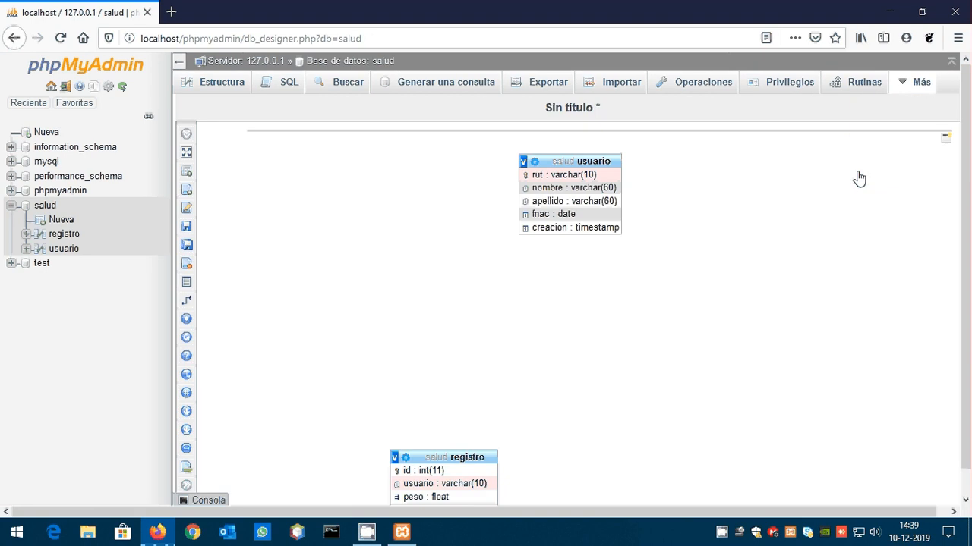
drag(442, 455, 395, 224)
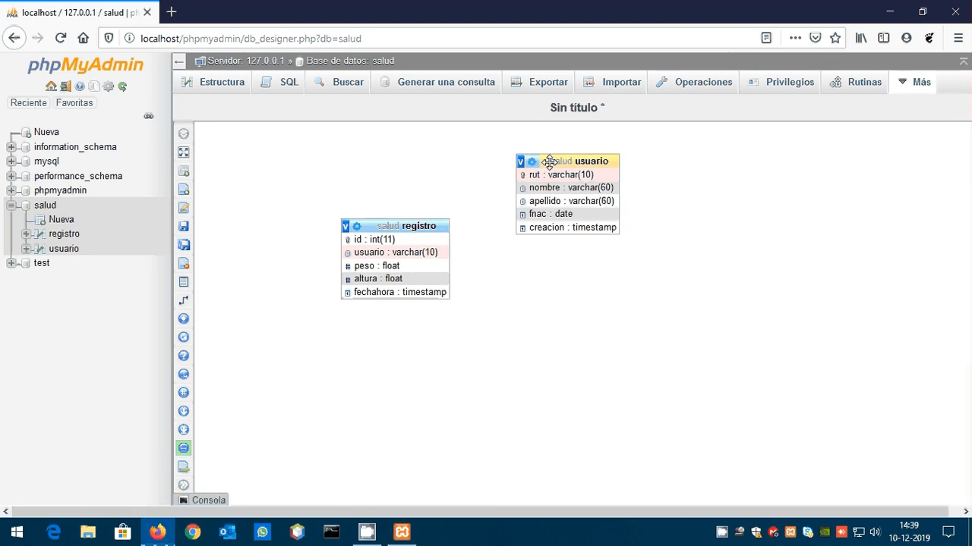
drag(578, 167, 703, 240)
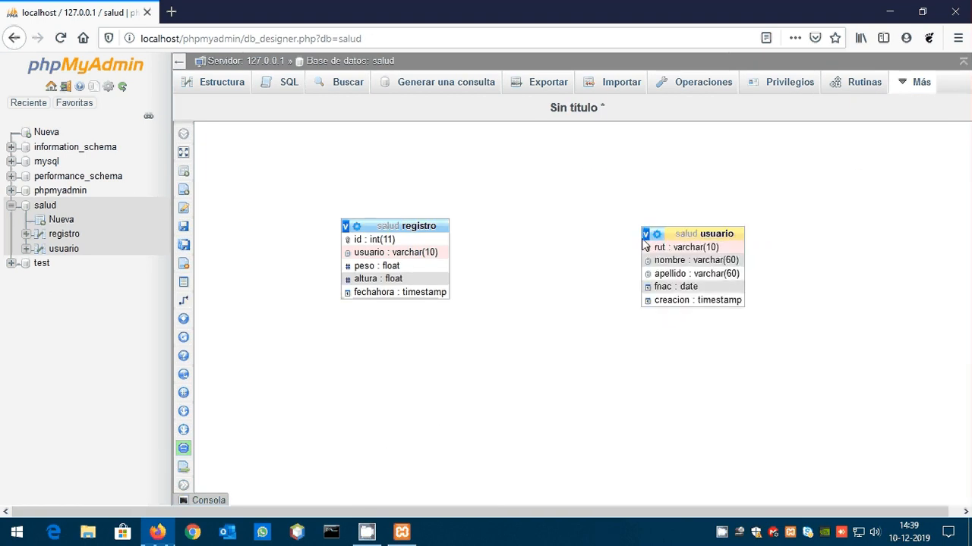
click(419, 254)
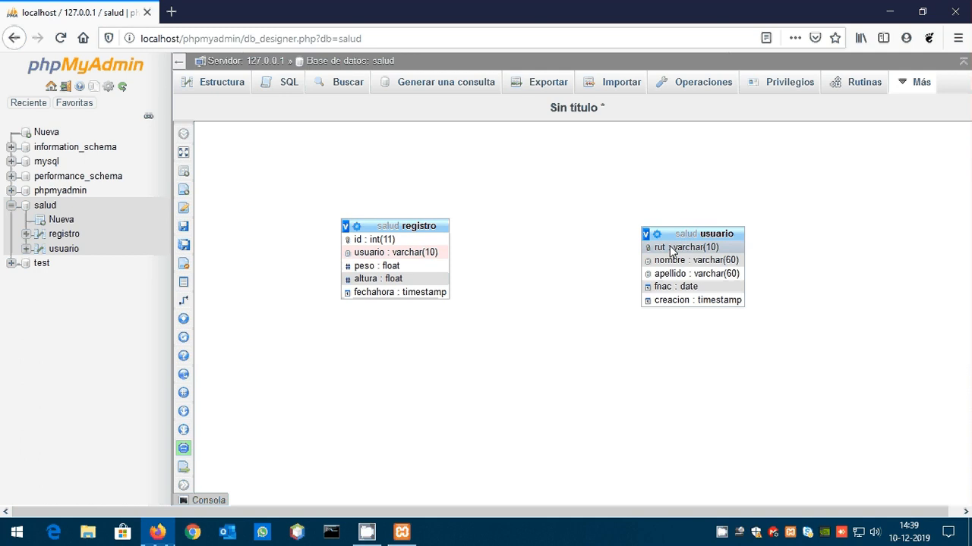
Step: Run an SQL query on salud: alter table registro add FOREIGN key (usuario) REFERENCES usuario(rut);
click(287, 85)
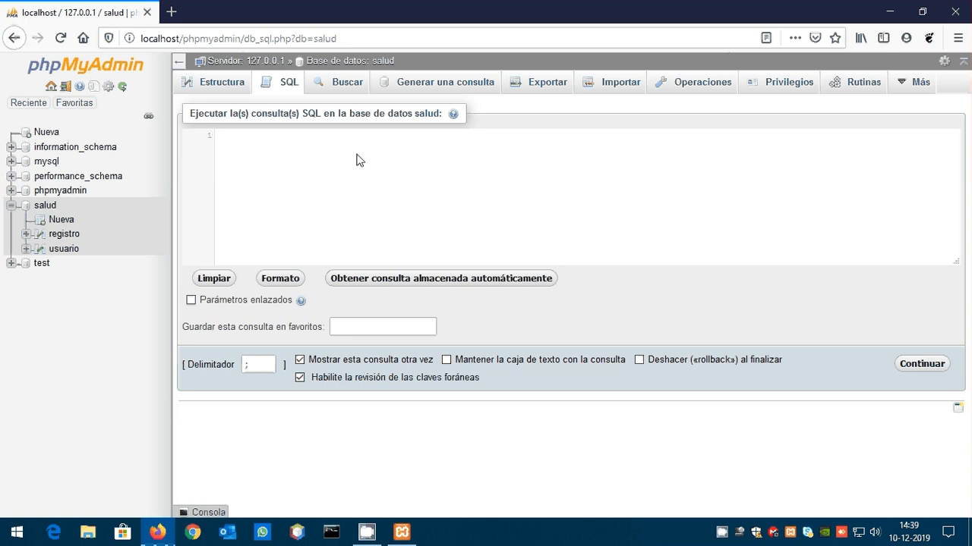
text(alter table)
text(registro add FOREIGN)
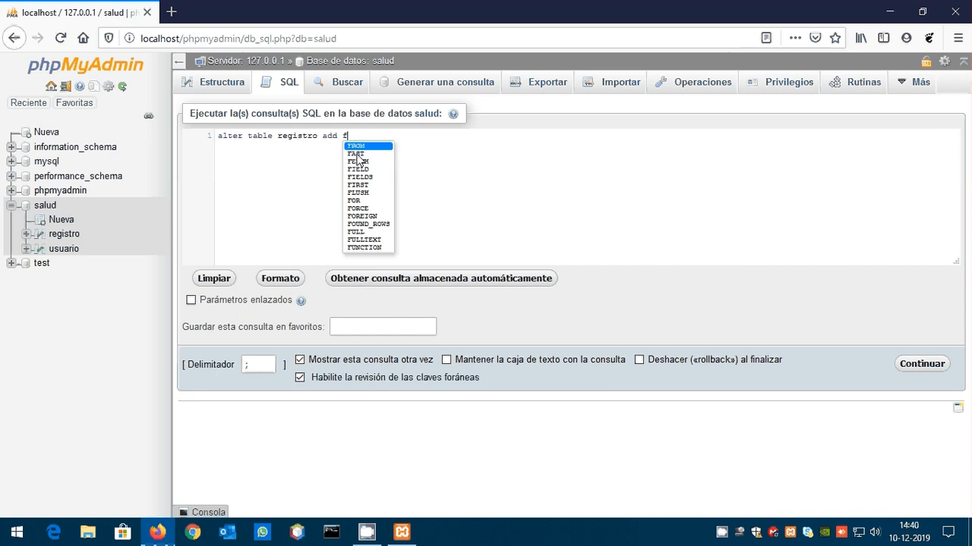
text( key ()
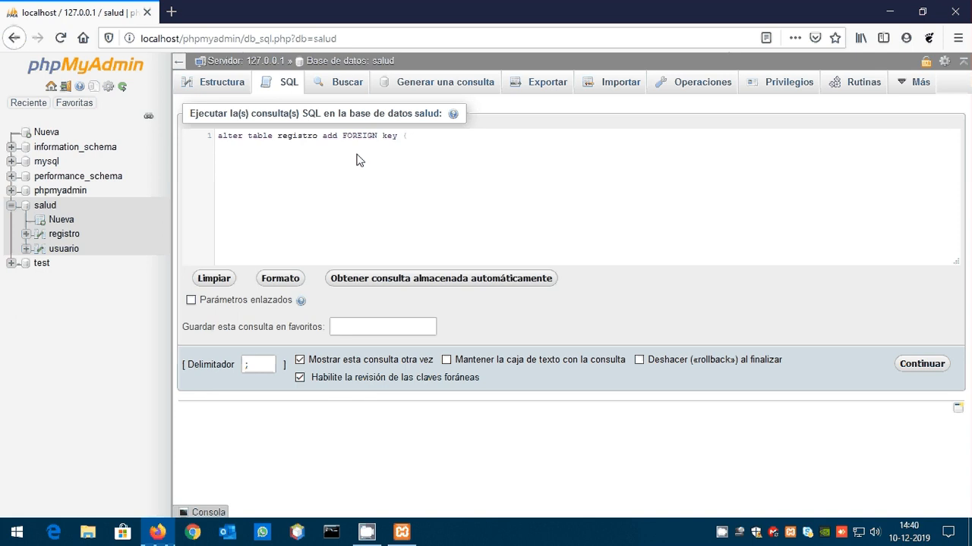
text(usuario) REFERENCES us)
key(Return)
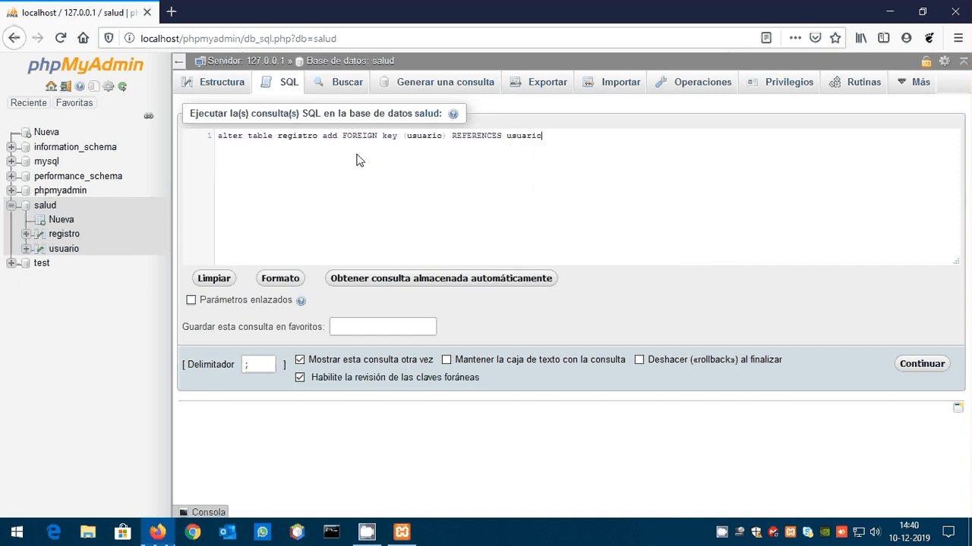
text((rut);)
click(921, 363)
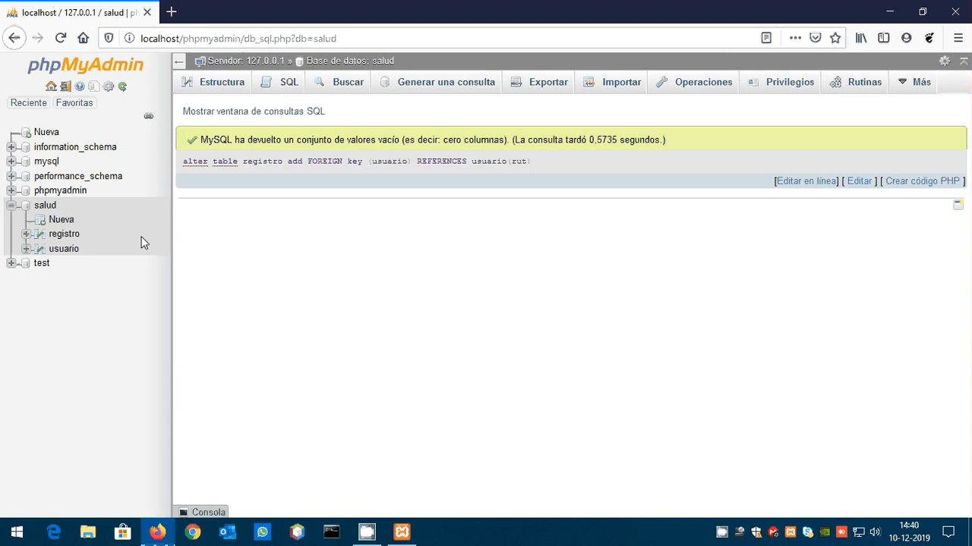
Step: Open the structure of the registro table and check its columns and indexes for the usuario key
click(65, 234)
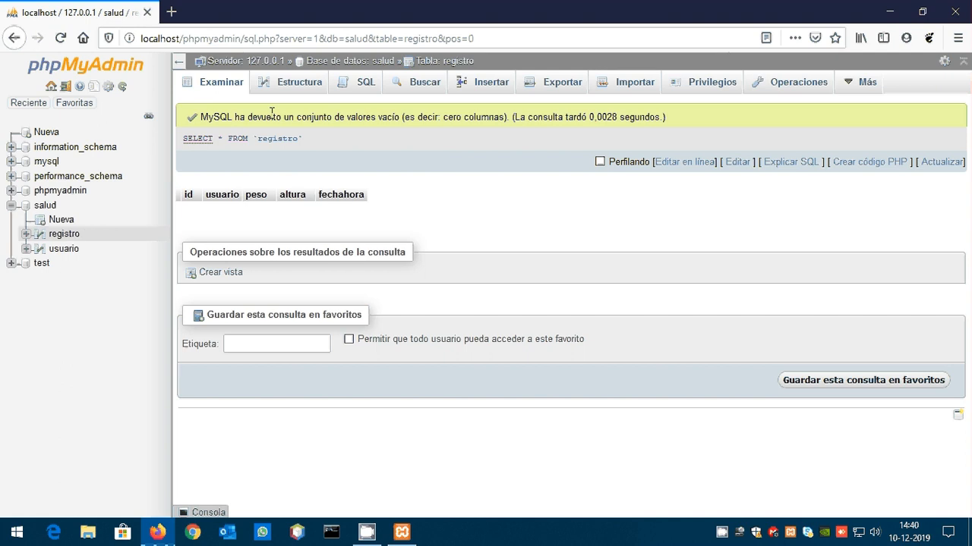
click(295, 83)
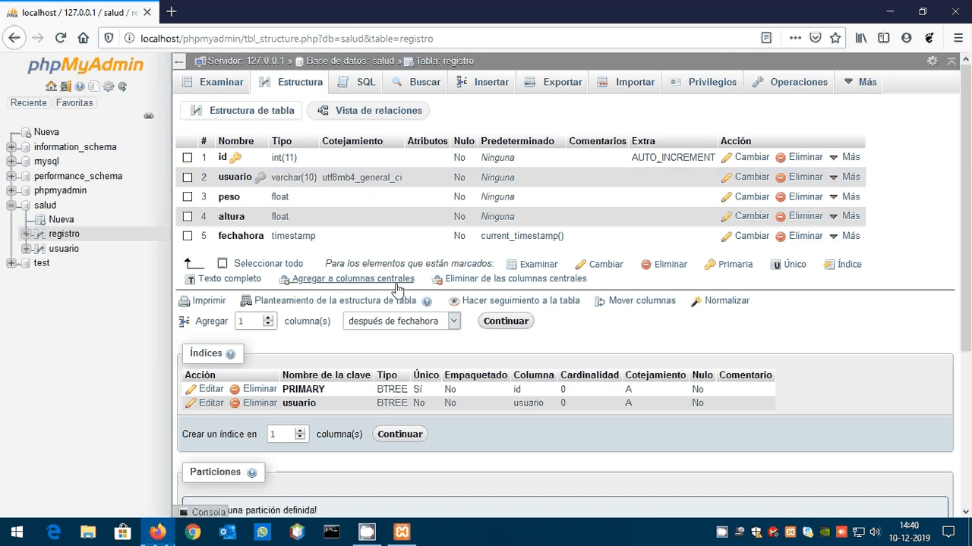
scroll(394, 289, down, 2)
scroll(391, 291, down, 1)
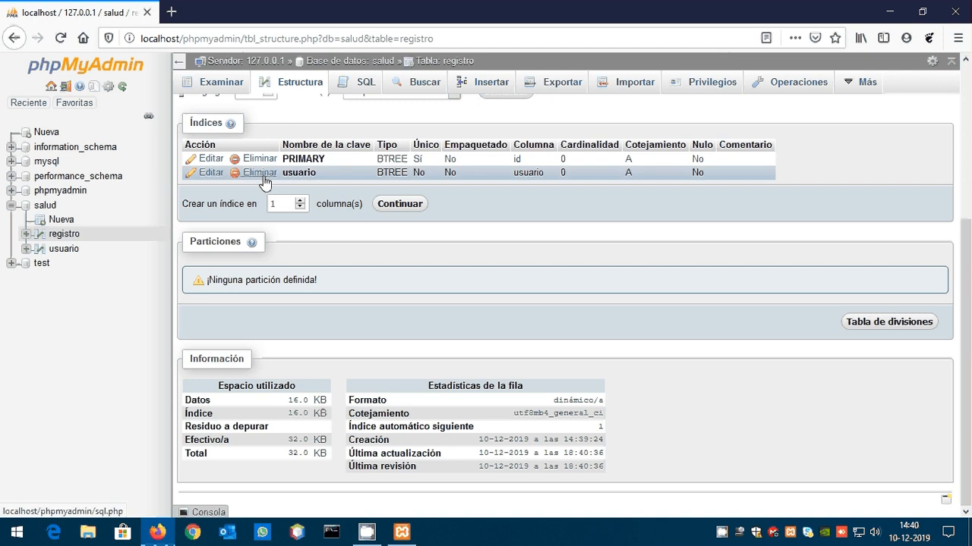
scroll(380, 254, up, 3)
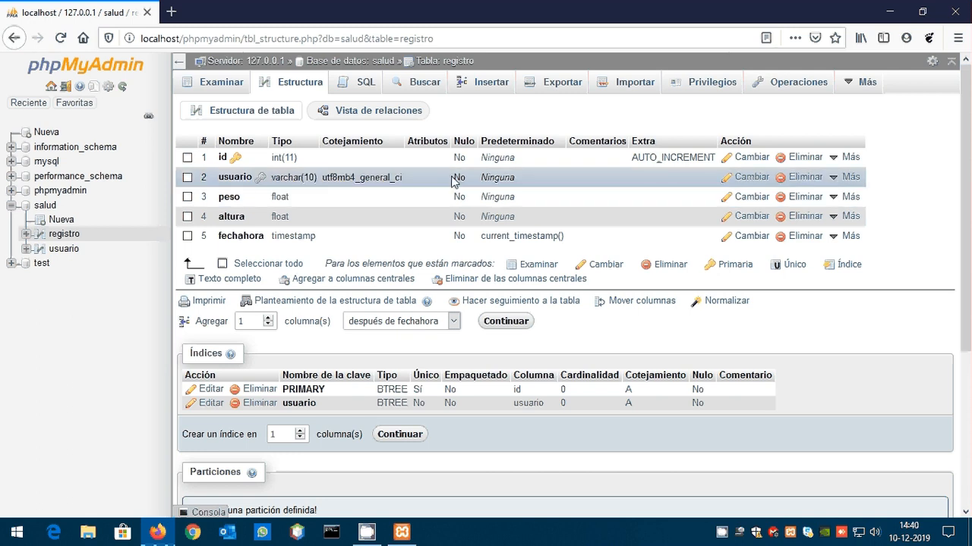
Step: Open the salud database in the Designer and move the registro table up beside usuario to inspect their relation
click(45, 207)
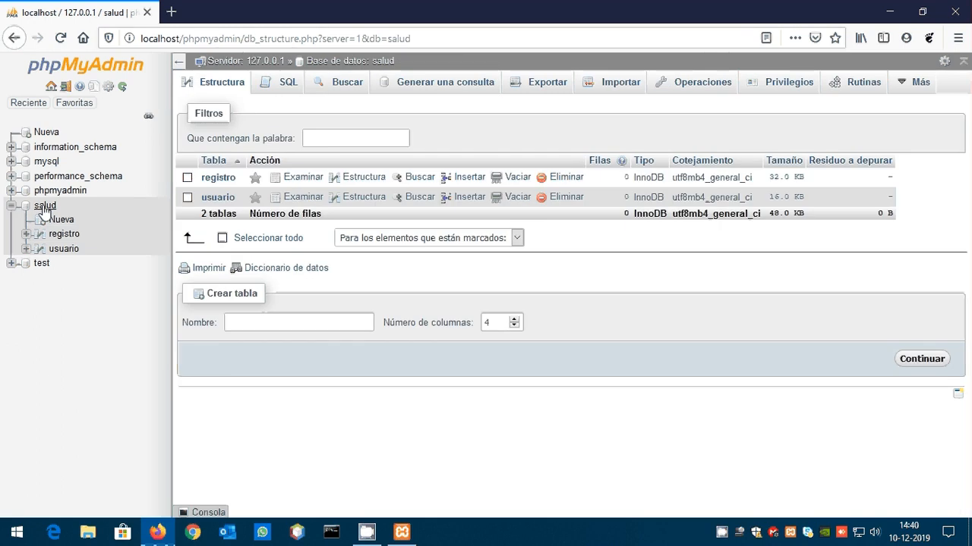
mouse_move(919, 82)
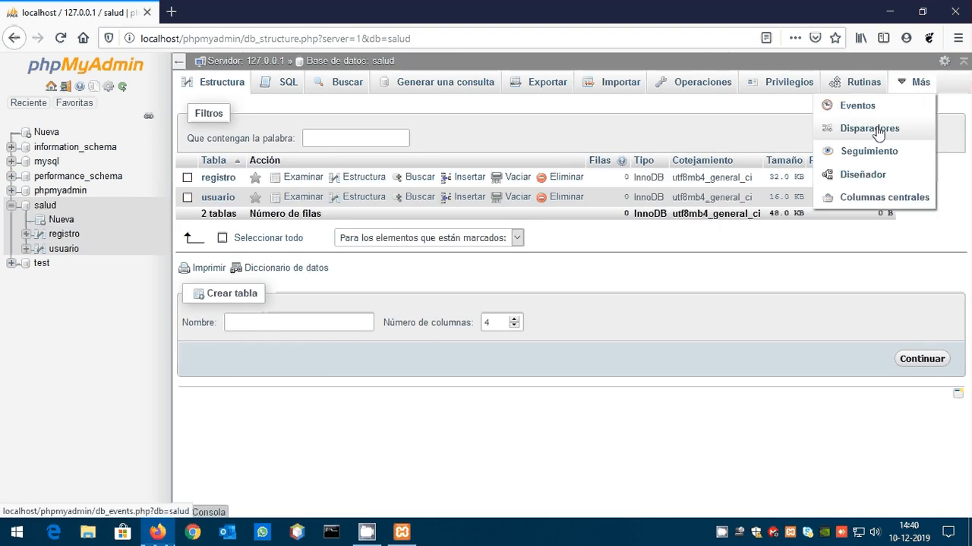
click(848, 176)
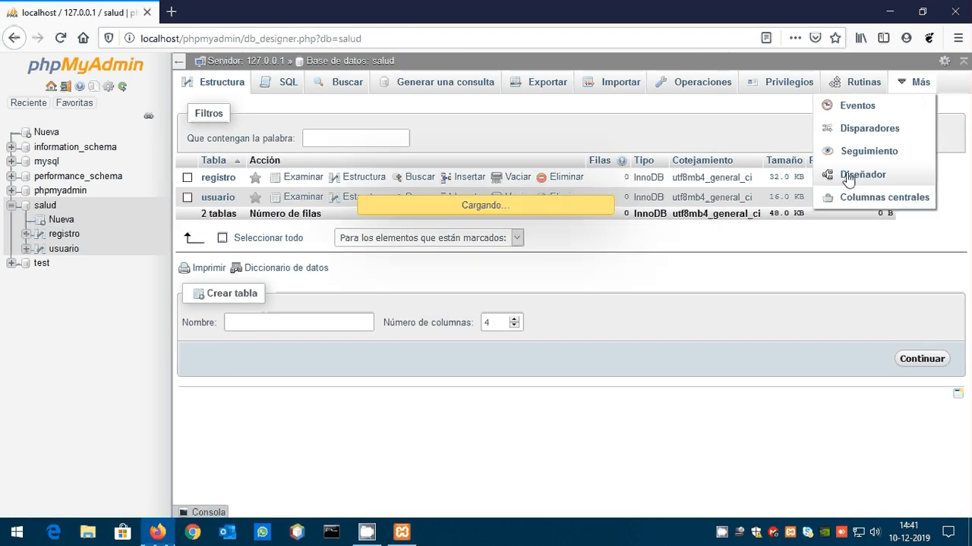
drag(598, 456, 624, 196)
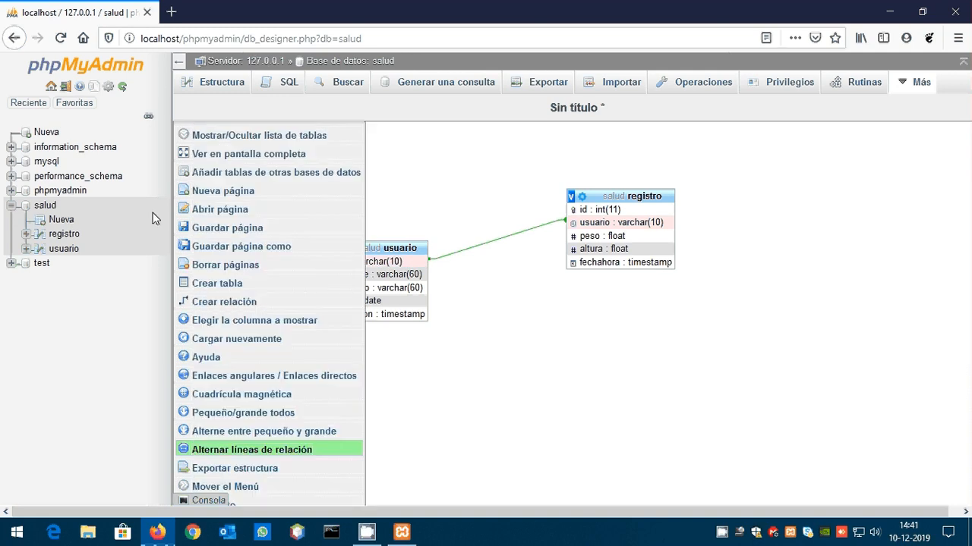
Step: Start a new row in the usuario table and fill in the person's rut, nombre and apellido
click(44, 206)
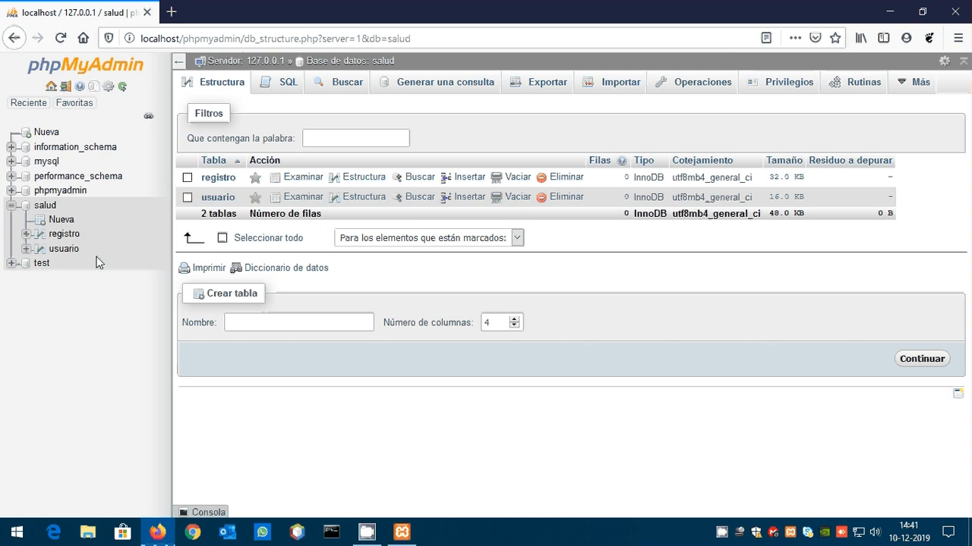
click(64, 250)
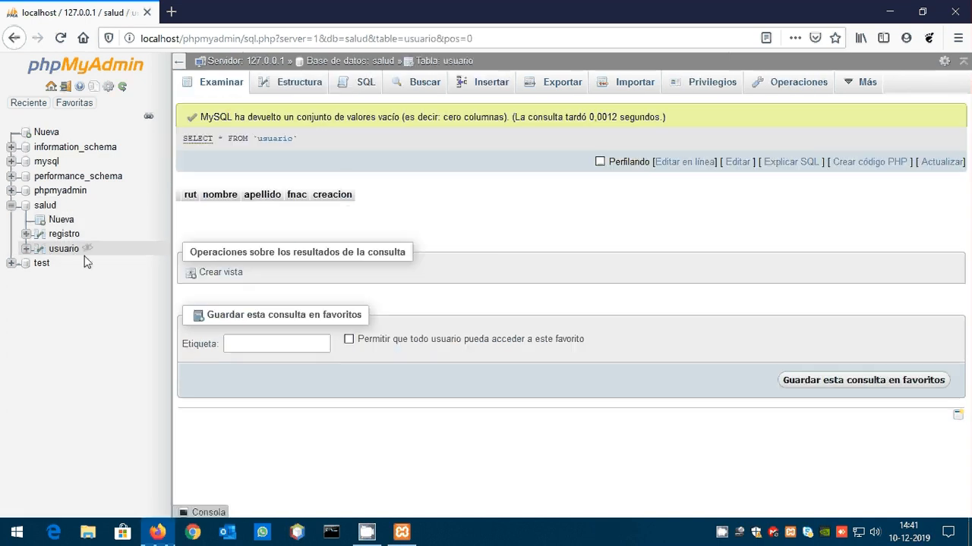
click(483, 89)
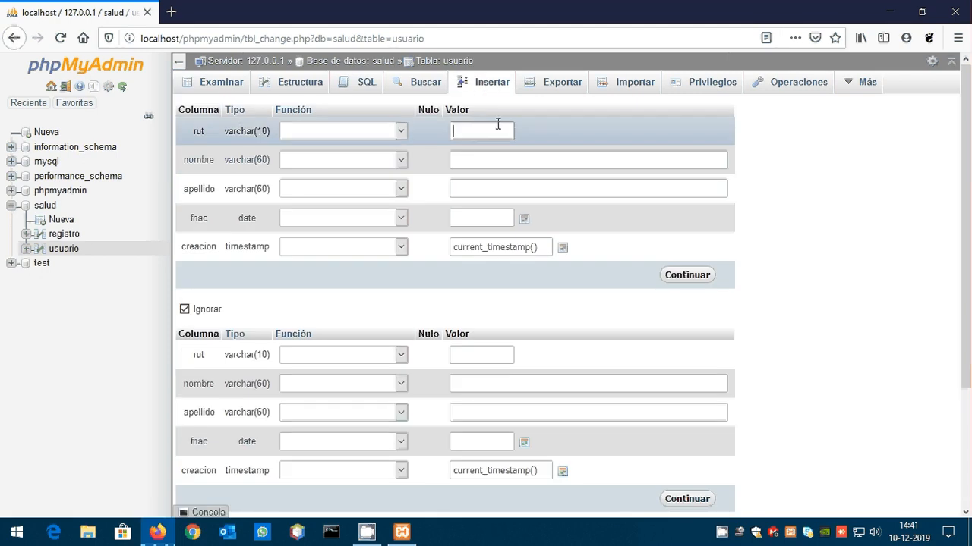
text(111-1)
key(Tab)
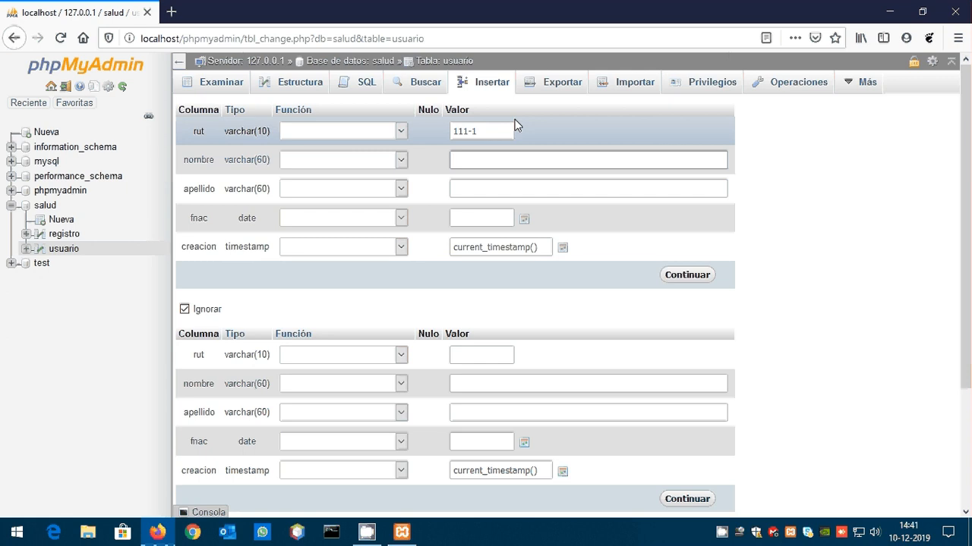
text(Pedro)
key(Tab)
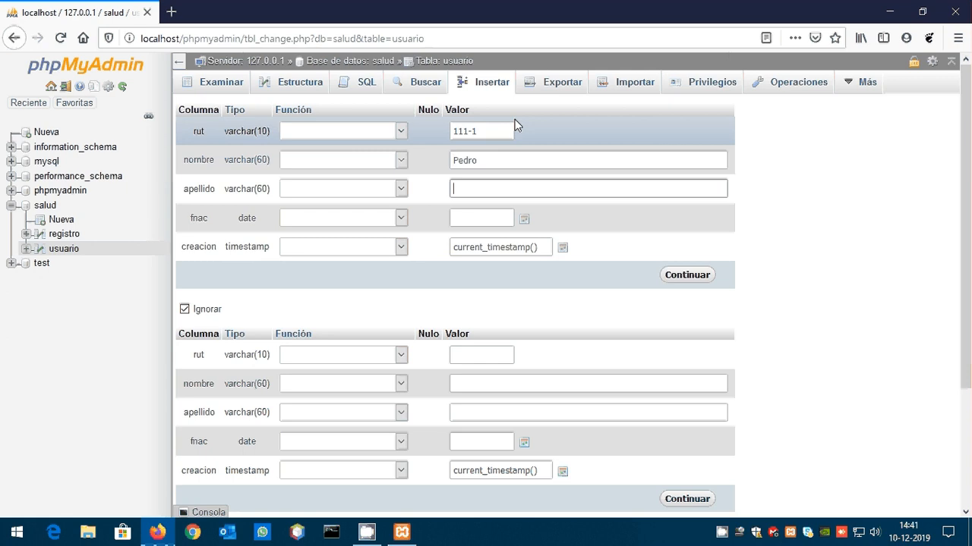
text(Navaja)
key(Tab)
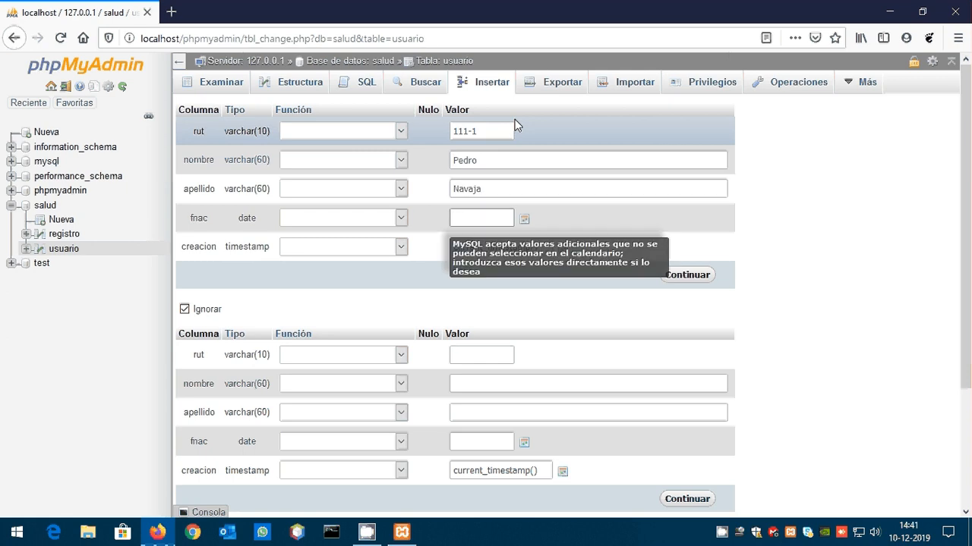
Step: Enter the birth date in fnac in day-month-year format and insert the usuario row
click(524, 219)
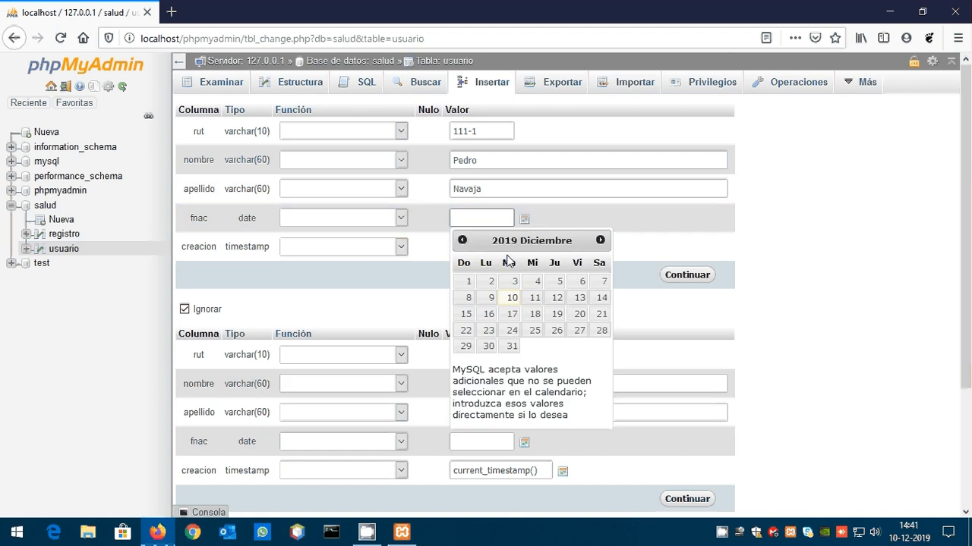
click(469, 217)
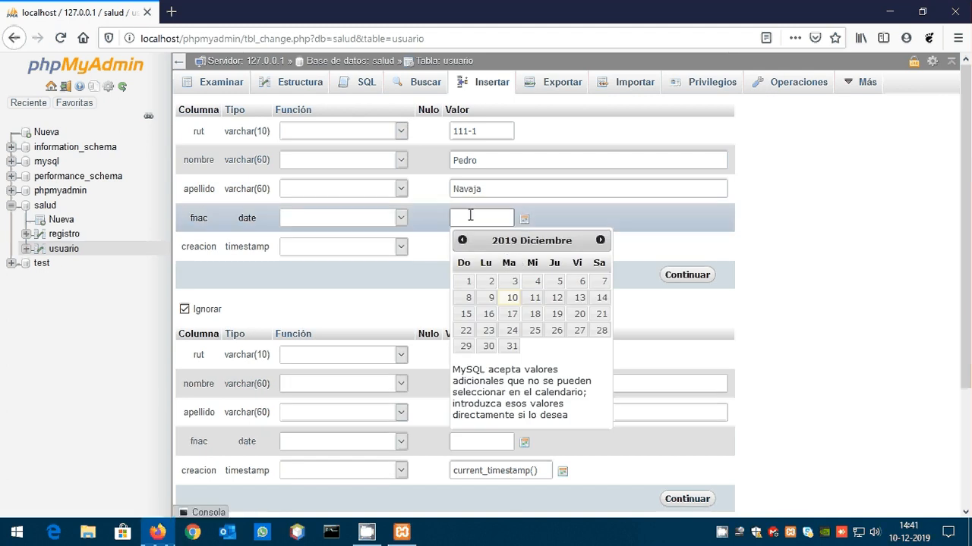
text(01-01-1970)
click(672, 206)
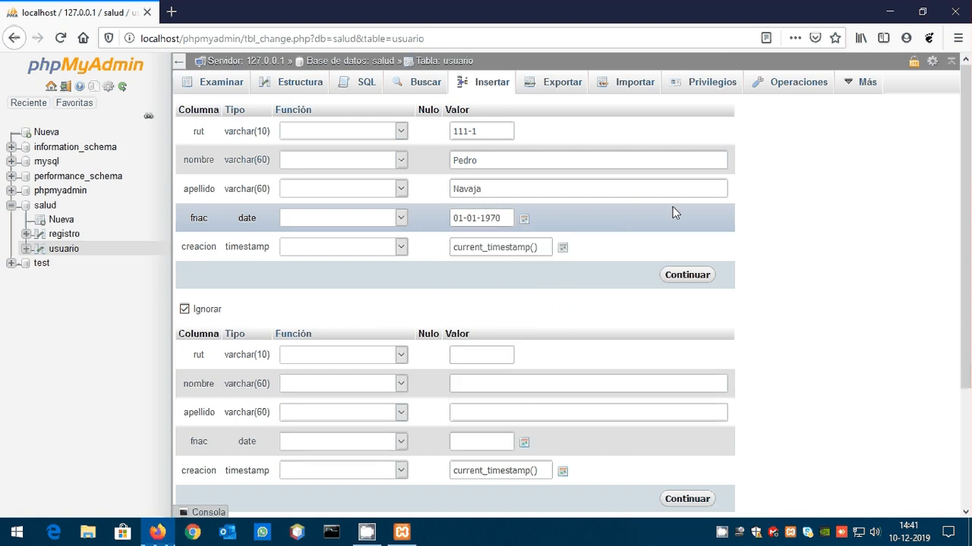
click(678, 276)
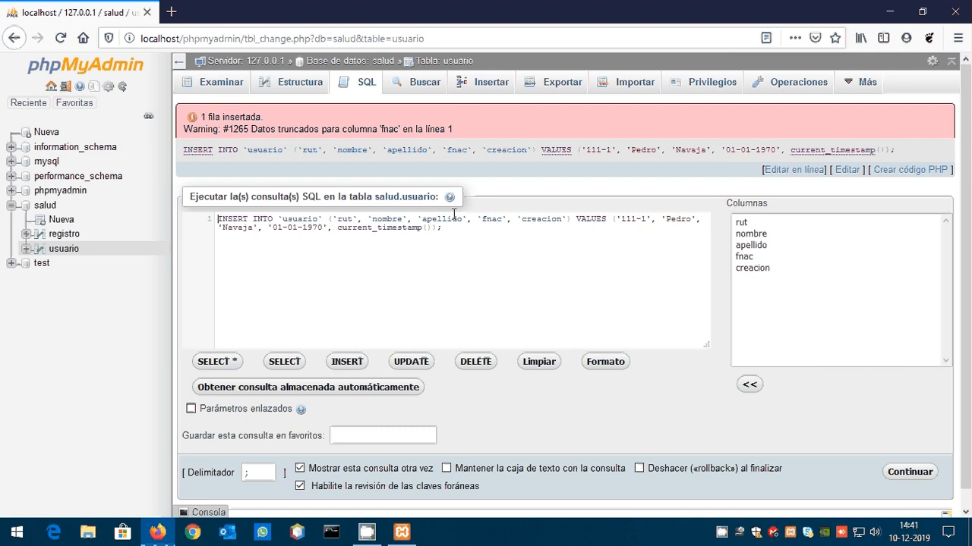
Step: Start another usuario row, reusing the previously entered rut, nombre and apellido
click(480, 87)
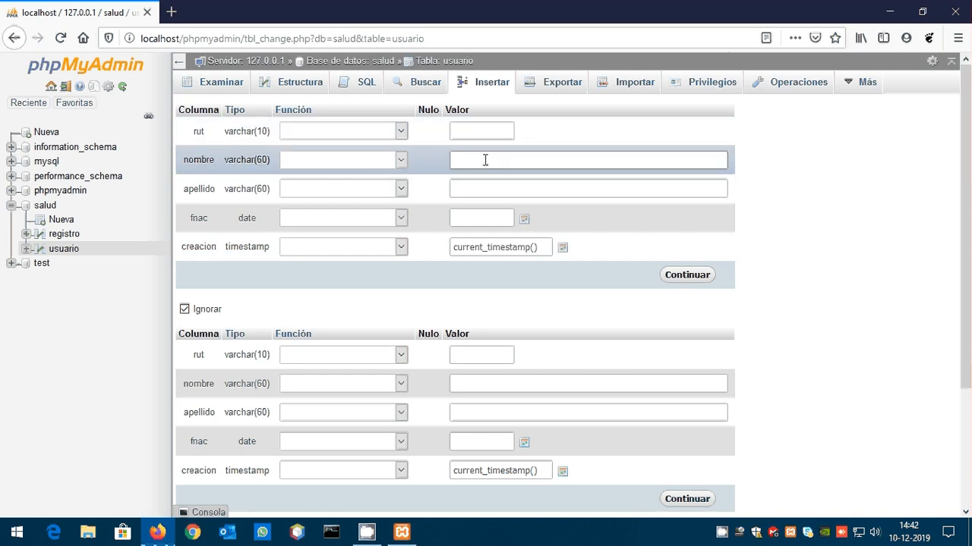
click(486, 129)
text(11-1)
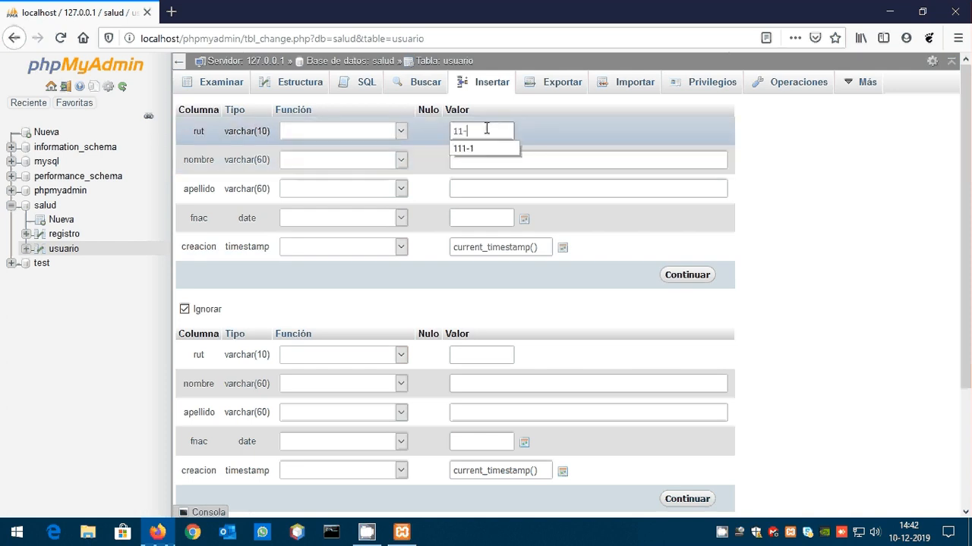
key(BackSpace)
key(BackSpace)
key(BackSpace)
key(BackSpace)
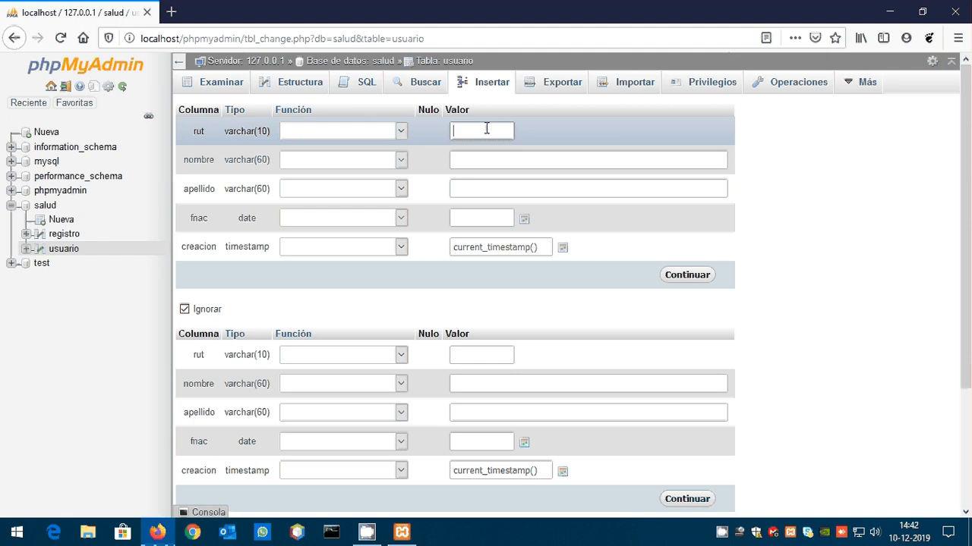
text(1)
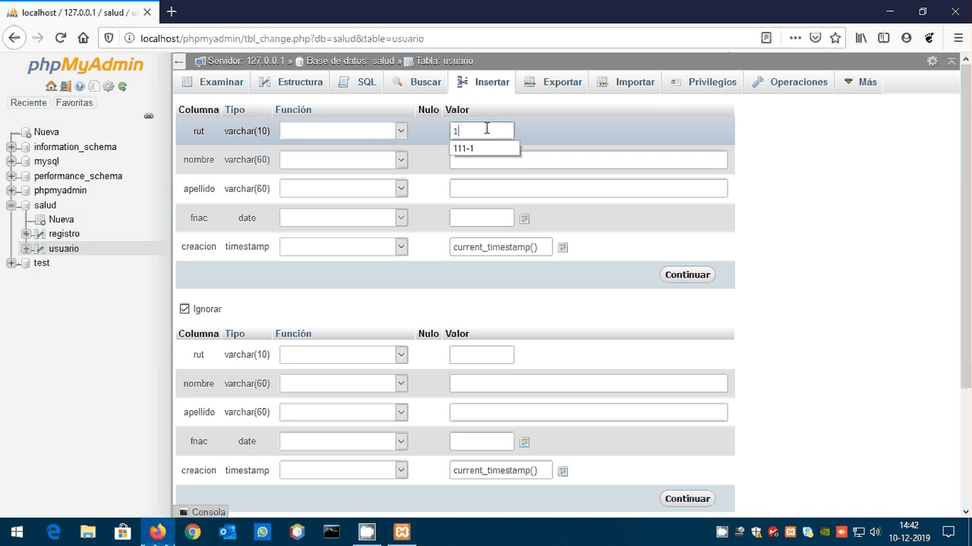
key(Down)
key(Tab)
key(Down)
key(Tab)
key(Down)
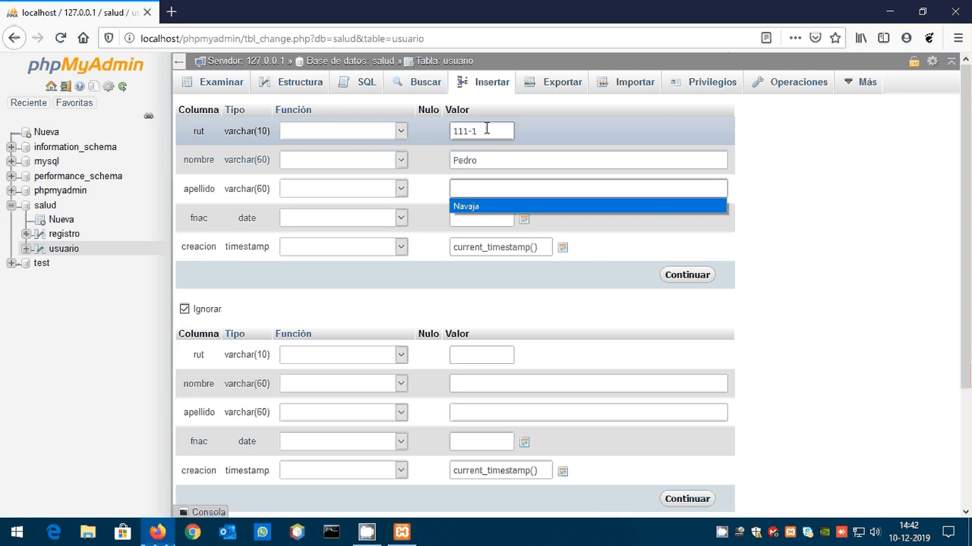
key(Tab)
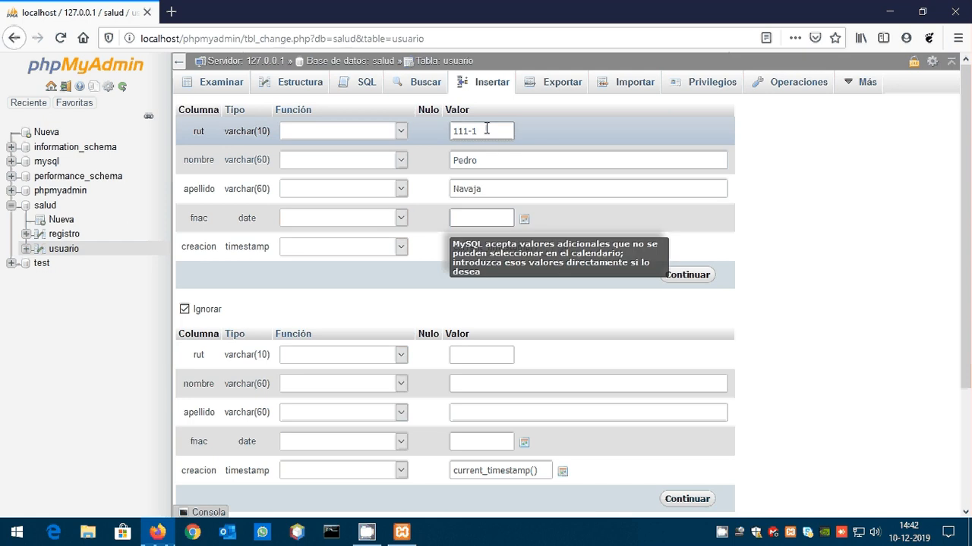
Step: Pick a date for fnac in the new usuario row from the calendar, going back to May 2019
click(525, 221)
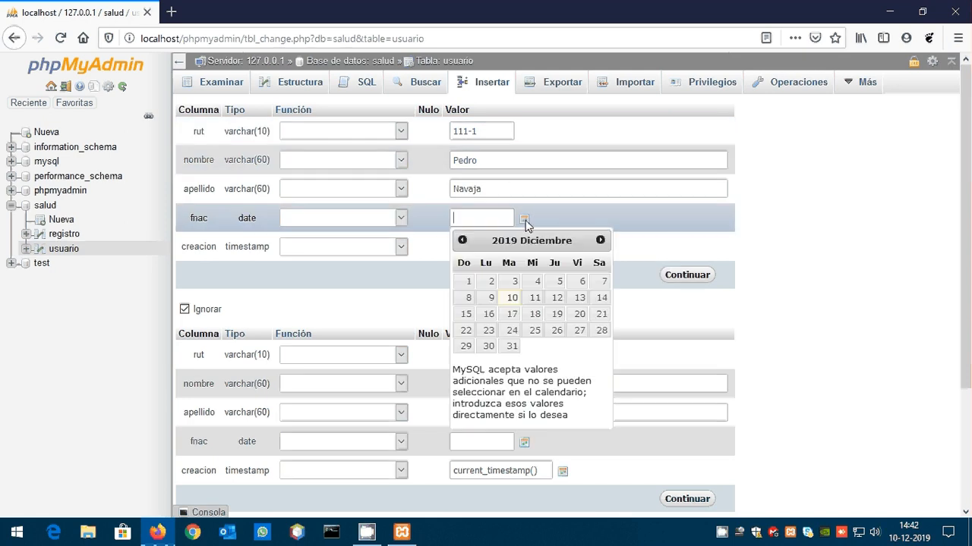
click(463, 242)
click(463, 241)
click(462, 242)
click(463, 242)
click(462, 241)
click(463, 241)
click(462, 241)
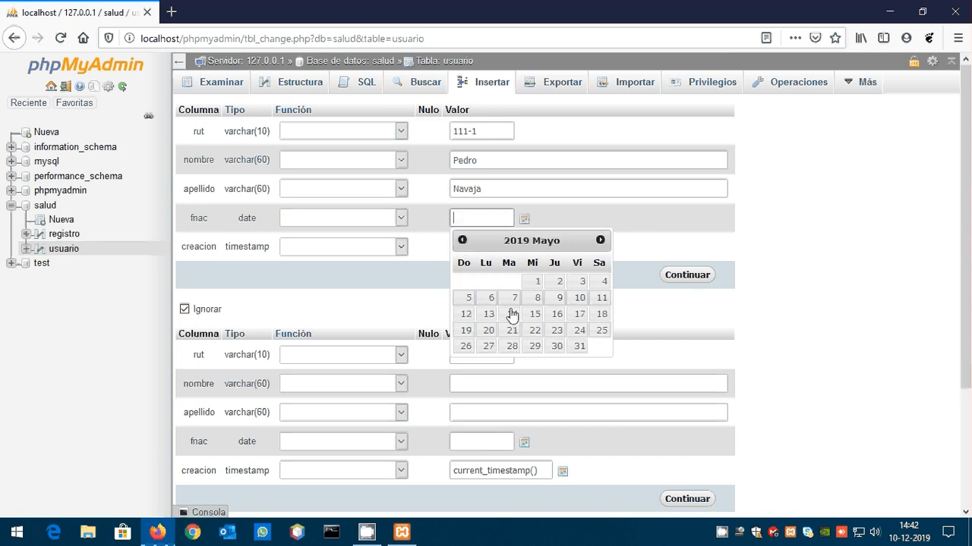
click(512, 313)
click(605, 223)
Step: Replace fnac with the birth date in year-month-day format, try to insert the row, and browse the usuario table
drag(503, 217, 404, 217)
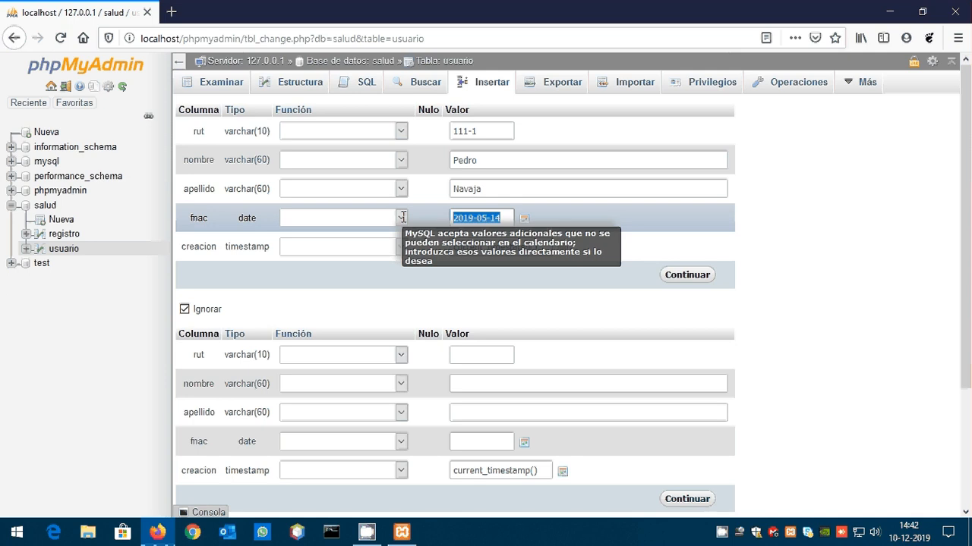
text(1970-01)
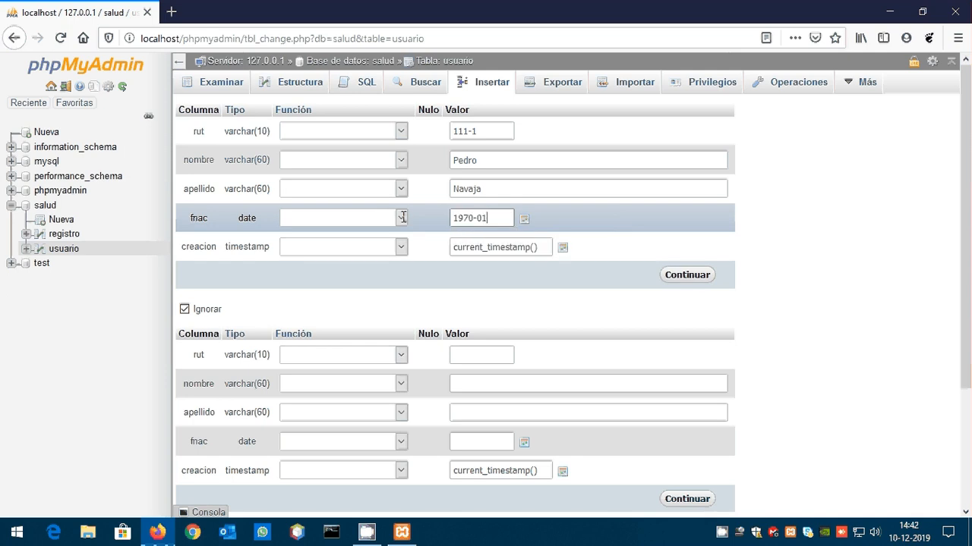
text(-01)
click(687, 277)
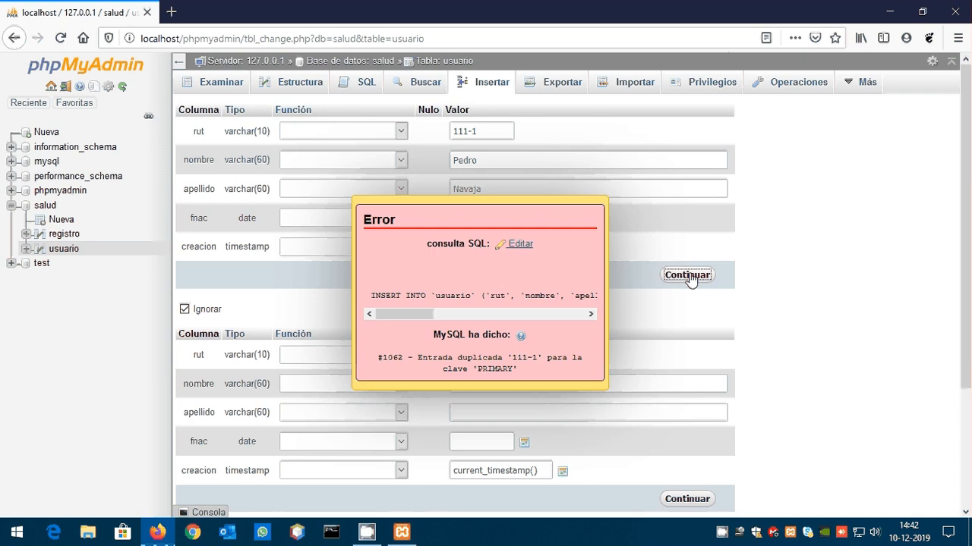
click(66, 255)
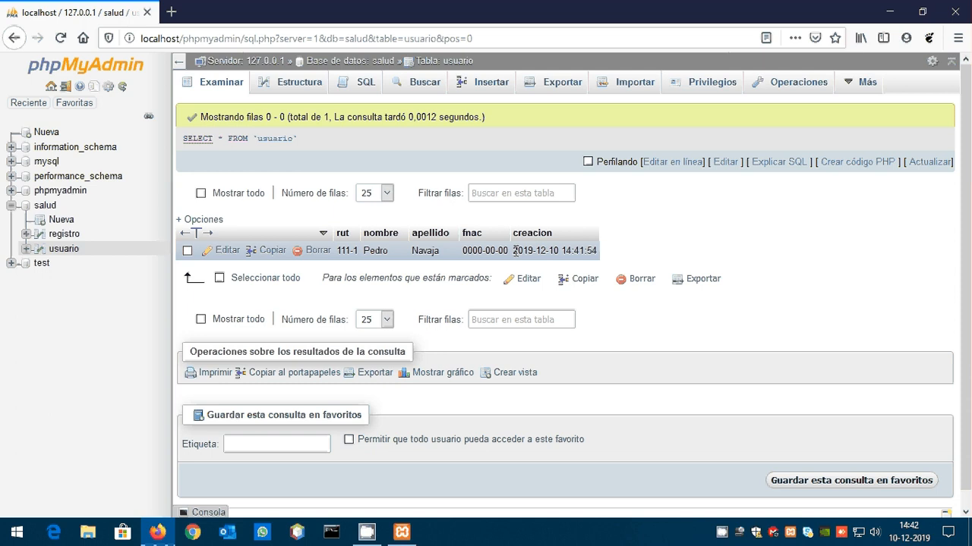
Step: Replace the zero date in fnac of the existing usuario row with the birth date in year-month-day format, save it, and reload the table
double_click(476, 251)
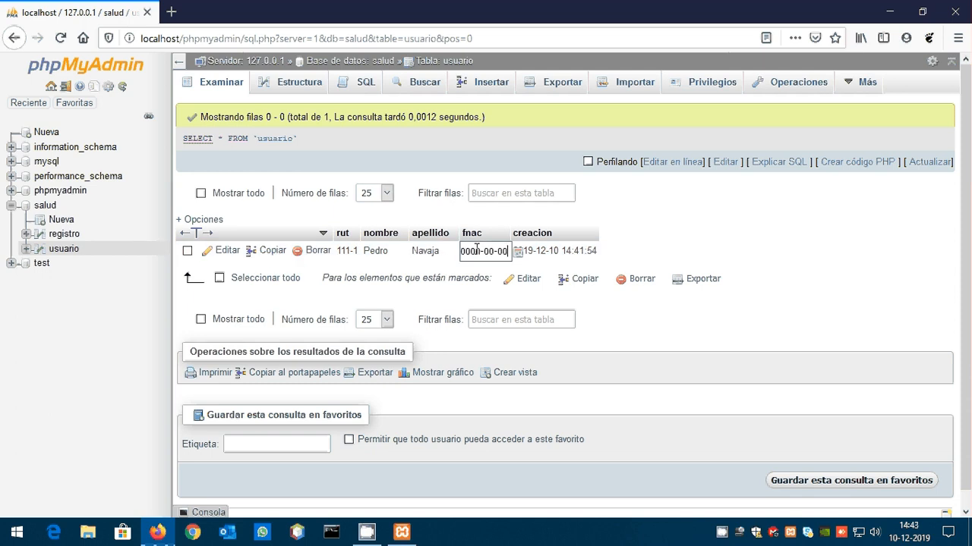
drag(508, 251, 442, 251)
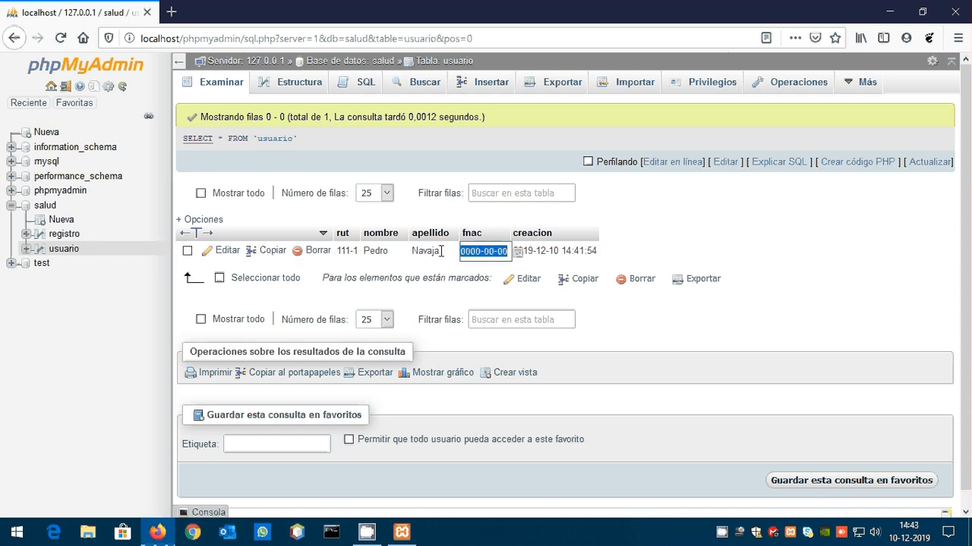
text(1970-)
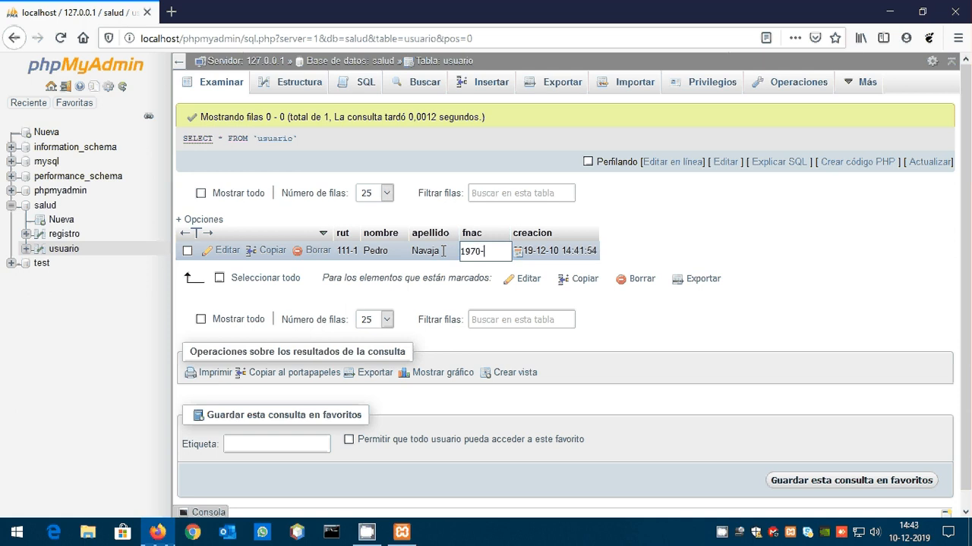
text(01-01)
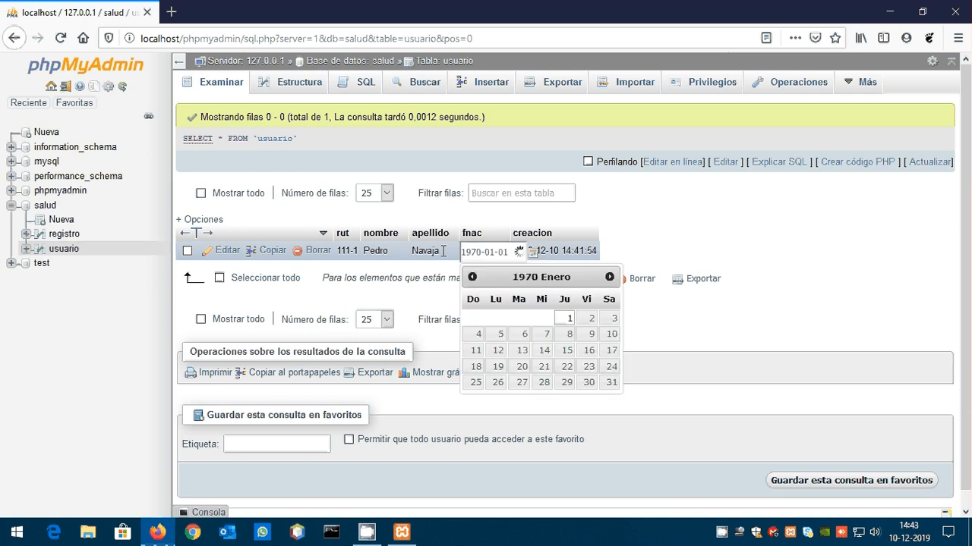
click(618, 260)
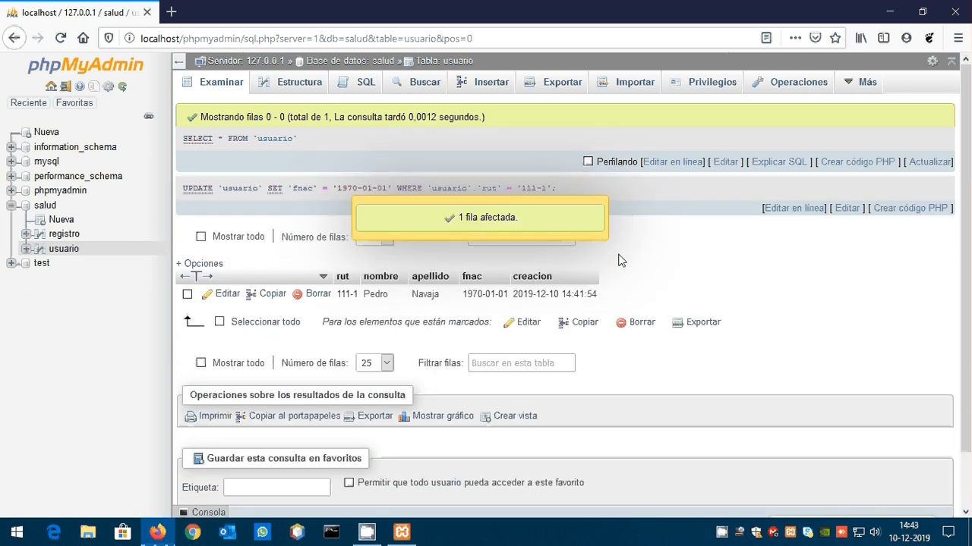
click(67, 249)
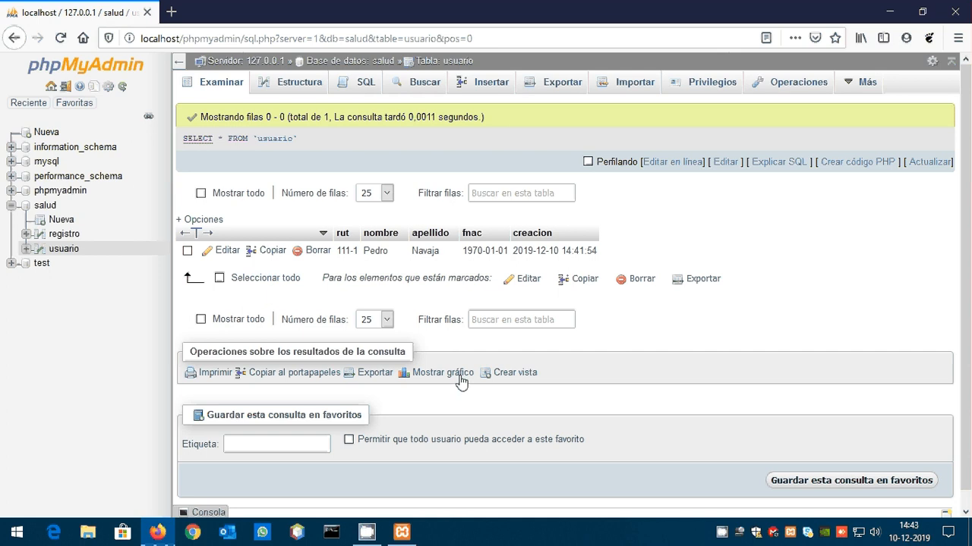
click(367, 533)
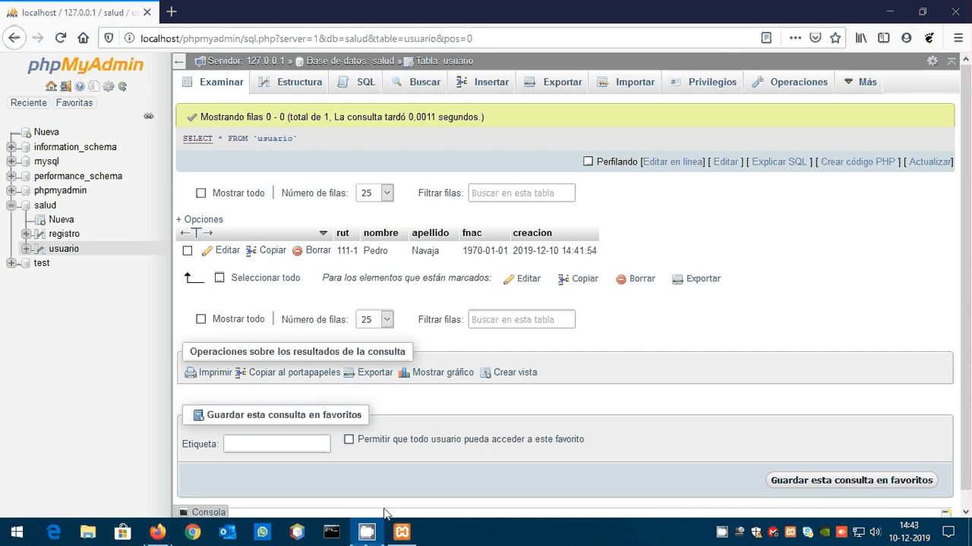
click(890, 12)
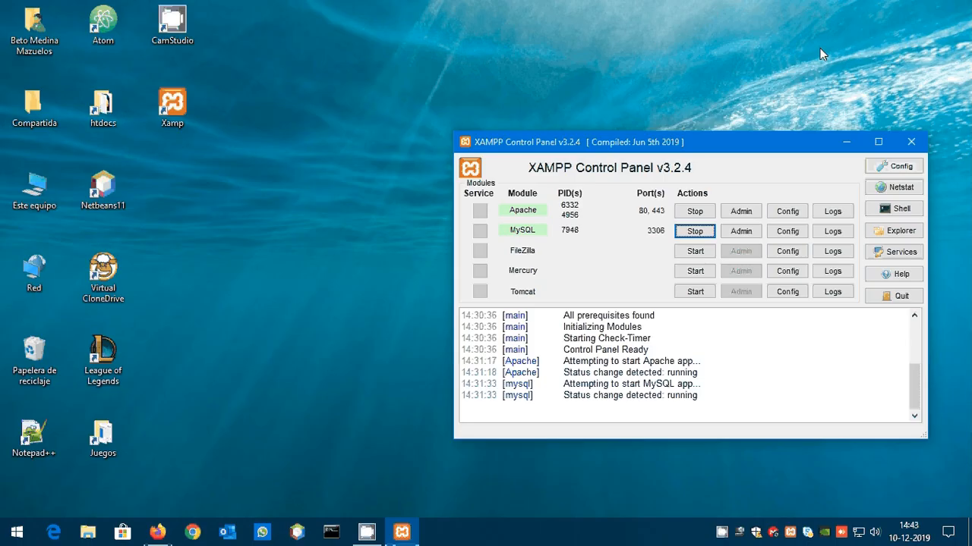
click(722, 534)
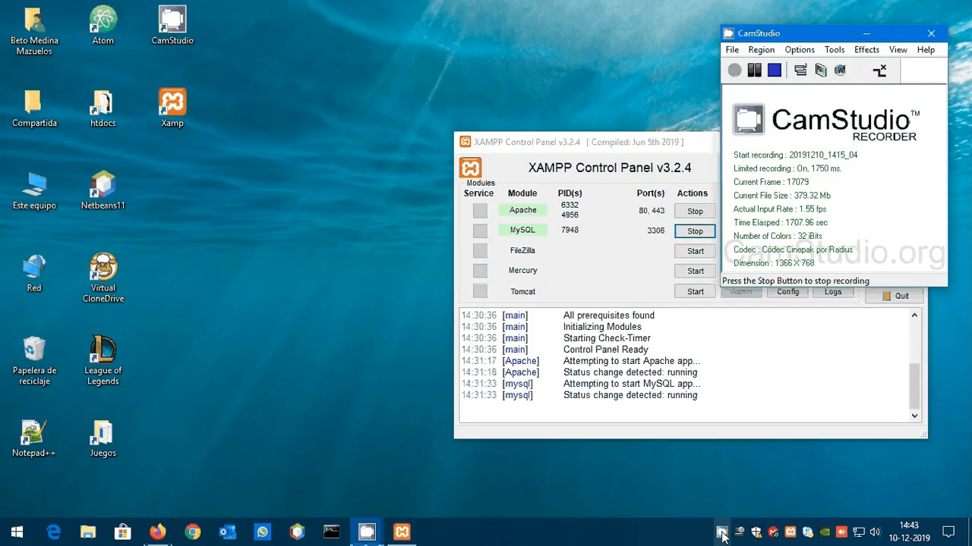